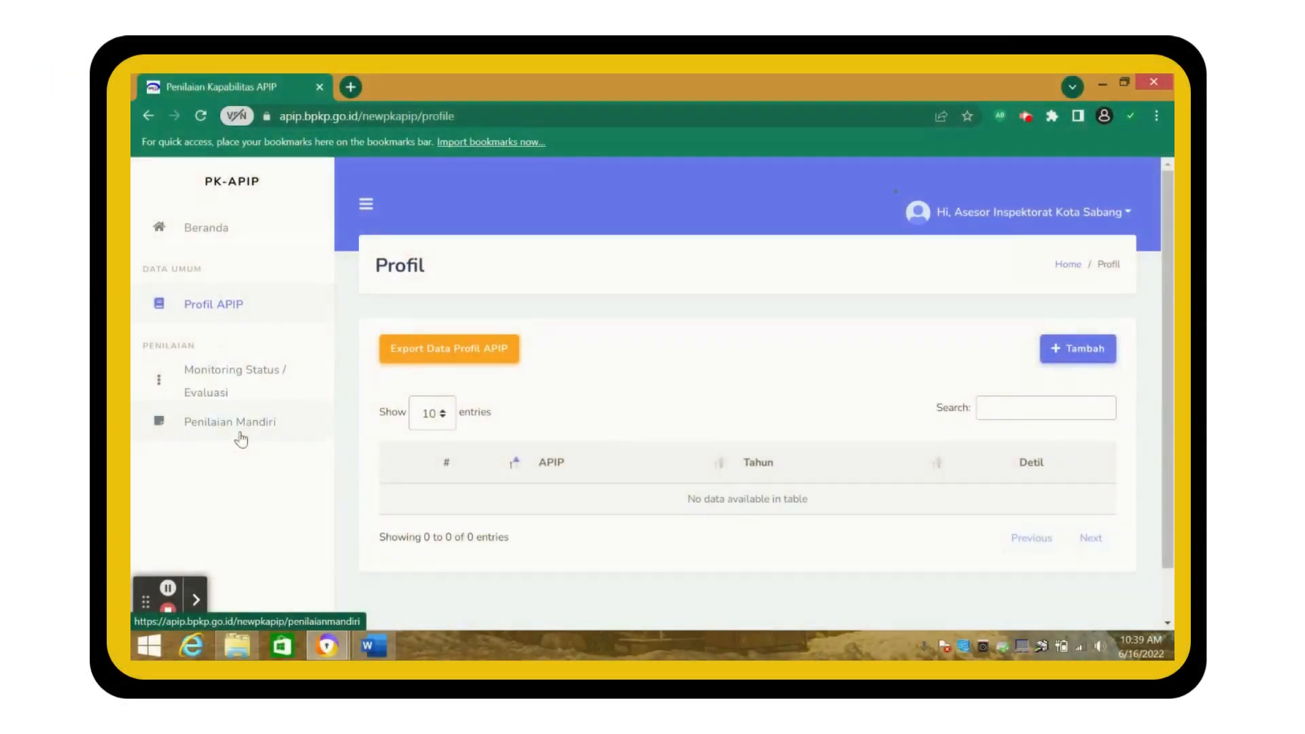
- Open the empty Penilaian Mandiri self-assessment list from the PK-APIP sidebar
left_click(240, 437)
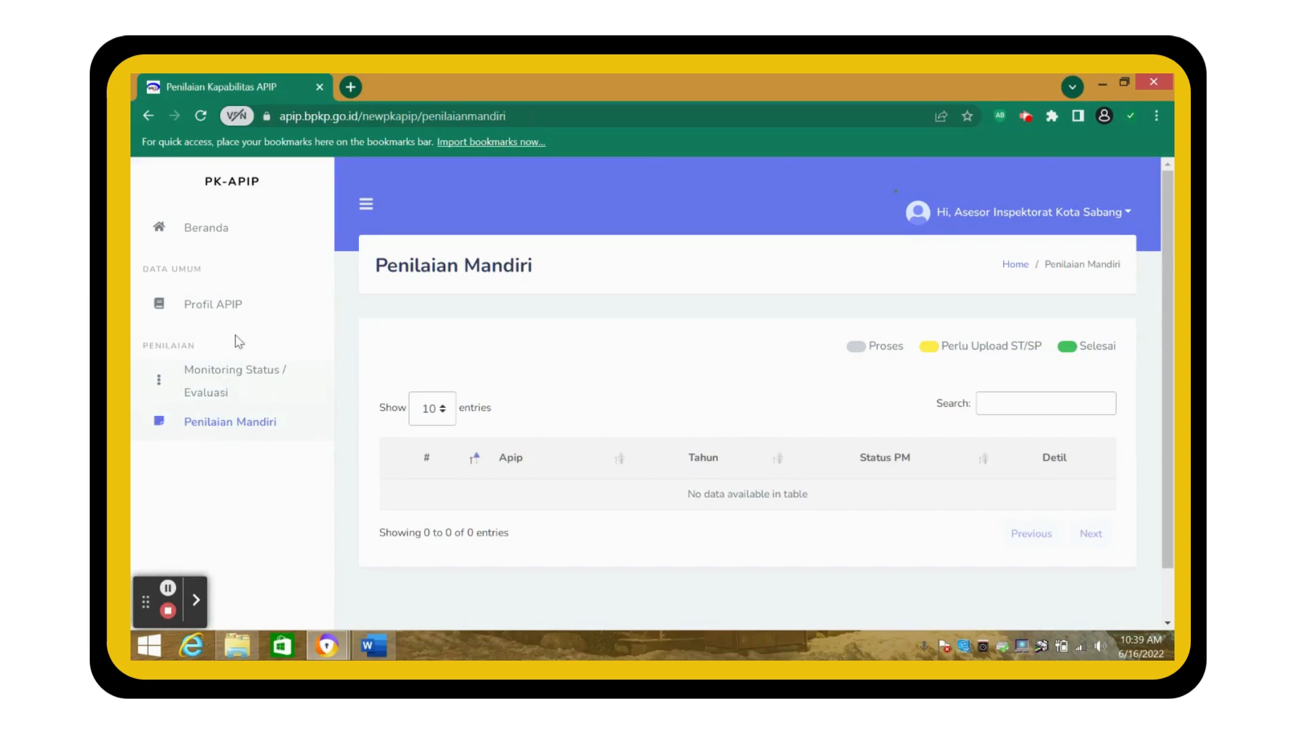
- Save a Profil APIP entry for 2022 and Inspektorat Kota Sabang, Aceh, then reopen Penilaian Mandiri
left_click(227, 311)
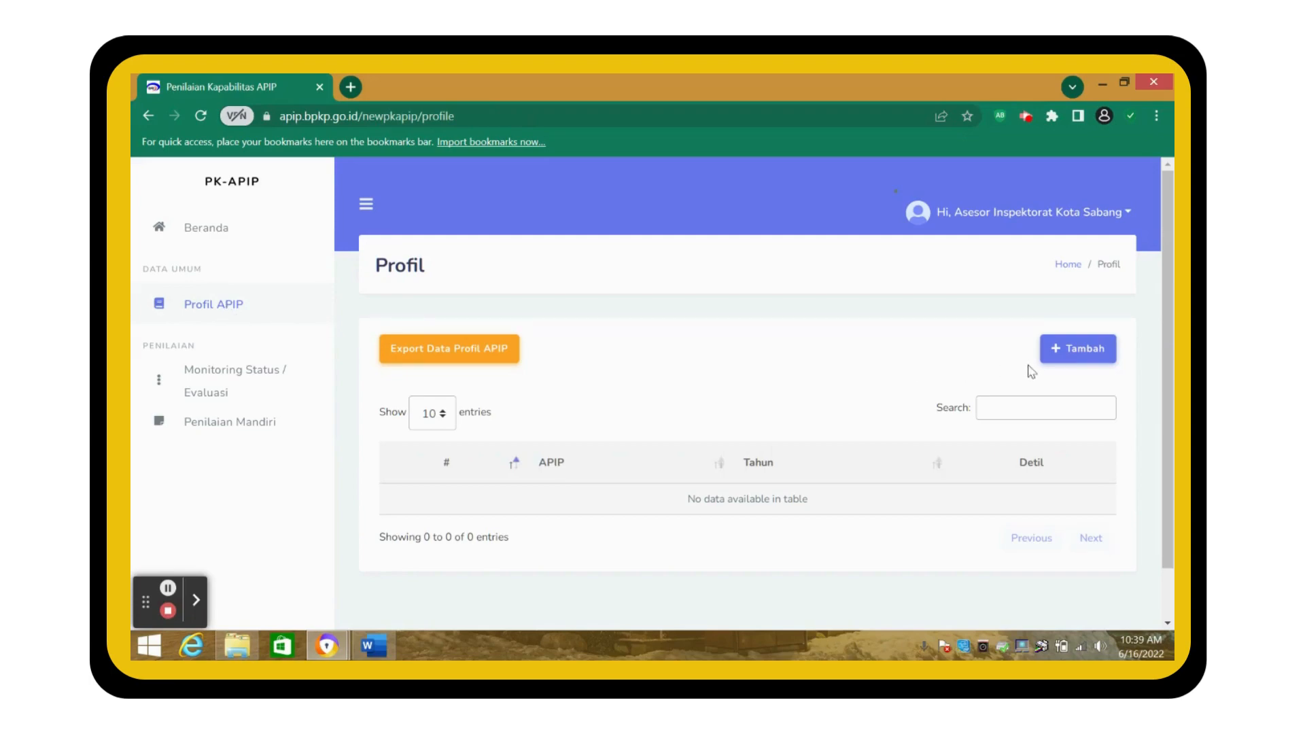
left_click(1070, 365)
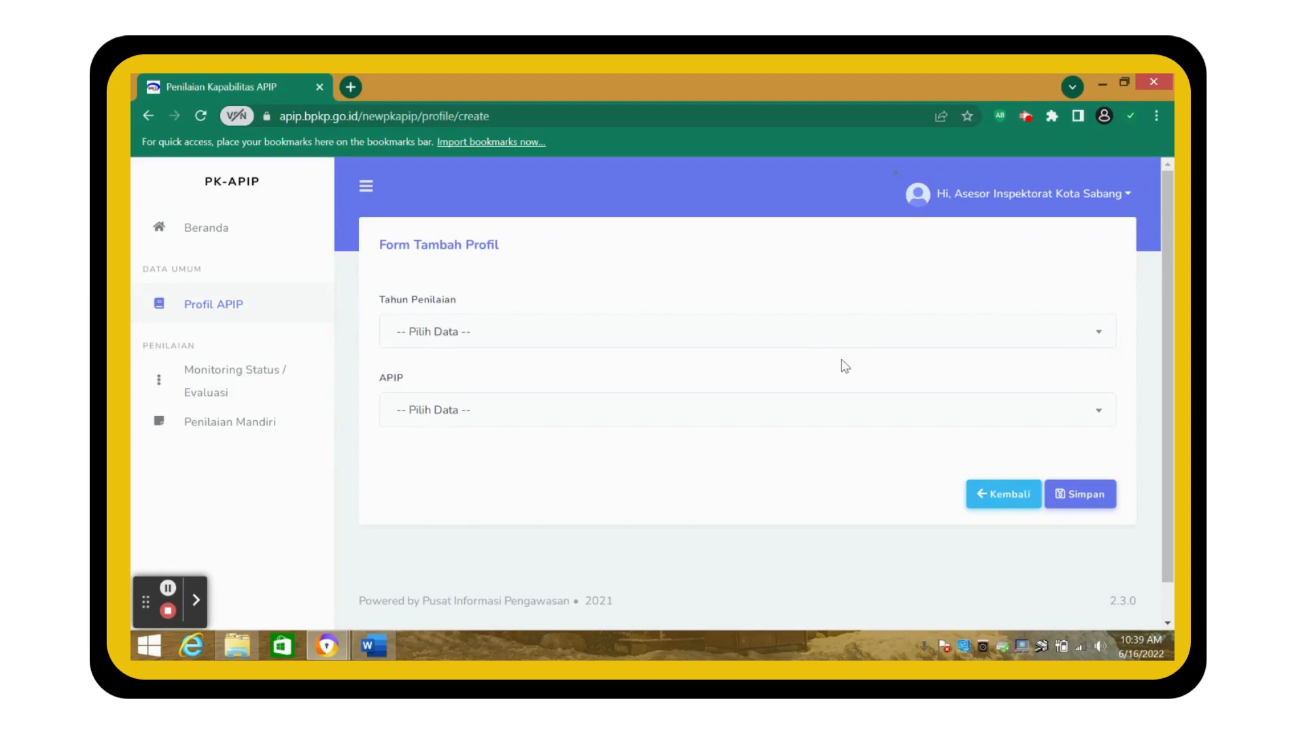
left_click(784, 331)
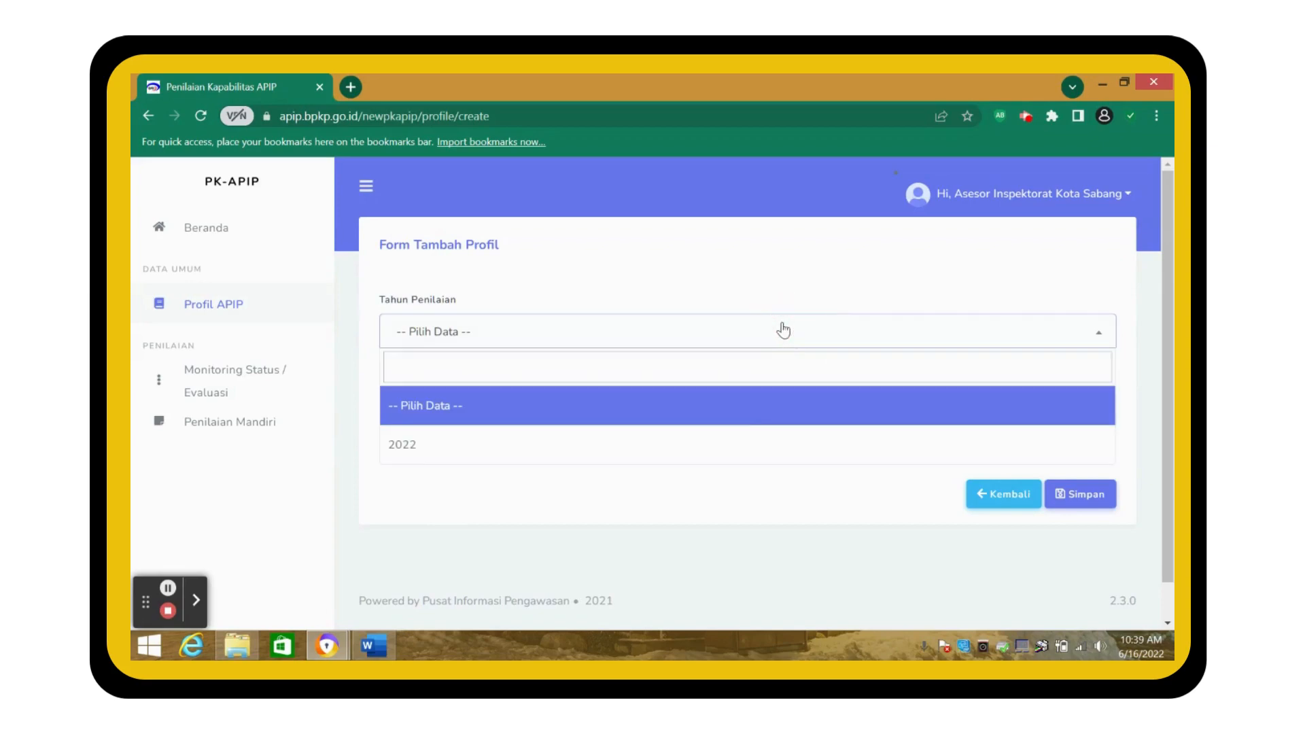
left_click(742, 448)
left_click(714, 422)
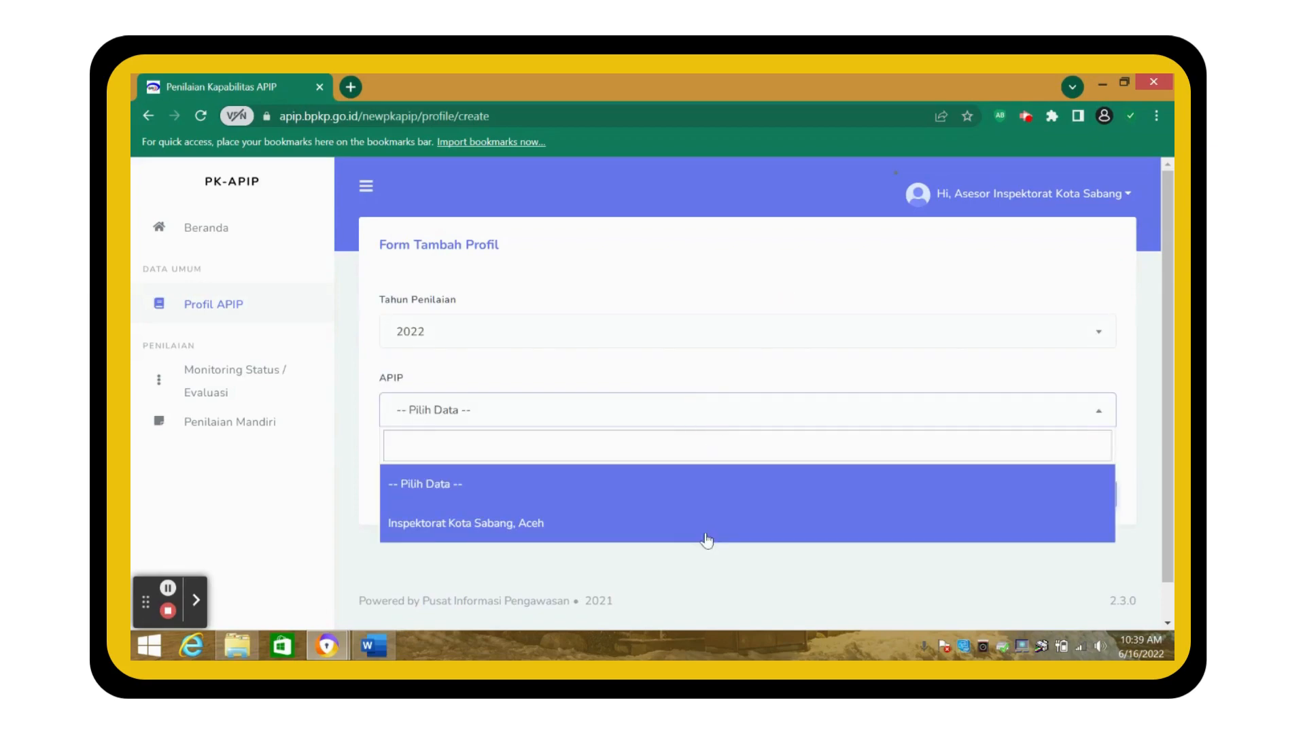
left_click(705, 536)
left_click(1097, 503)
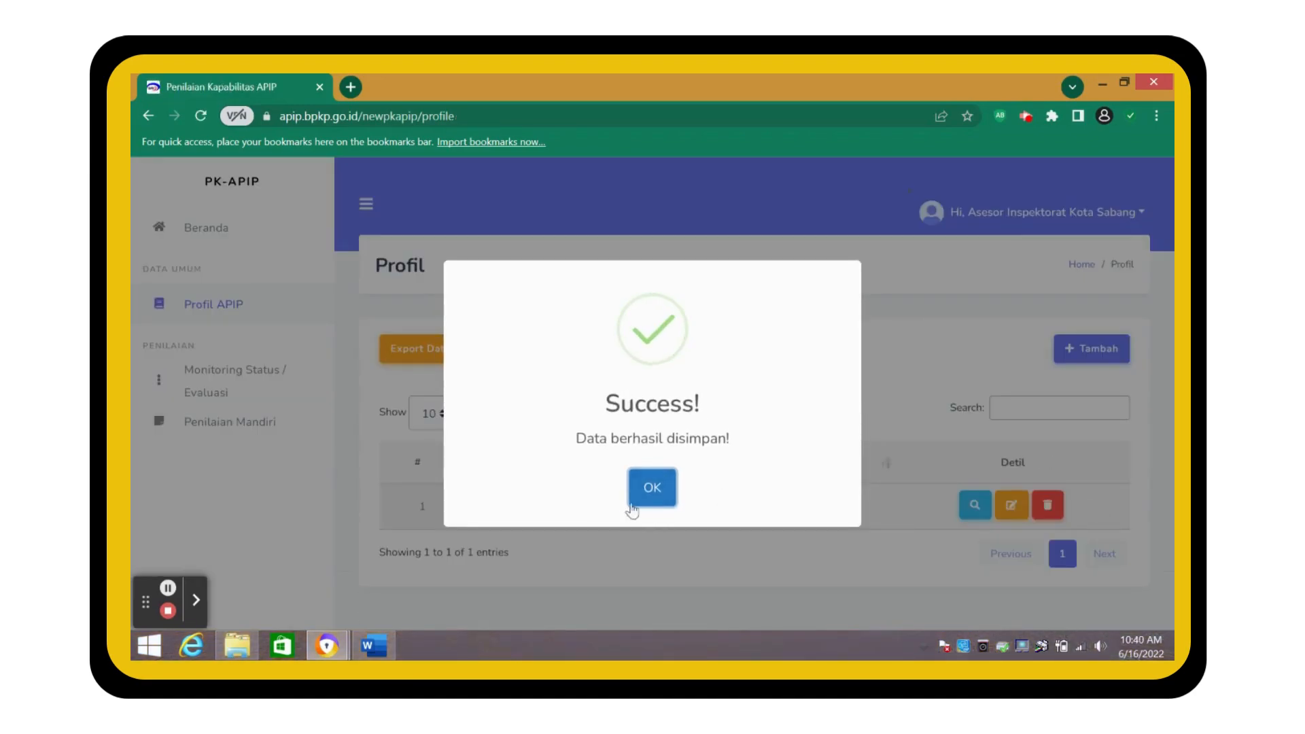
left_click(652, 500)
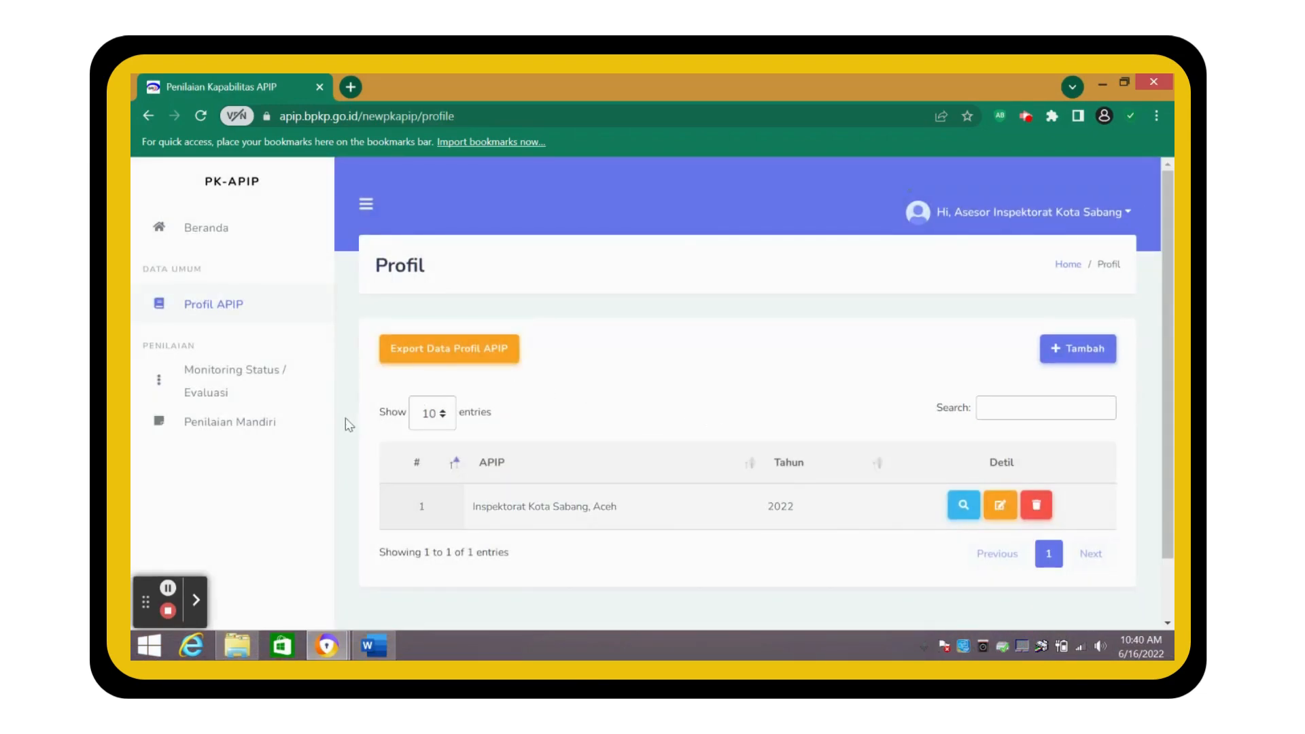
left_click(267, 424)
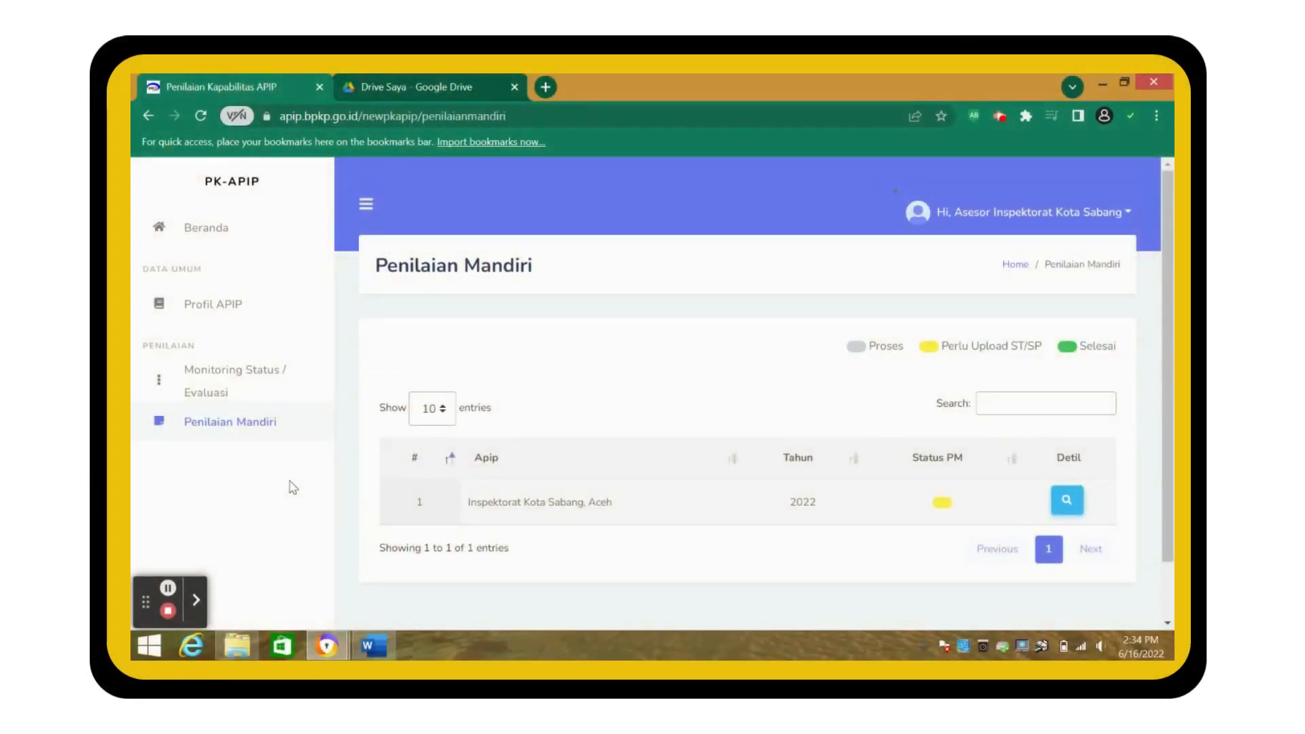
- In Google Drive, create a new folder named 'PM Kapabilitas APIP 2022'
left_click(406, 85)
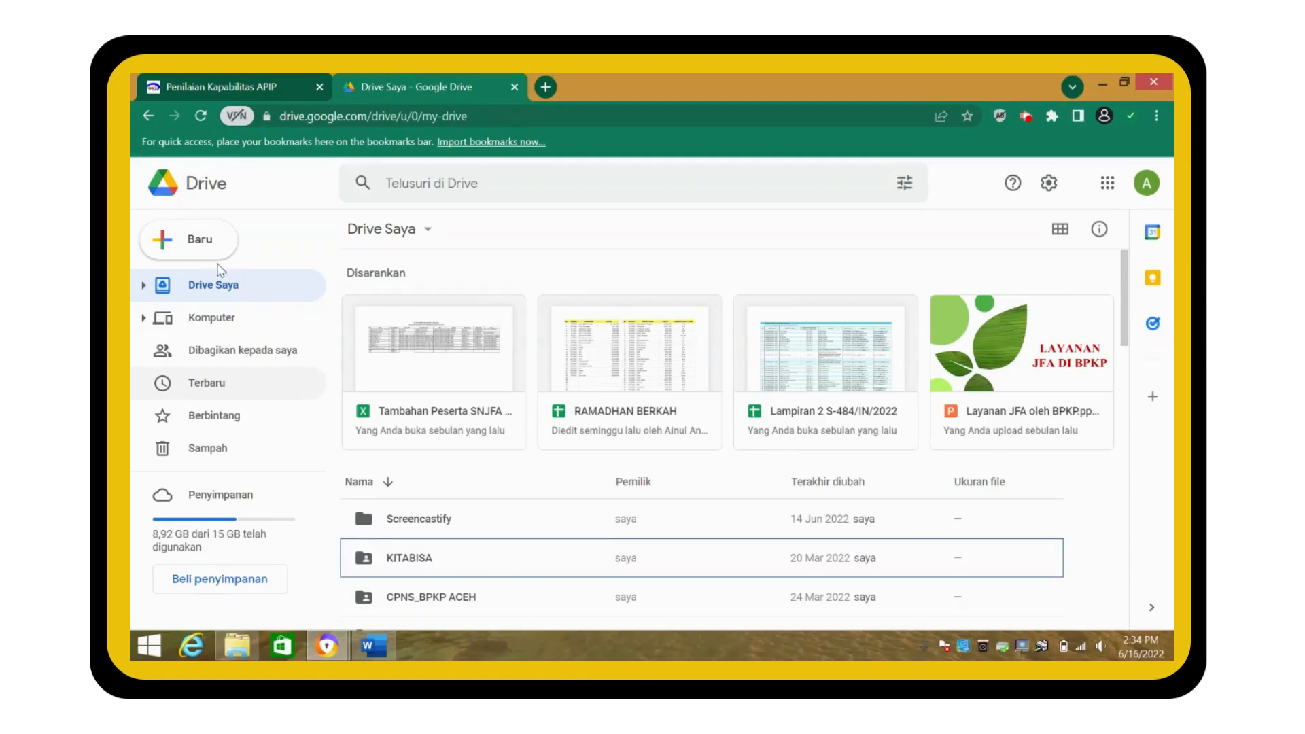
left_click(204, 257)
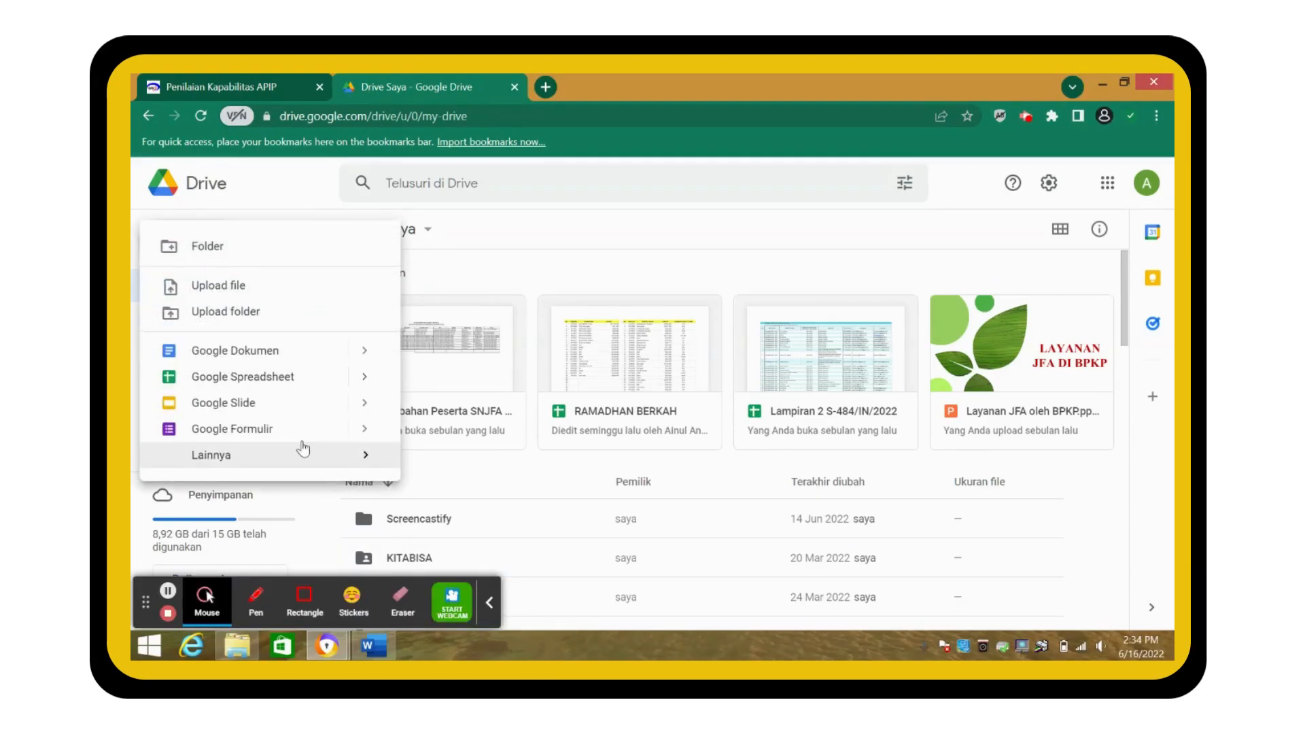
left_click(254, 260)
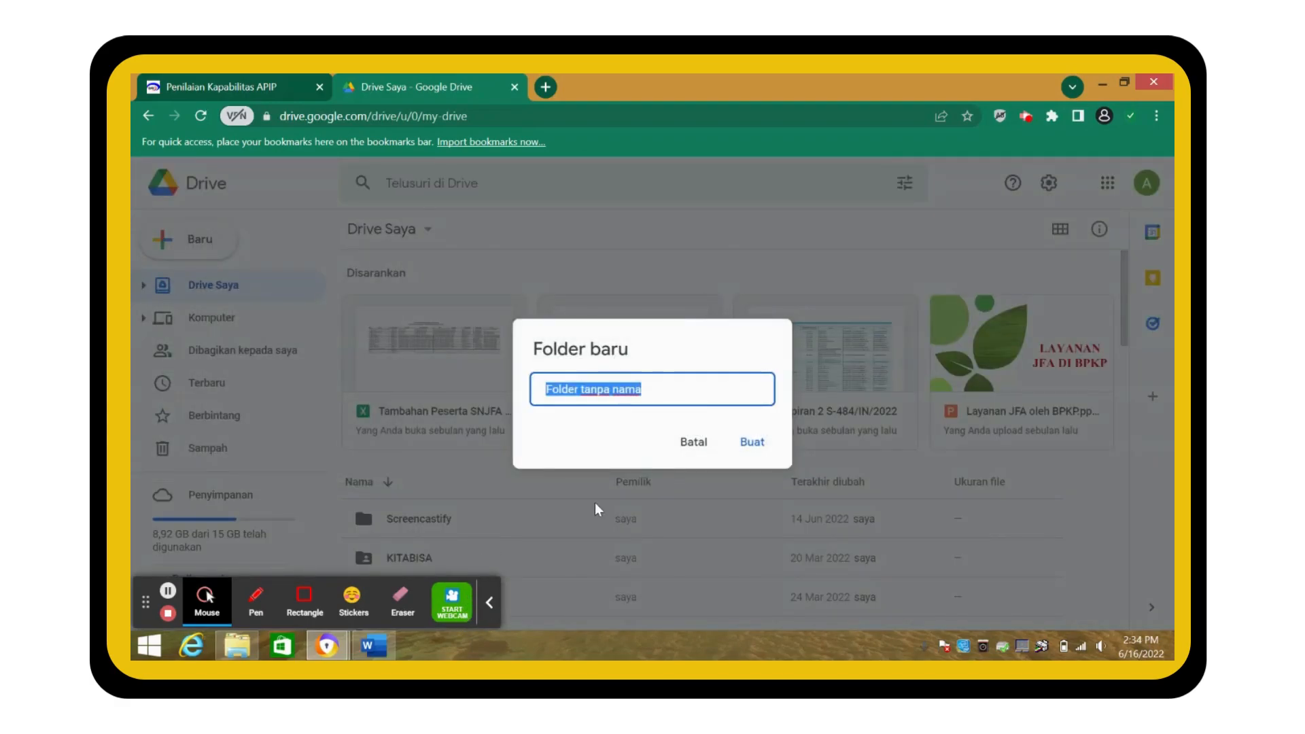
type("PM Kapabilitas APIP 2022")
left_click(754, 442)
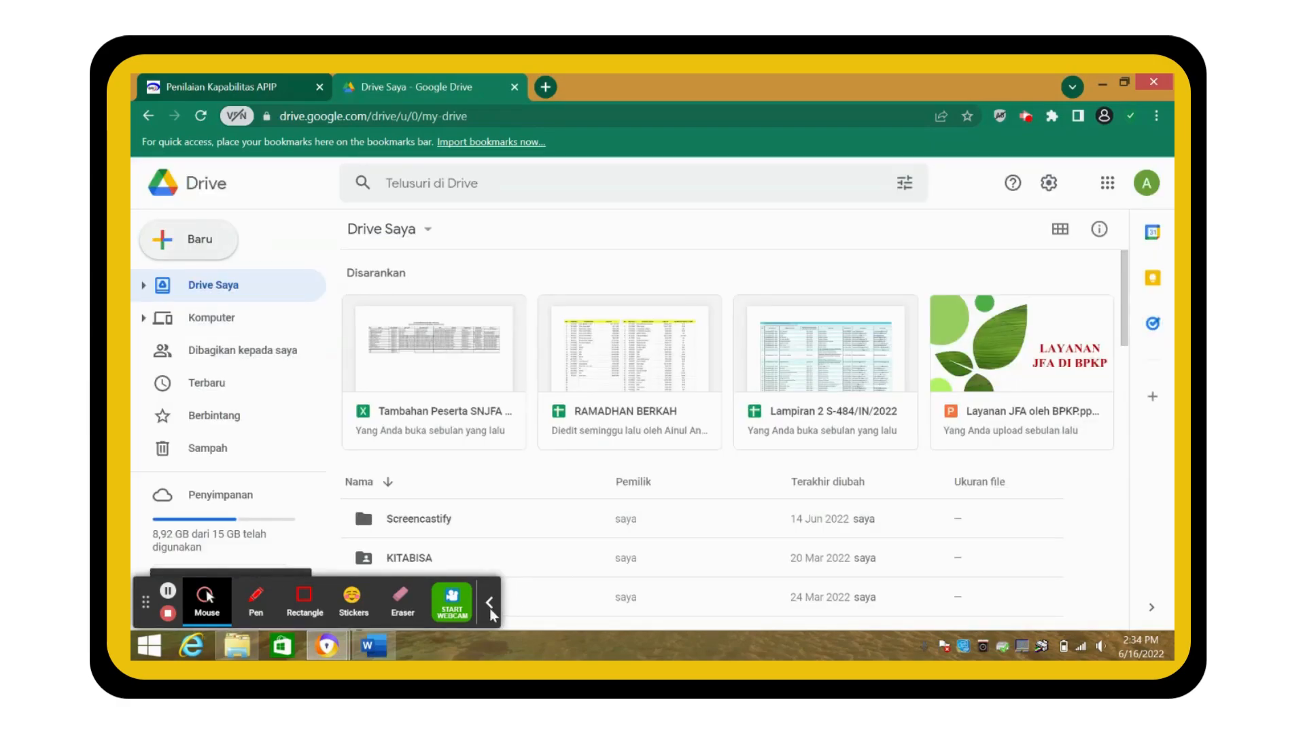
- Open the new PM Kapabilitas APIP 2022 folder
left_click(489, 603)
scroll(473, 524, "down", 2)
left_click(466, 400)
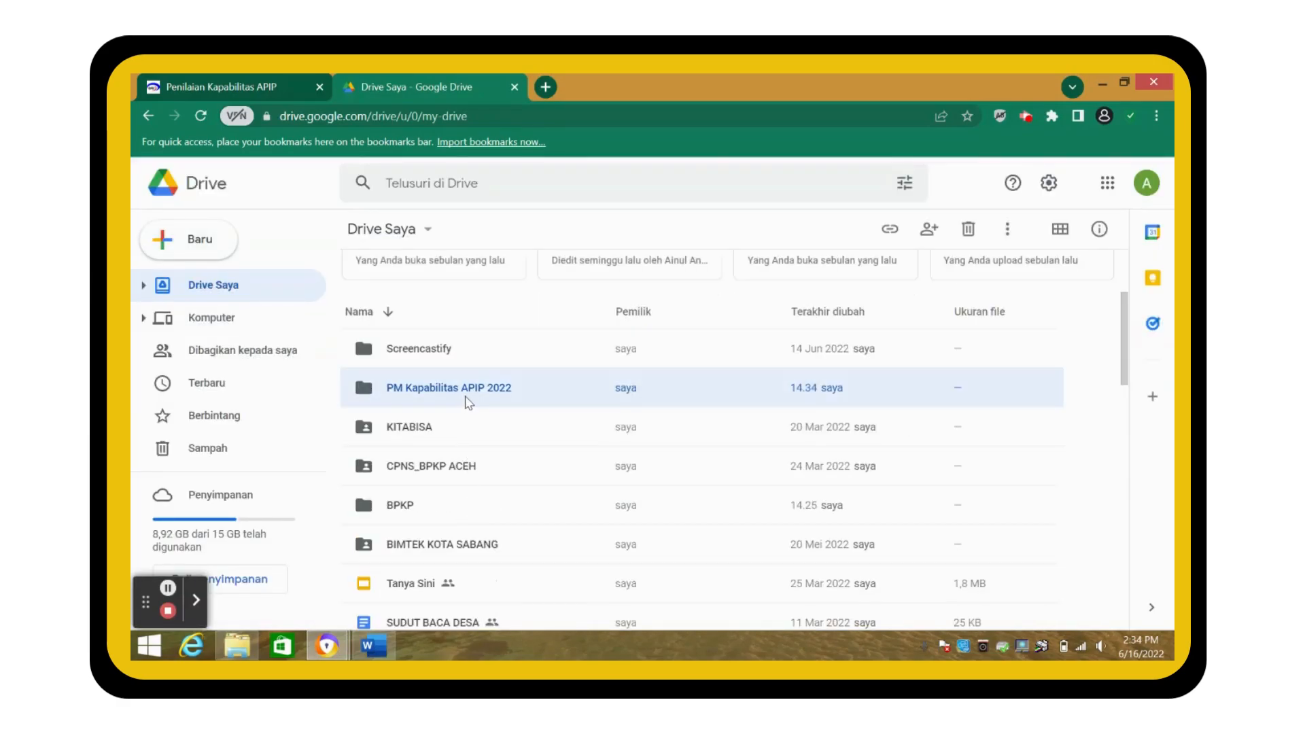
double_click(467, 402)
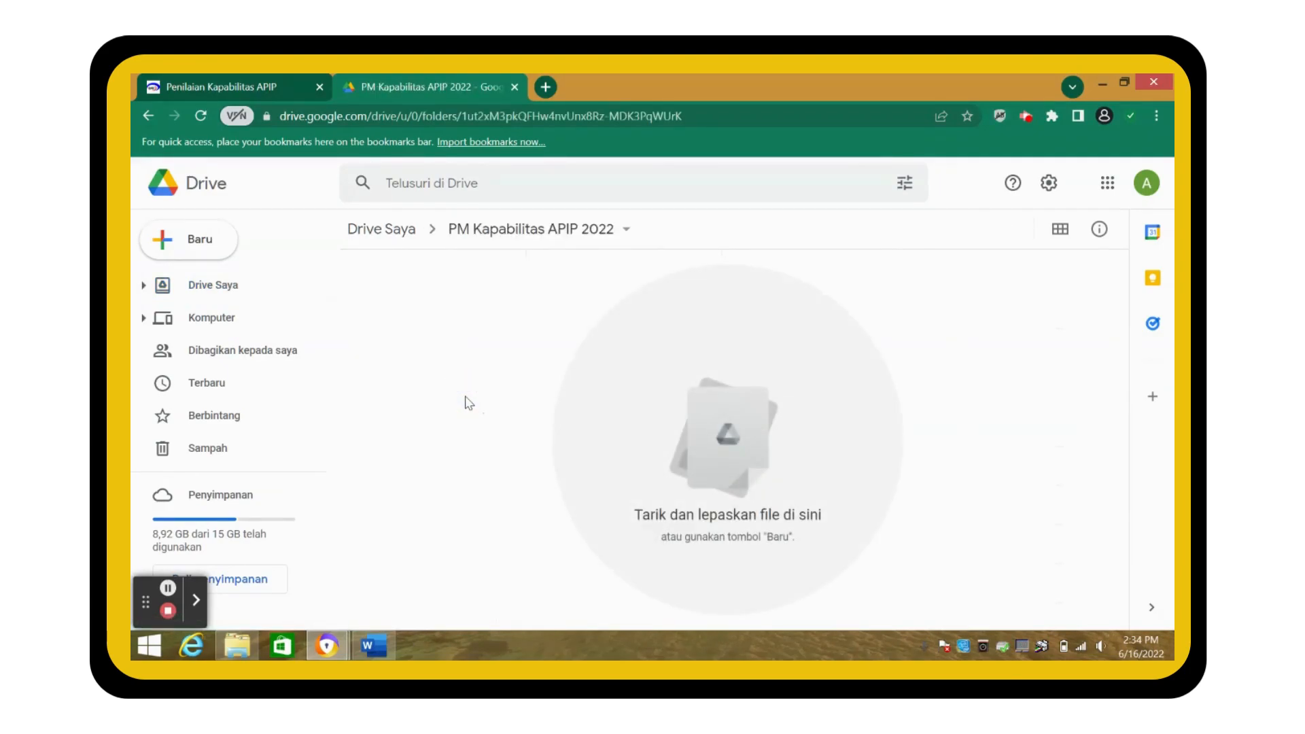
- Upload 'ST-202 Tim Asesor Insp. Sabang.pdf' from Documents into this folder
left_click(197, 248)
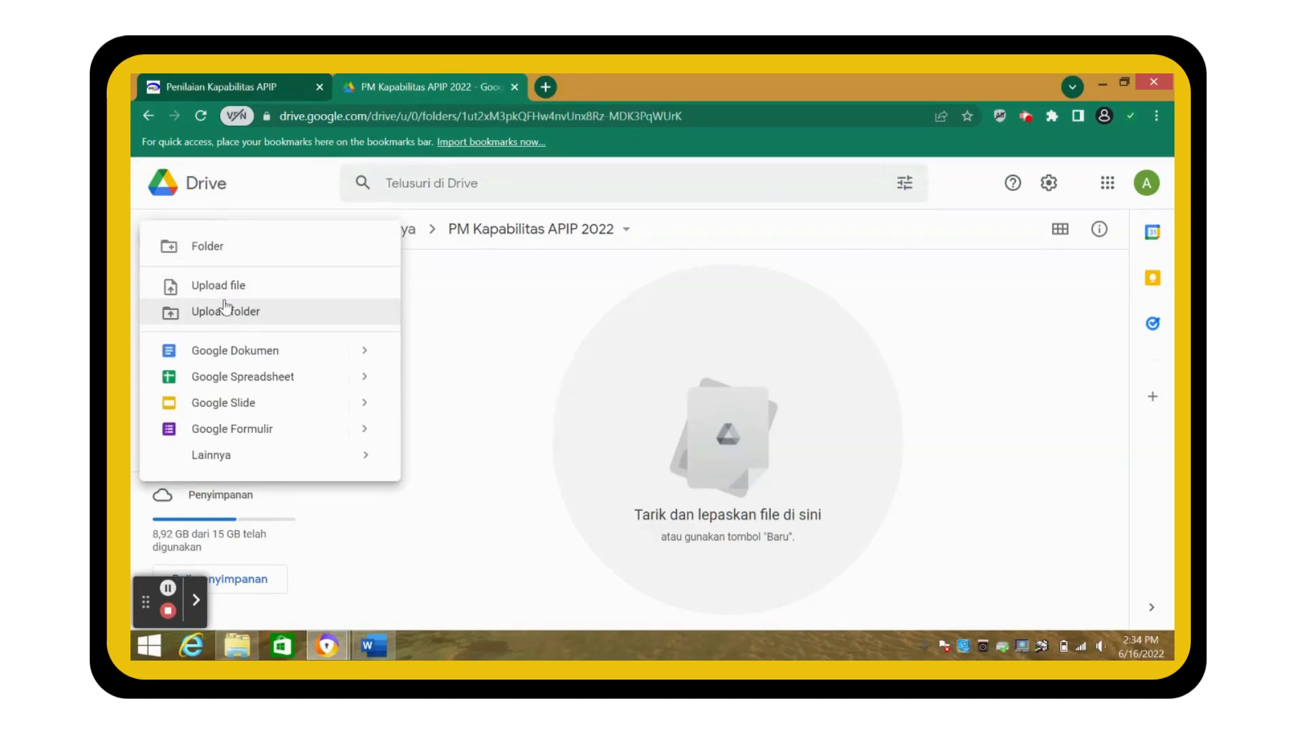
left_click(216, 284)
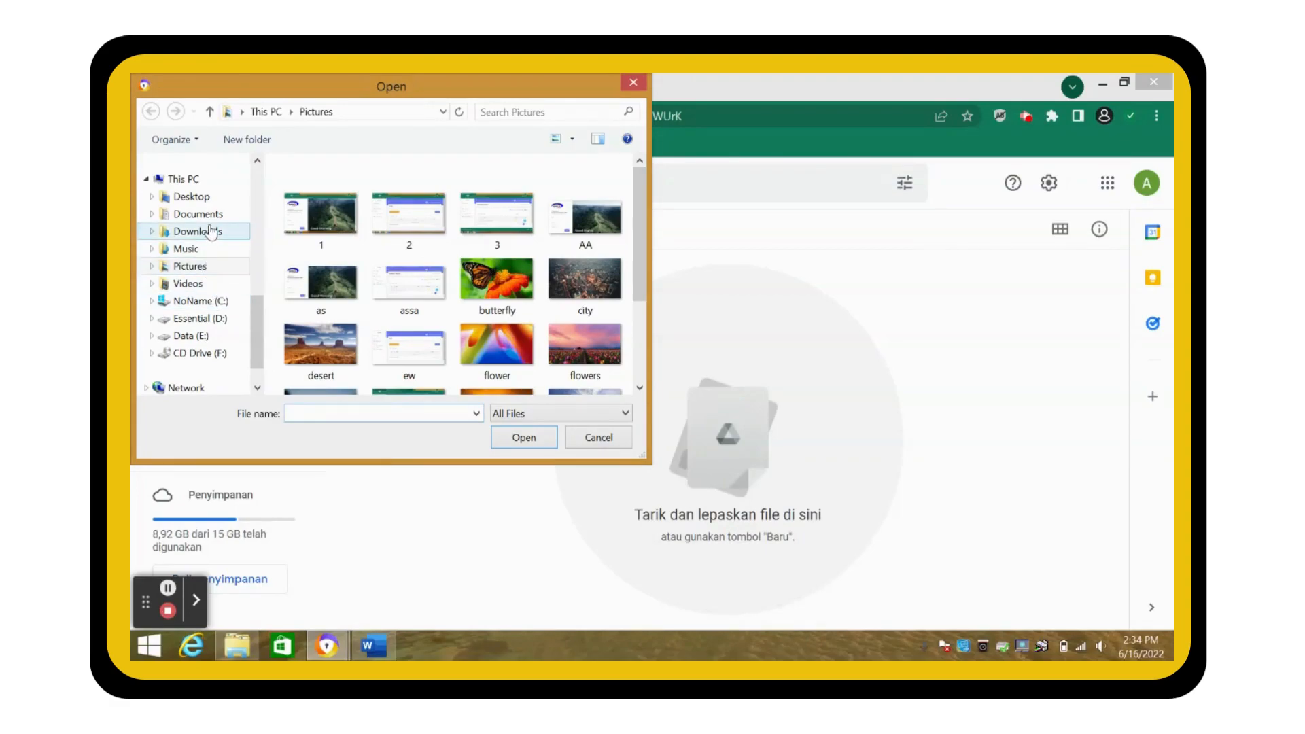
left_click(213, 216)
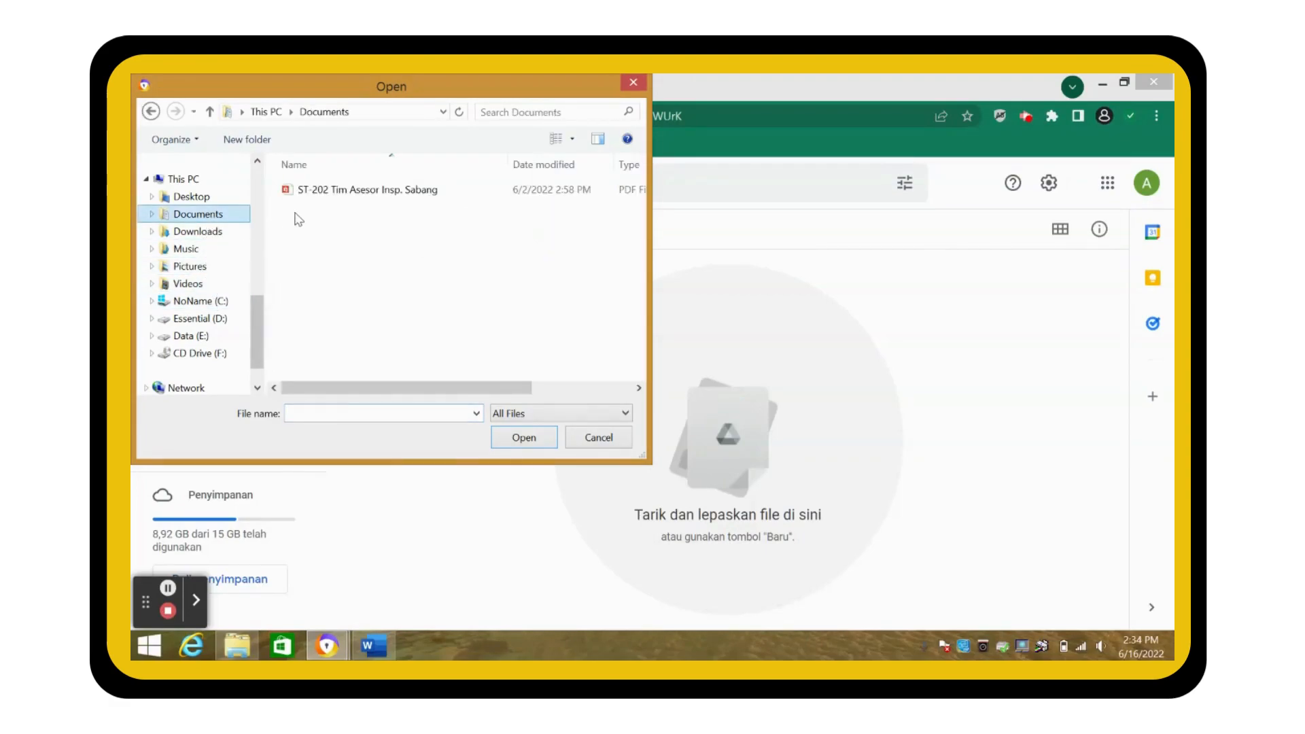
left_click(313, 197)
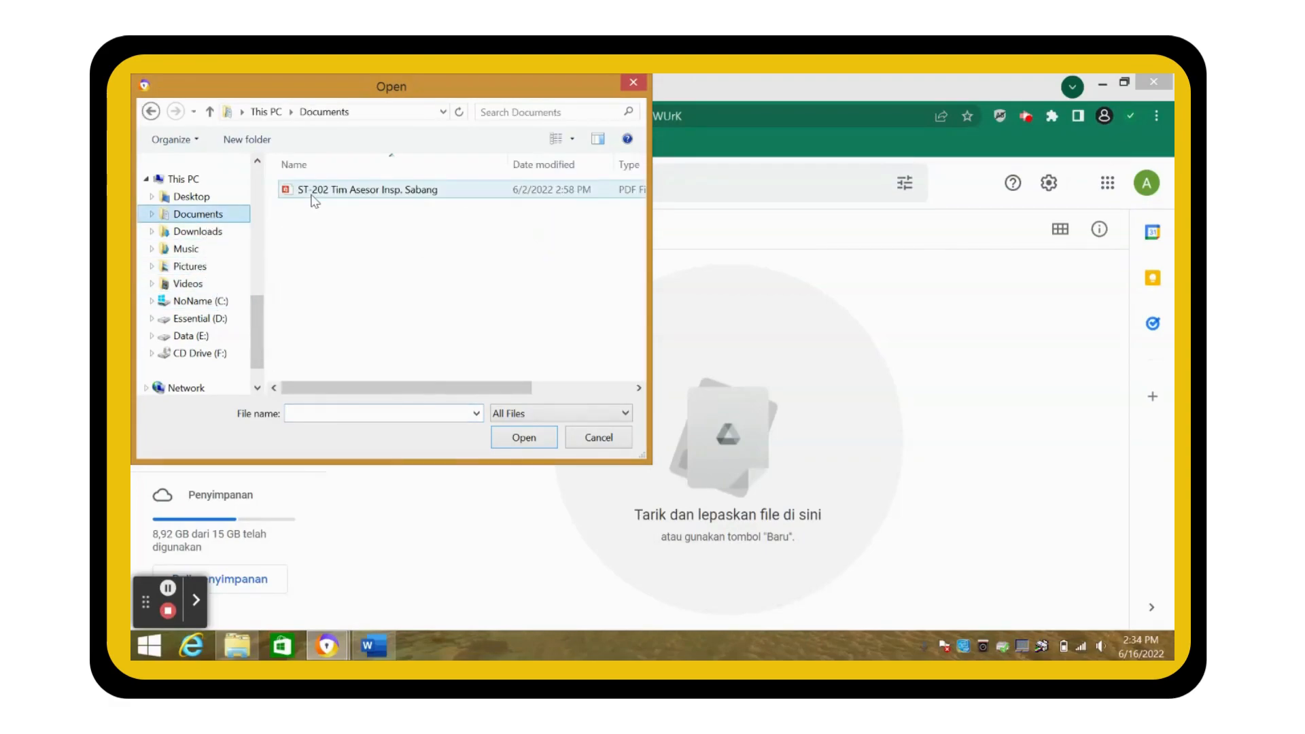
left_click(521, 440)
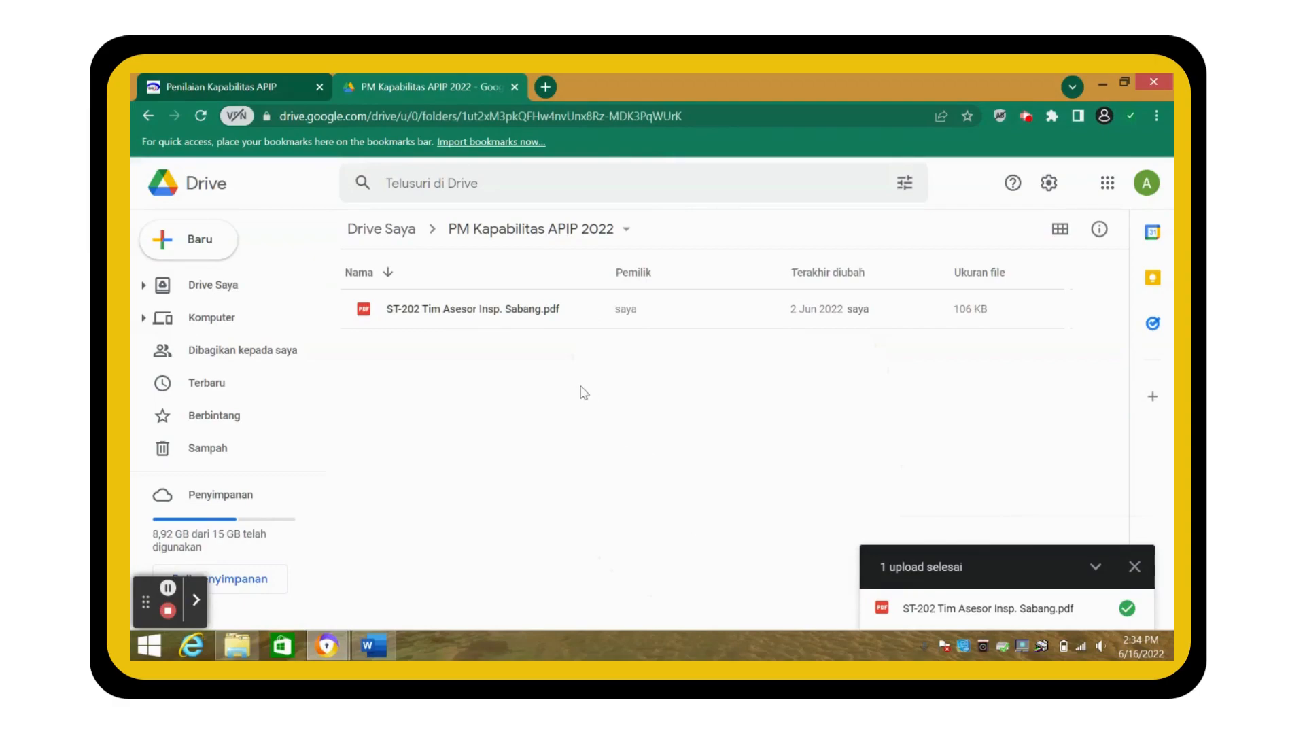
- Set the ST-202 PDF to Viewer access for anyone with the link and copy that link
left_click(684, 320)
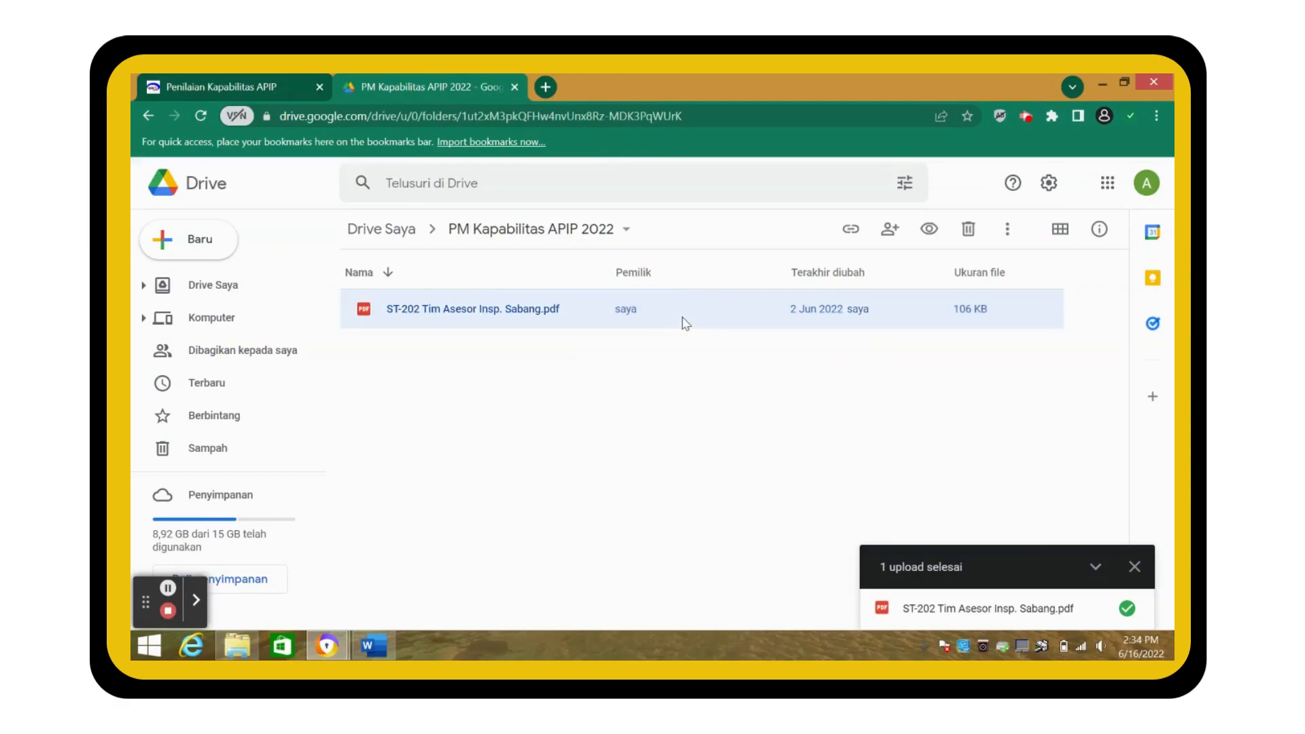
right_click(684, 322)
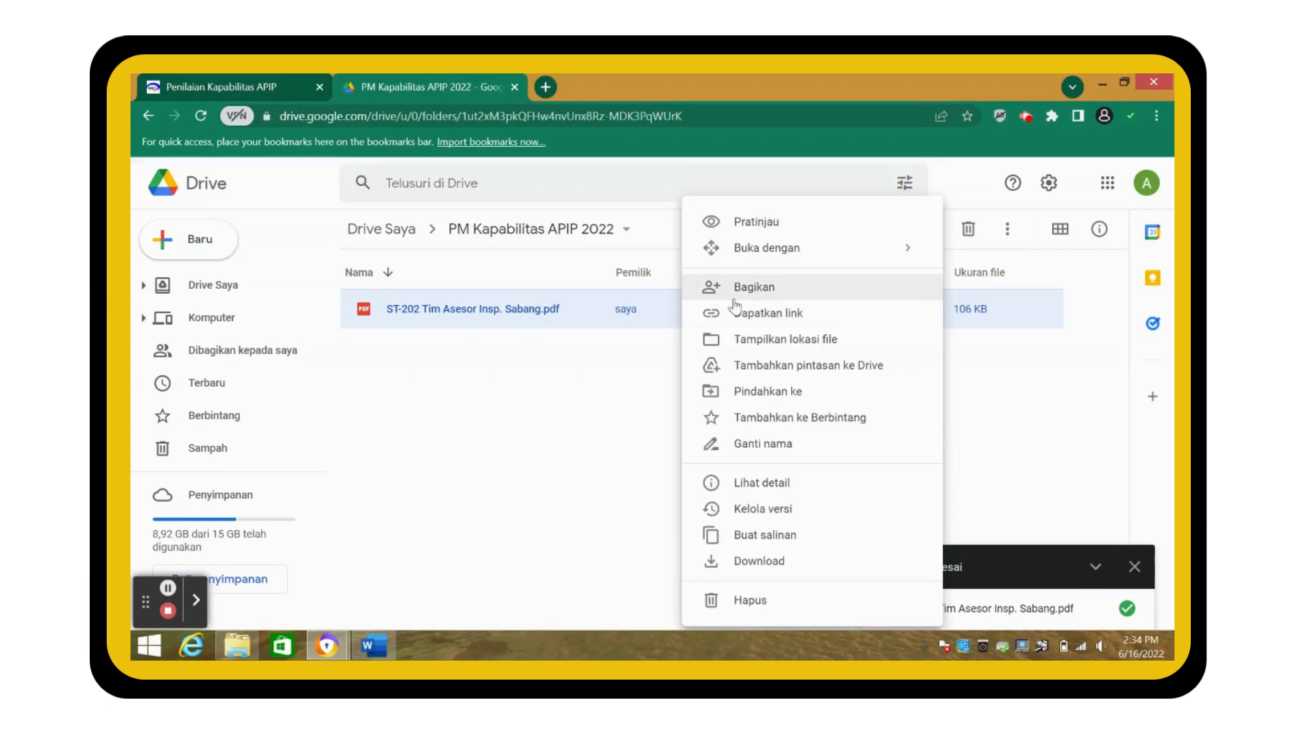
left_click(746, 315)
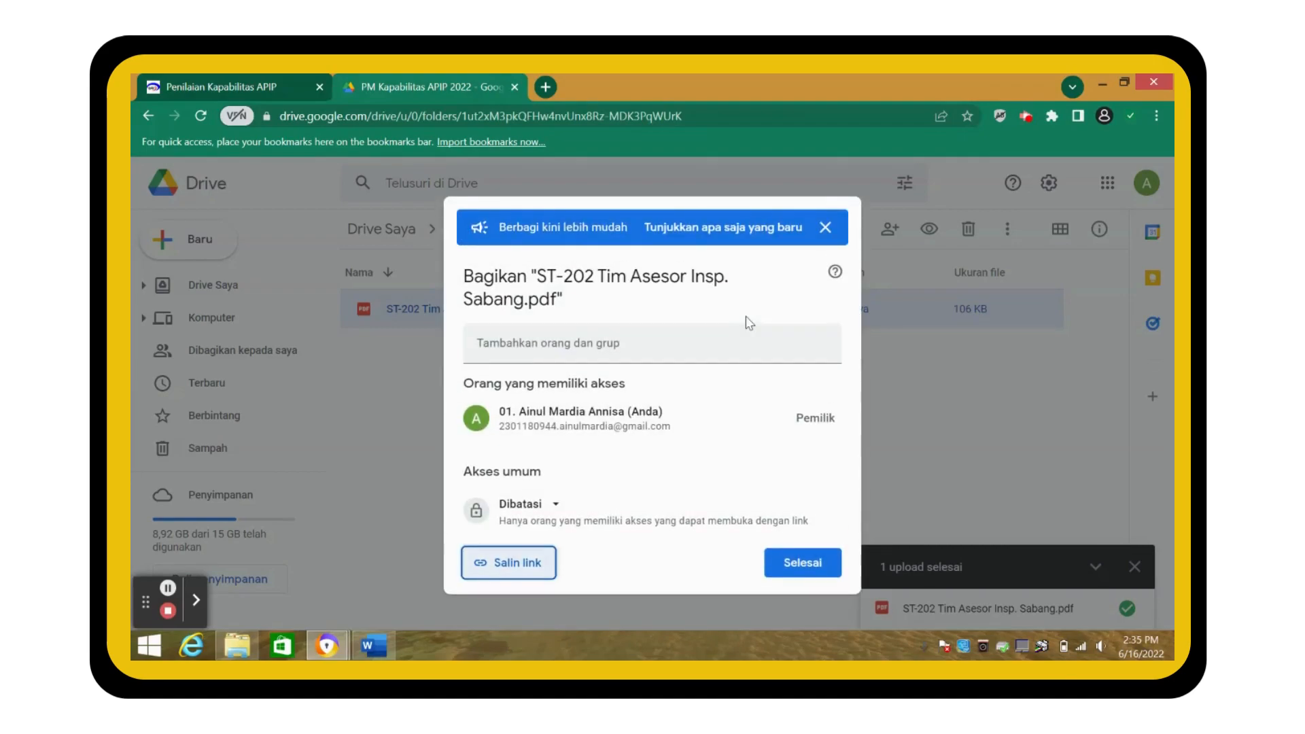
left_click(530, 505)
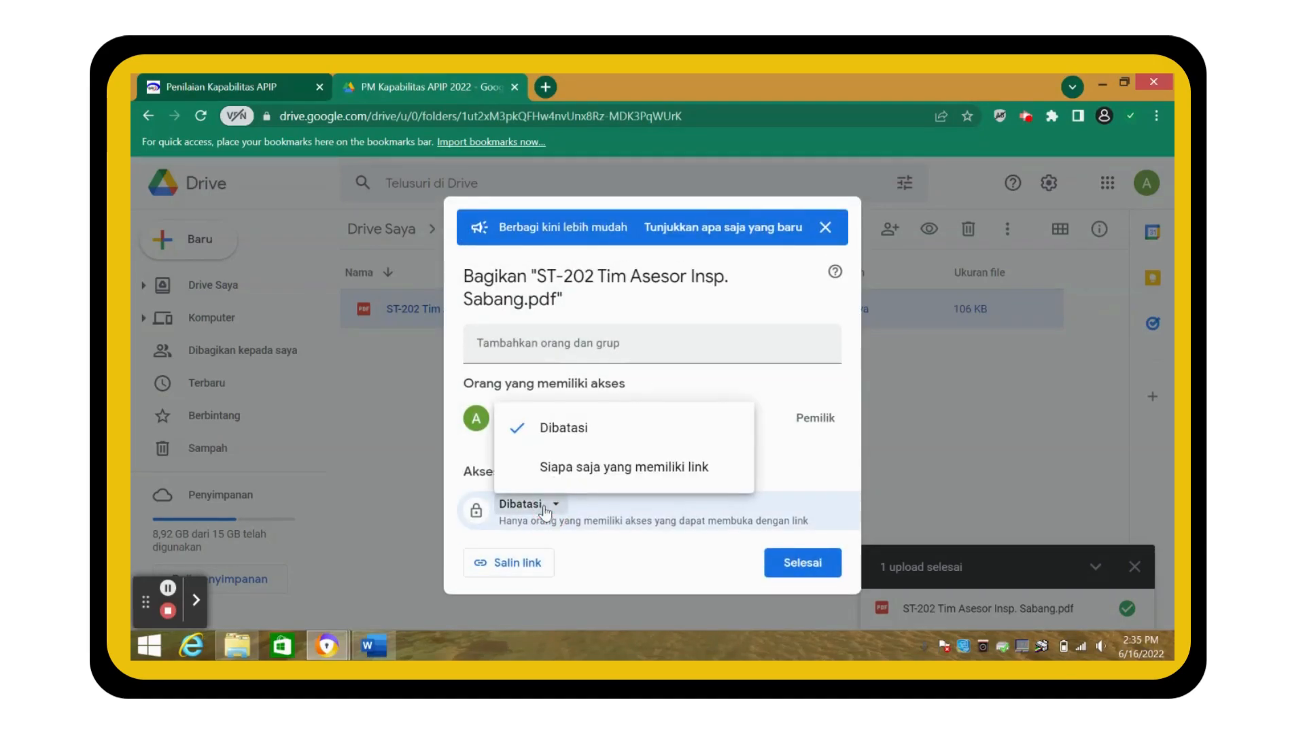
left_click(587, 472)
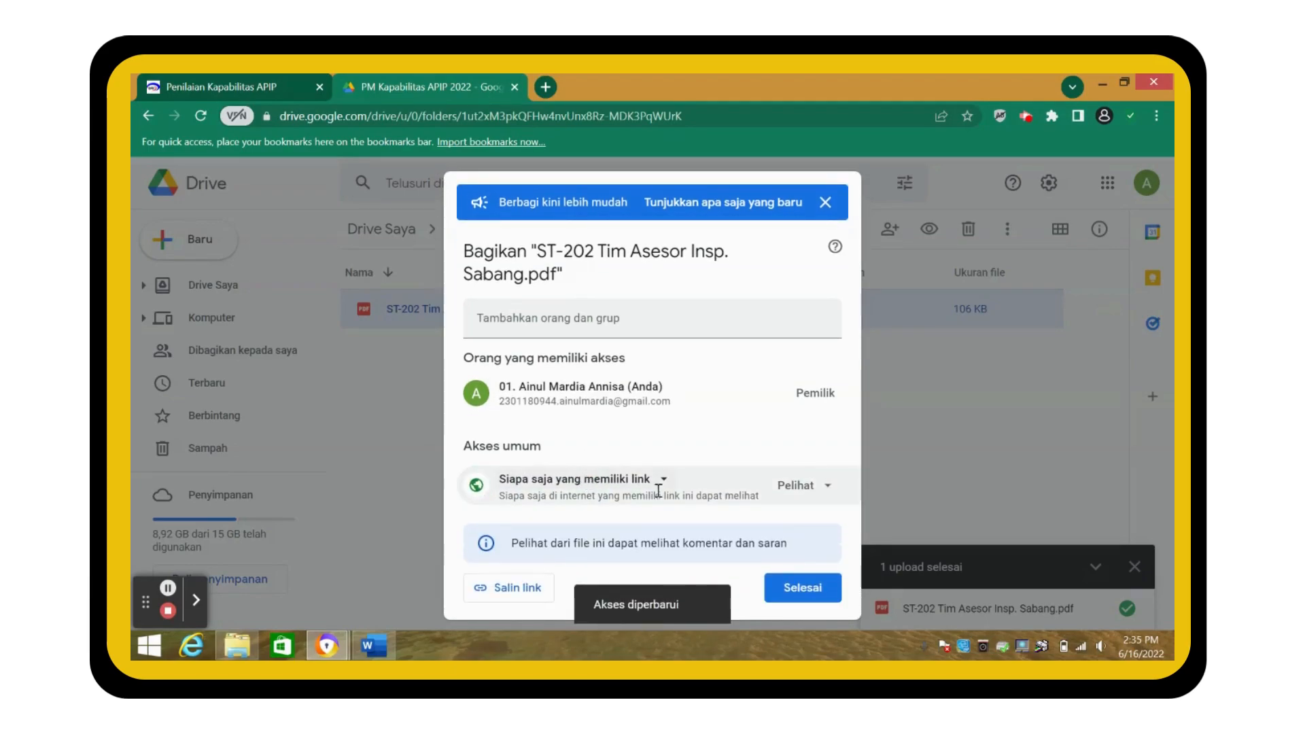
left_click(524, 599)
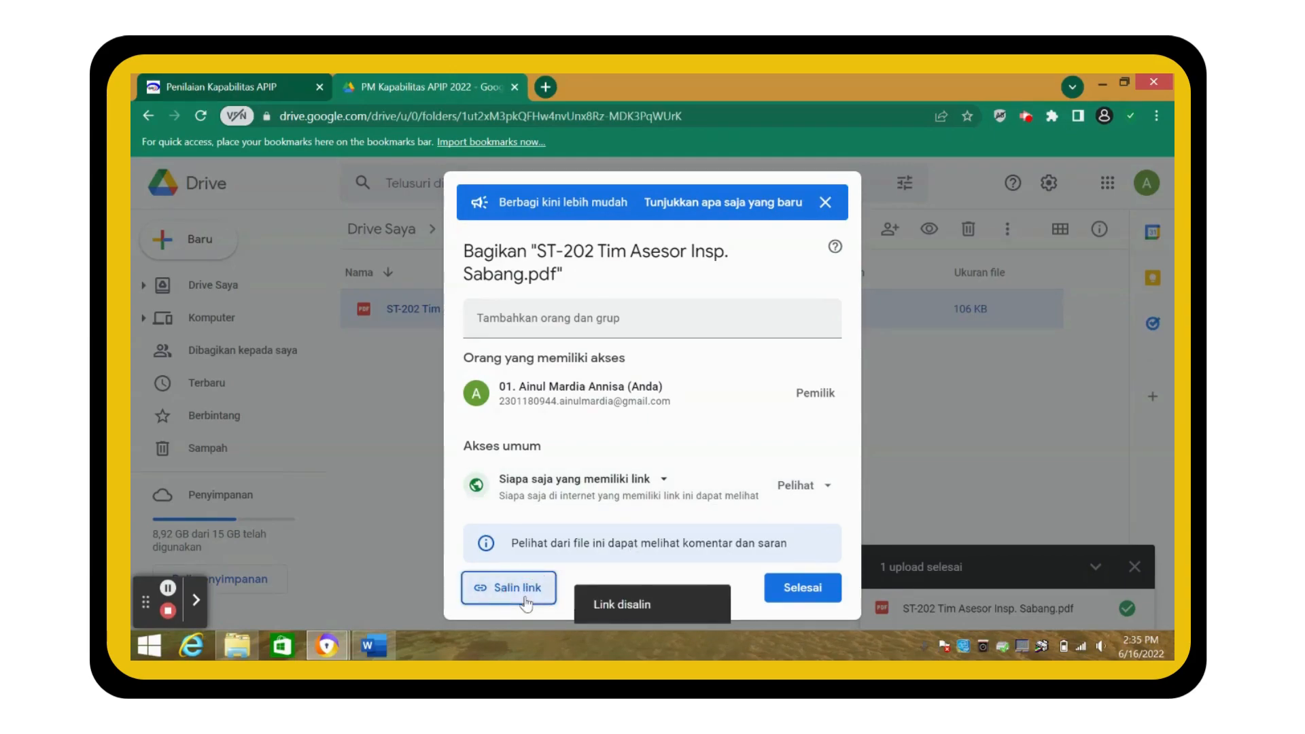
left_click(802, 590)
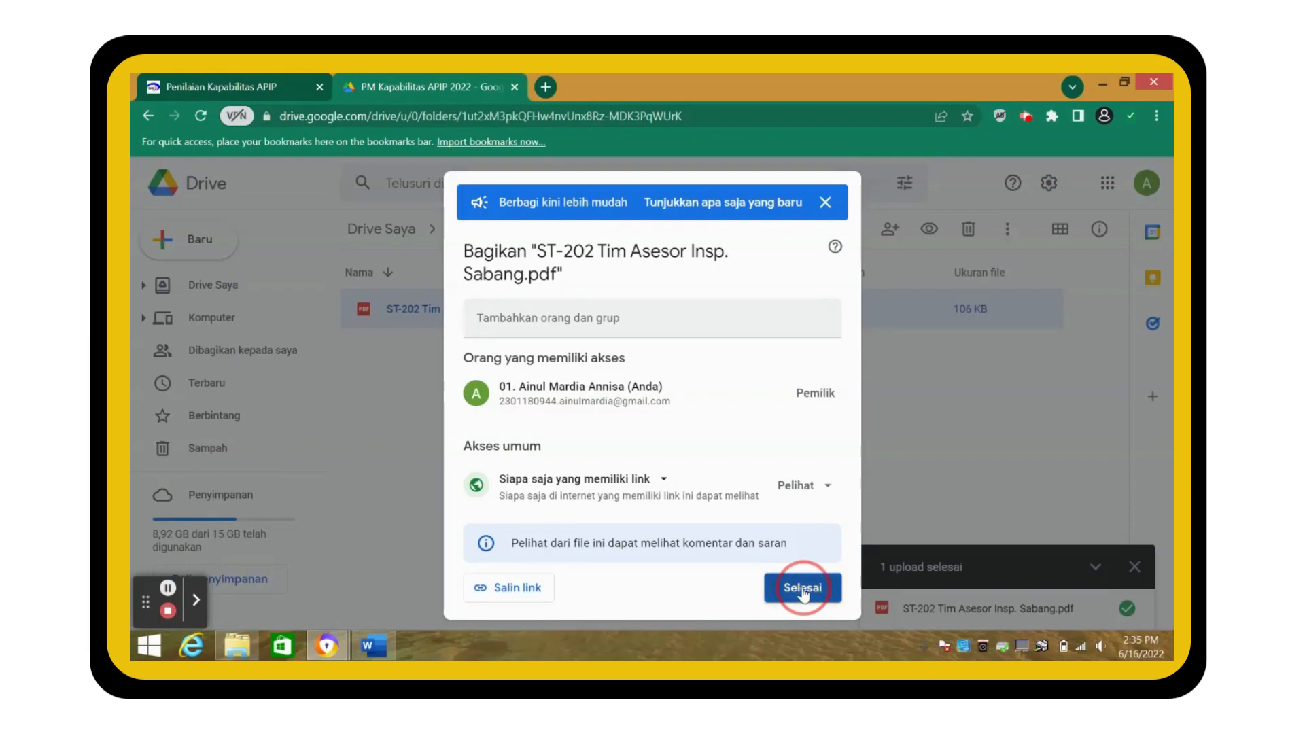
- Open the 2022 Sabang self-assessment and enter assignment letter number ST-202/D3/04/2021
left_click(194, 80)
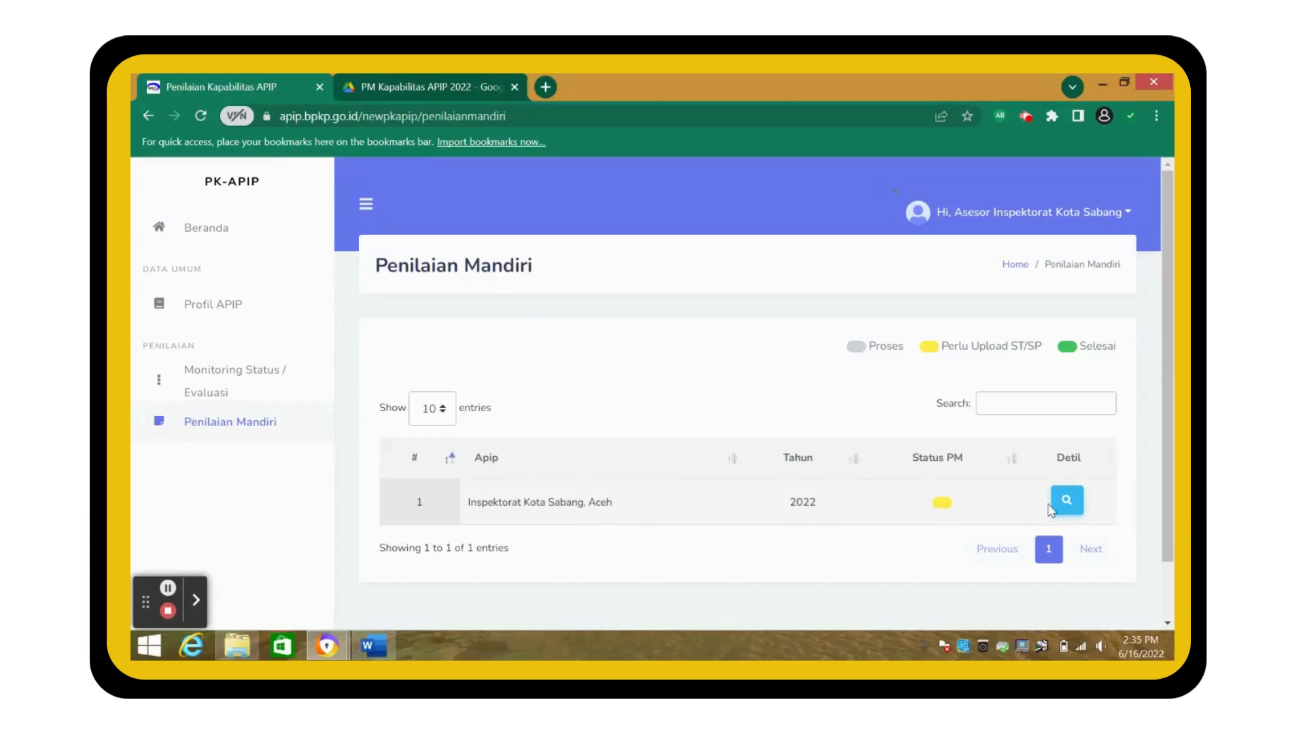
left_click(1068, 509)
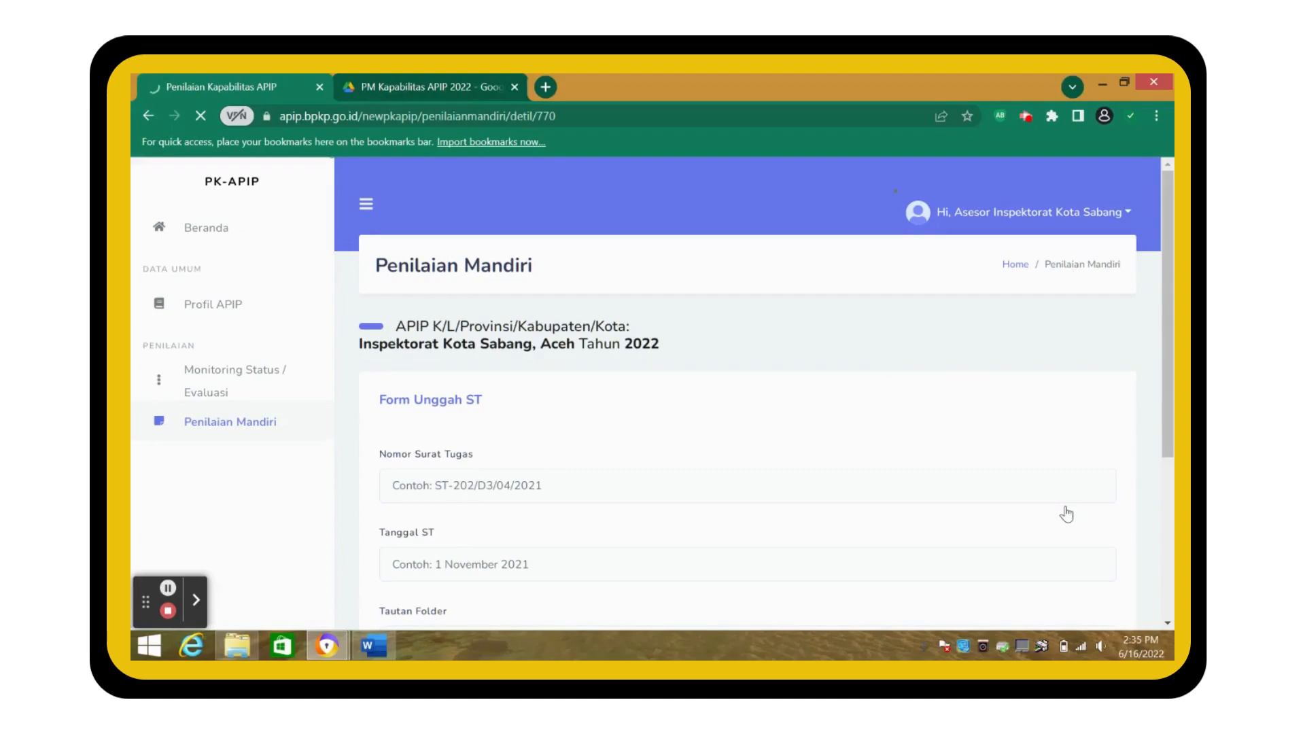
scroll(793, 440, "down", 3)
scroll(792, 439, "up", 1)
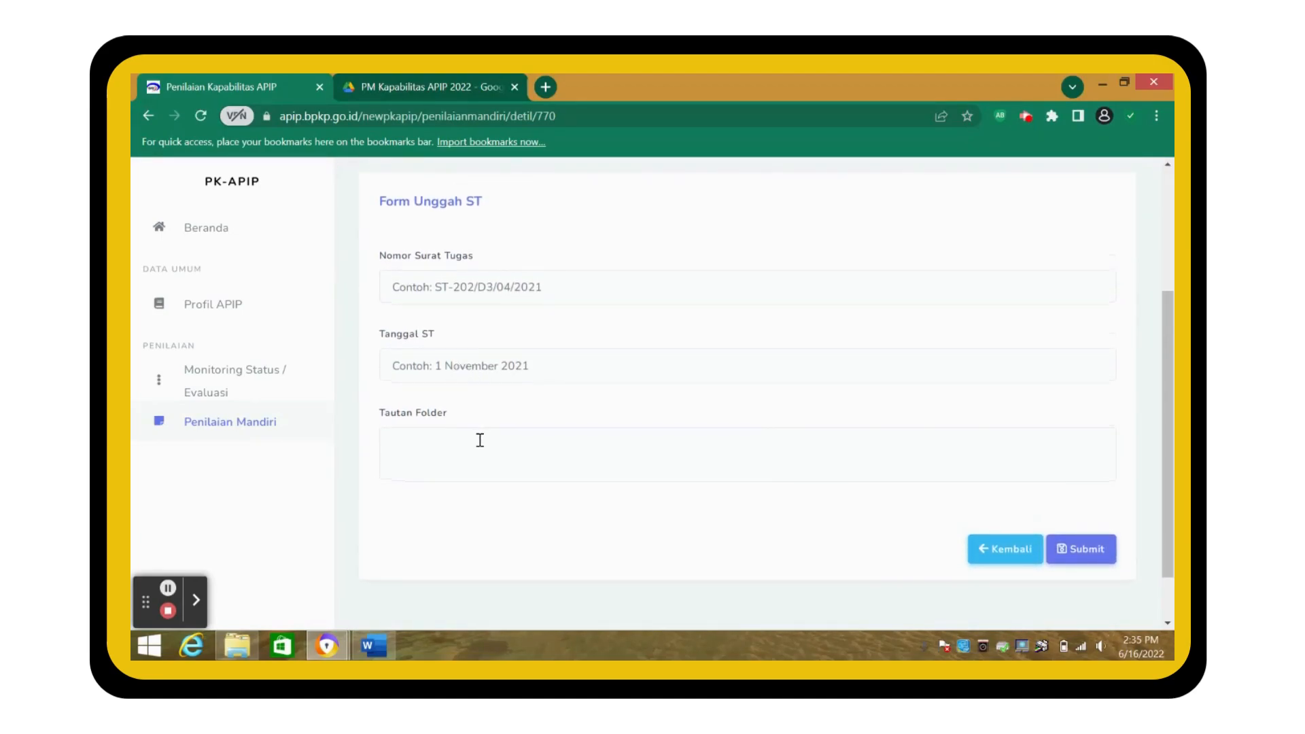
left_click(438, 282)
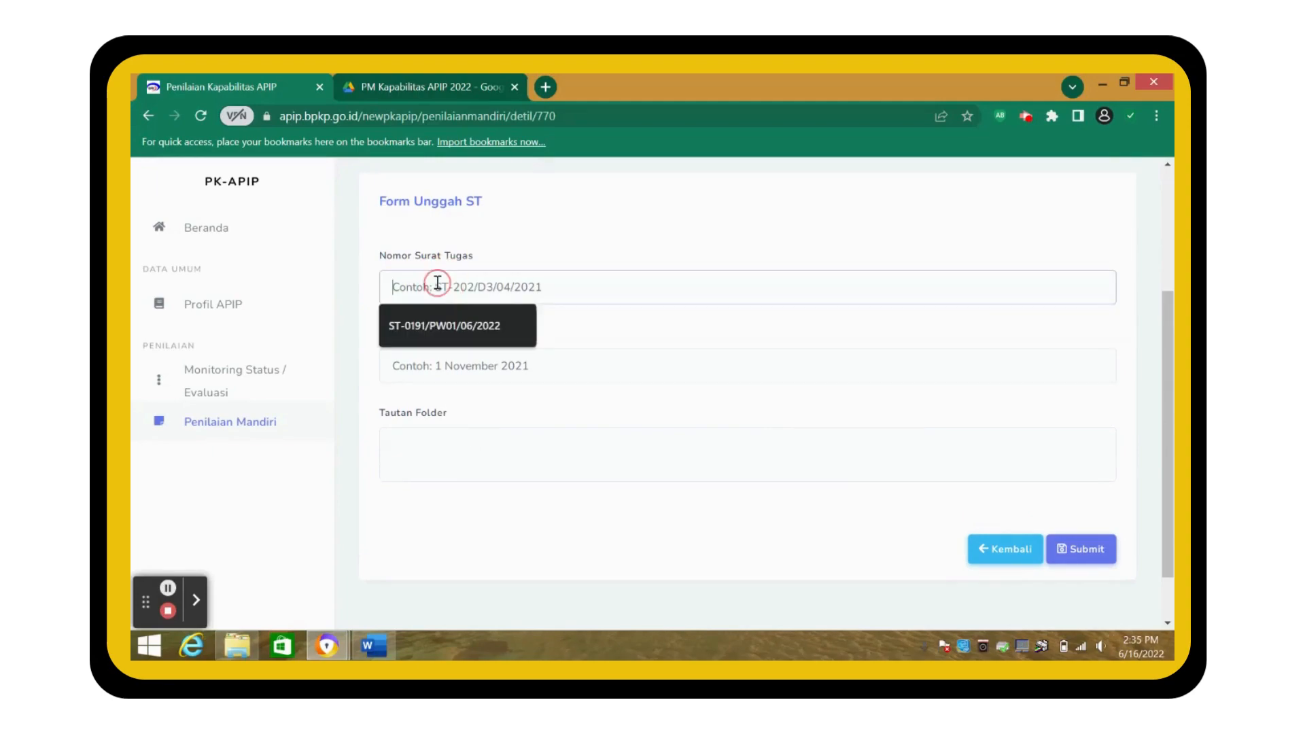
type("S")
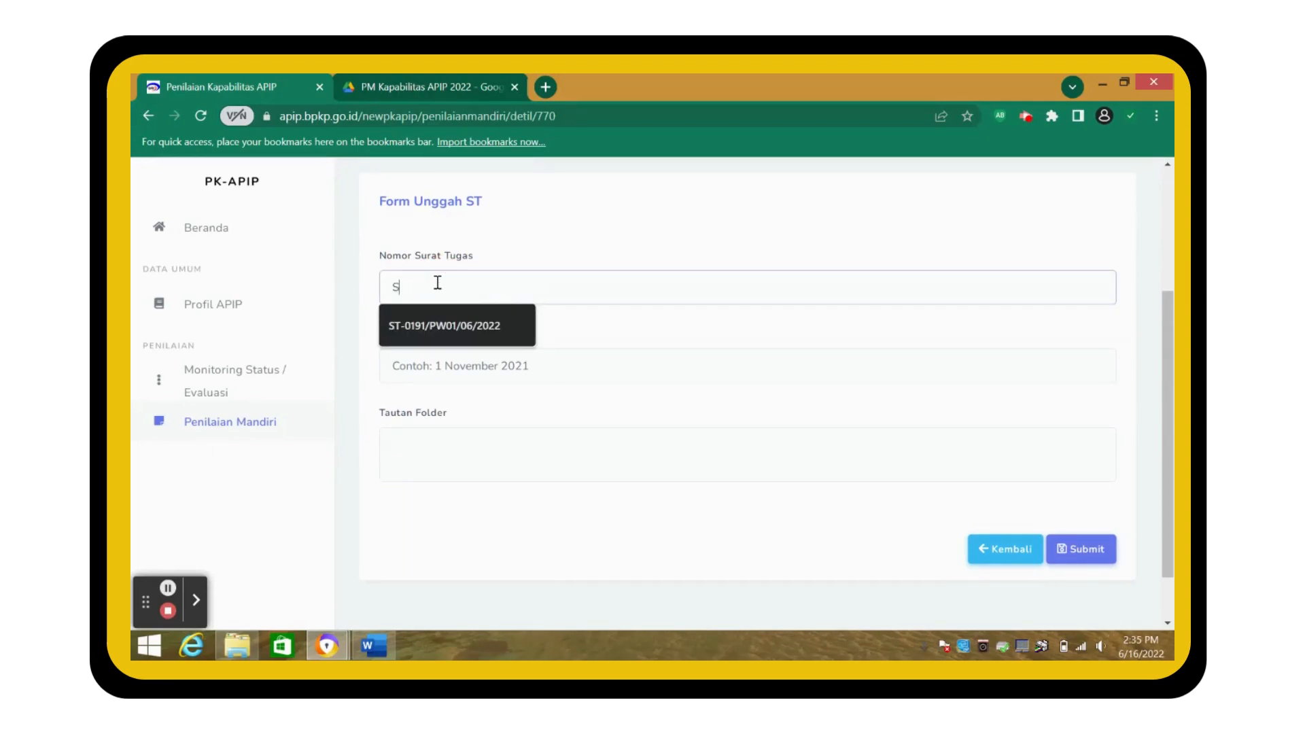
type("T-20")
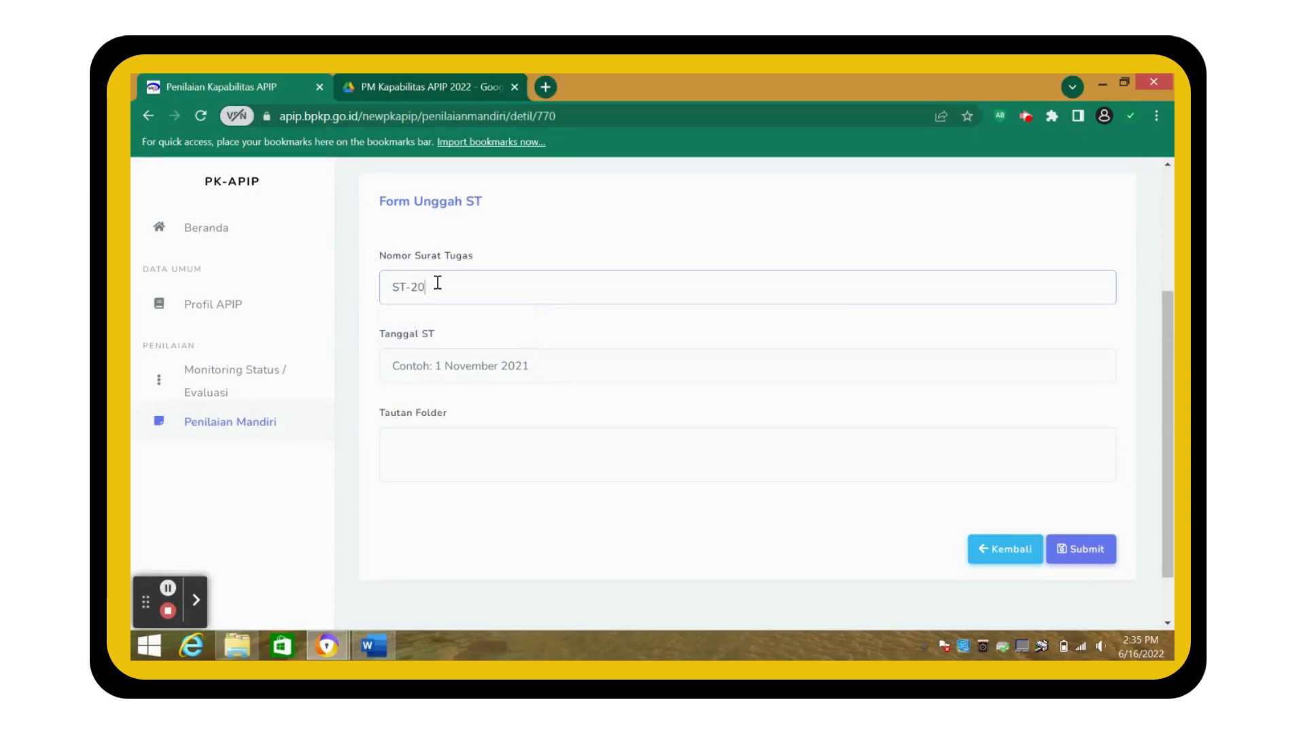
type("2/03")
type("/04")
type("/2")
type("021")
- Set the Tanggal ST date to 1 November 2021
left_click(457, 376)
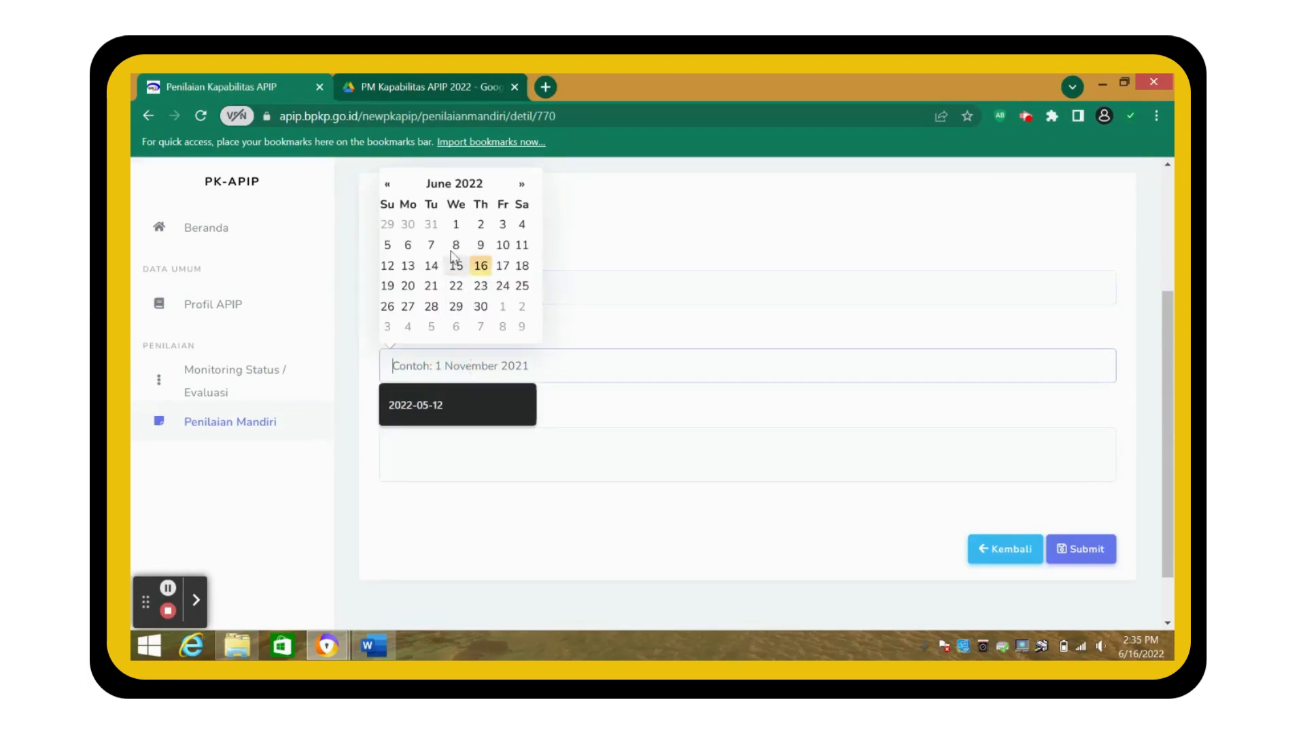
left_click(387, 185)
left_click(438, 185)
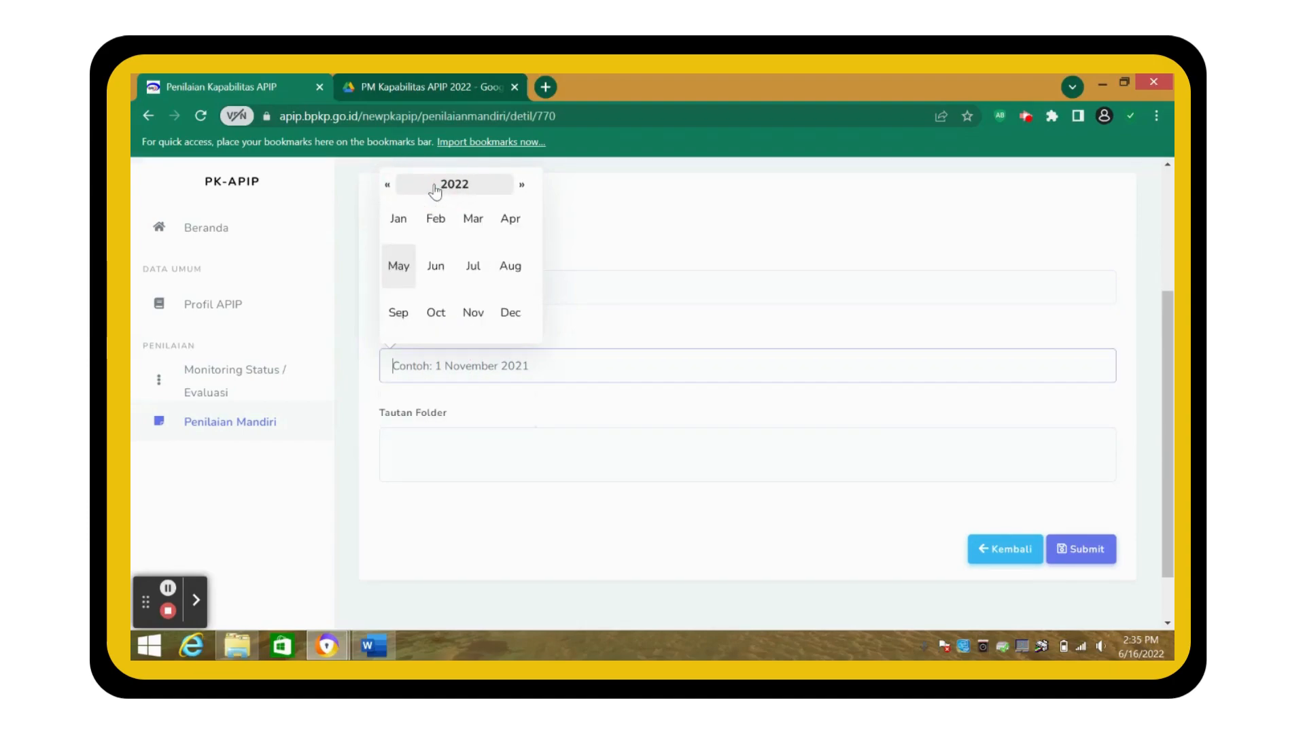
left_click(393, 190)
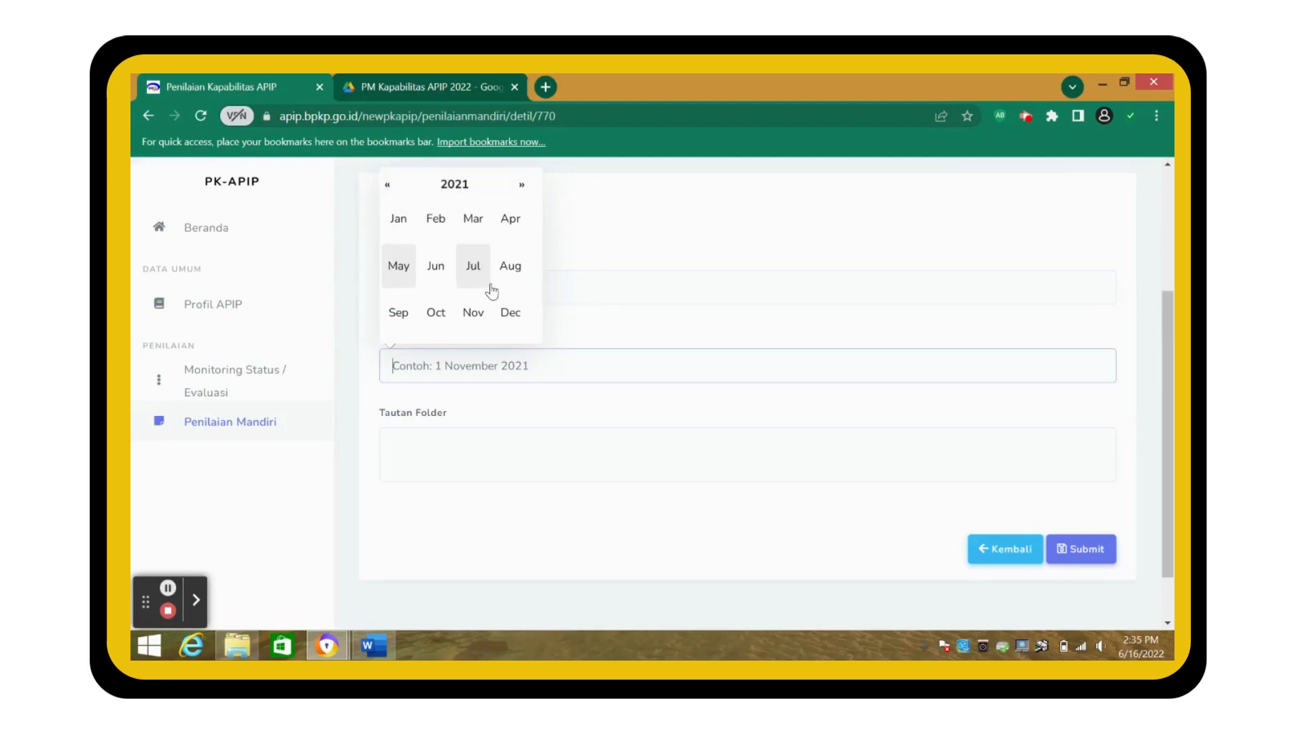
left_click(474, 310)
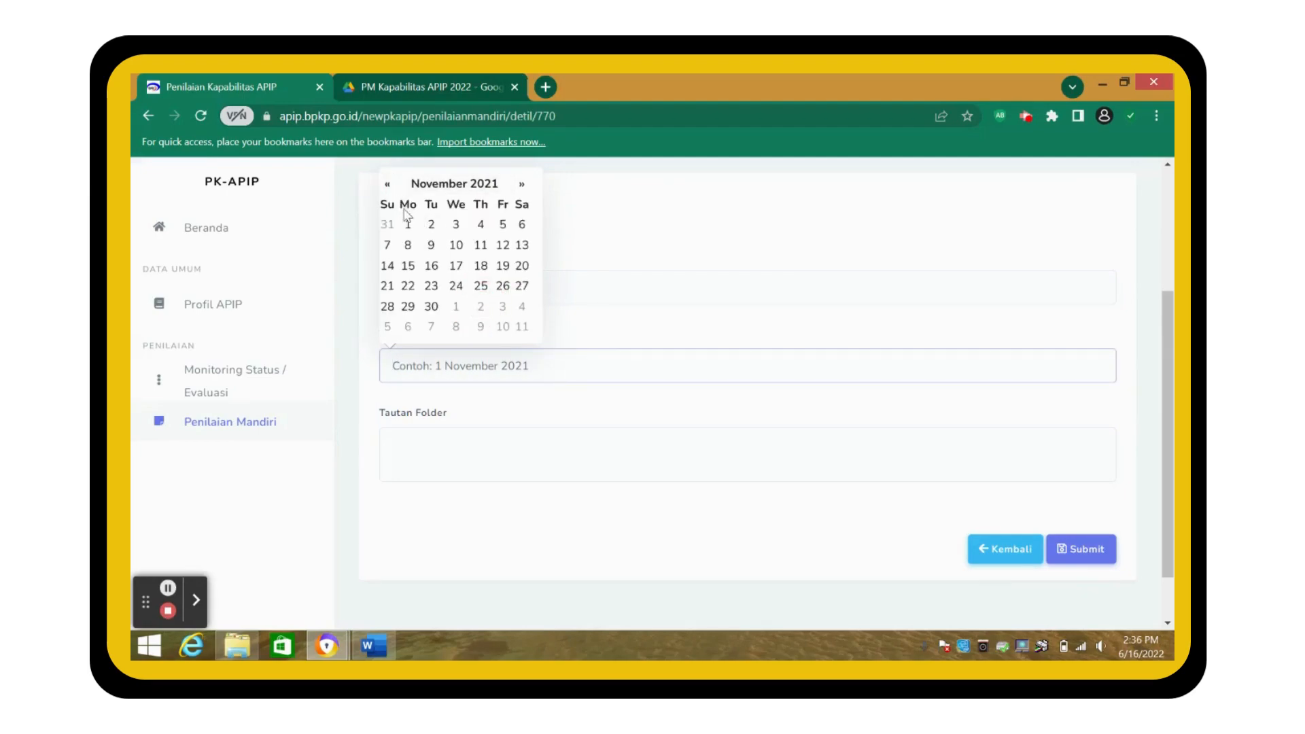
left_click(408, 225)
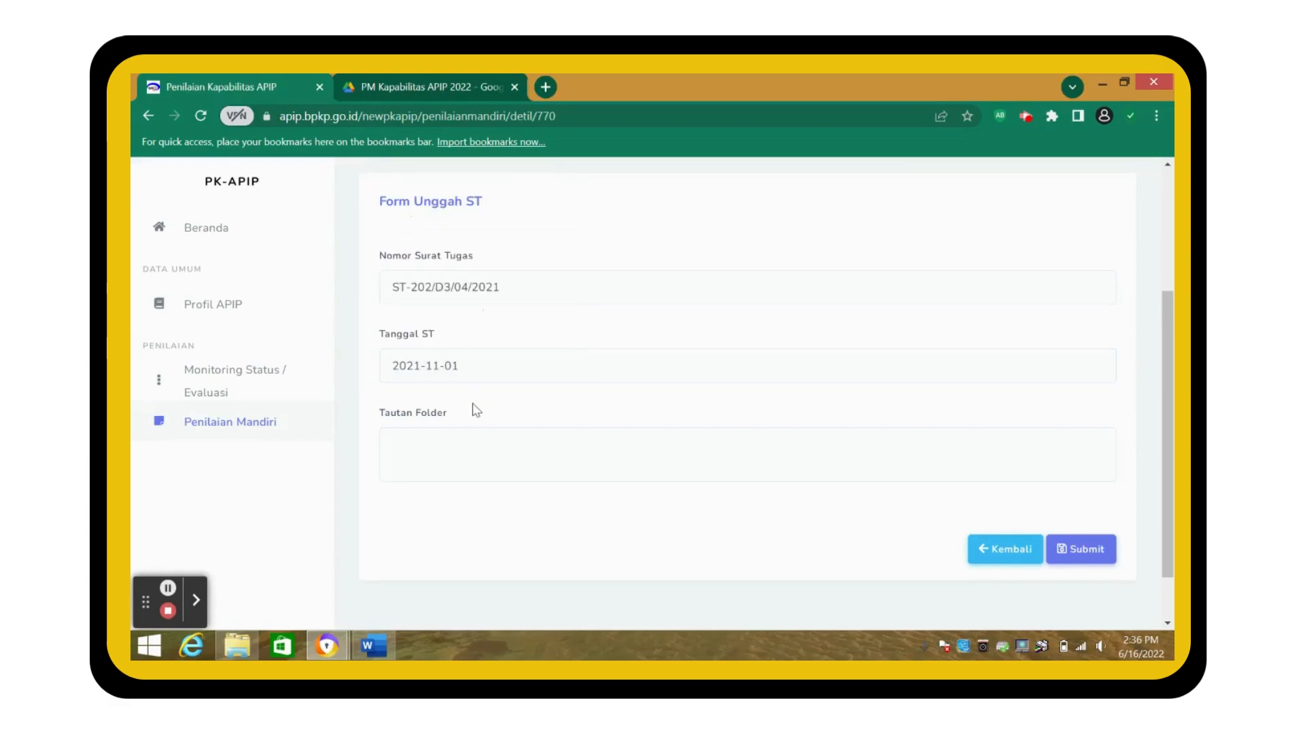
- Paste the Google Drive link into Tautan Folder and submit the ST details
left_click(453, 439)
right_click(454, 441)
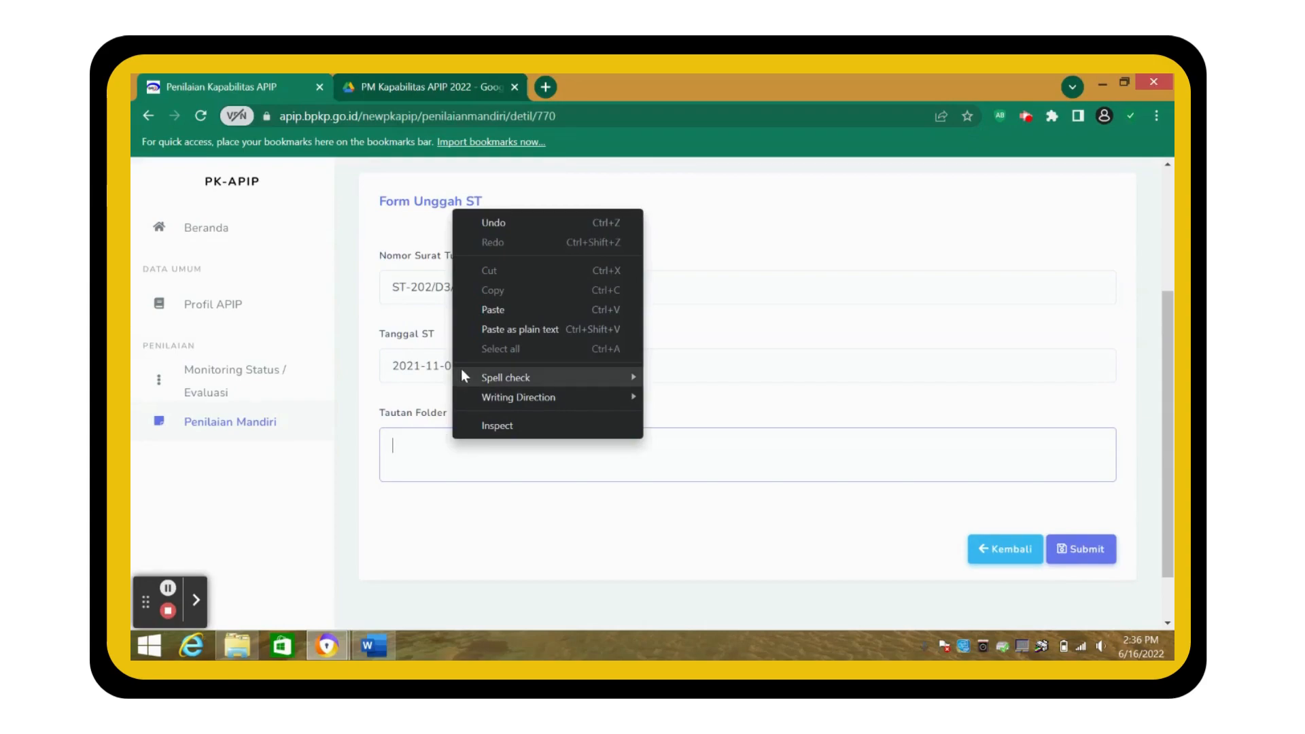
left_click(489, 310)
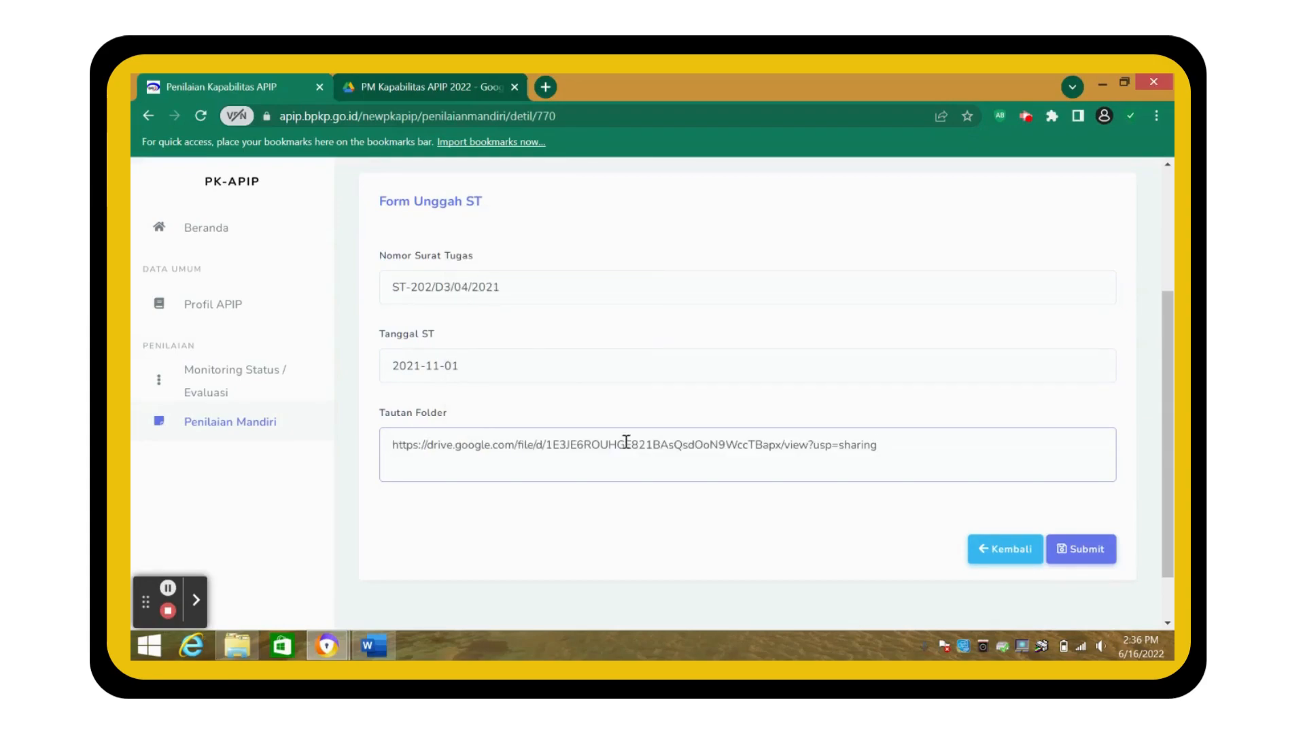
left_click(1084, 556)
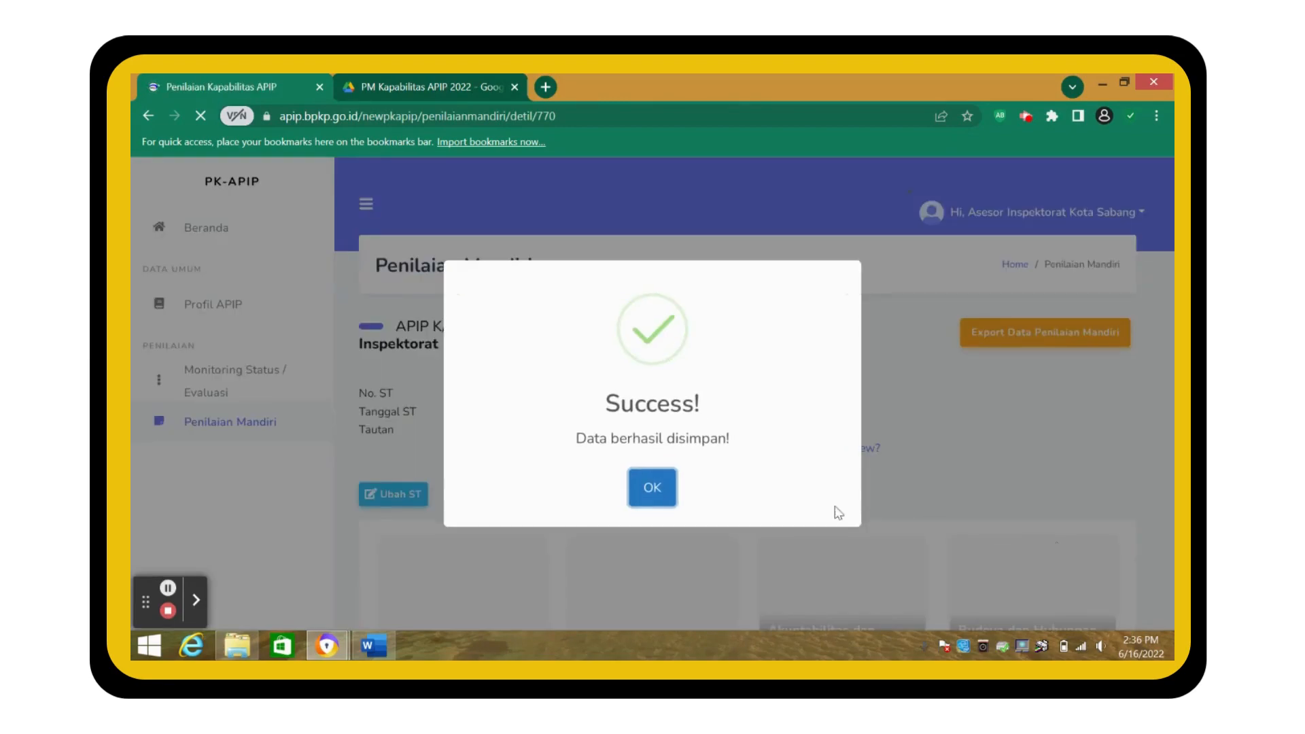
left_click(652, 489)
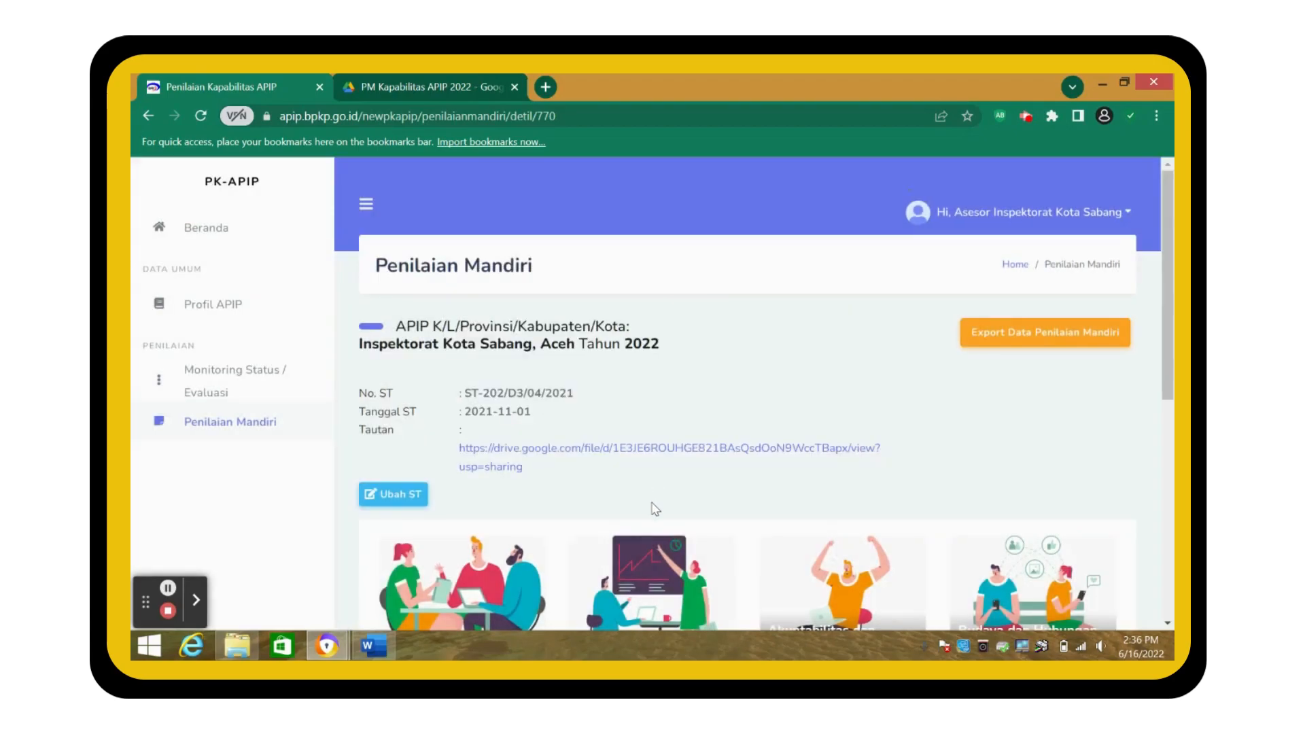
- Scroll through the Penilaian Mandiri page to review the saved ST info and category cards
scroll(654, 508, "down", 2)
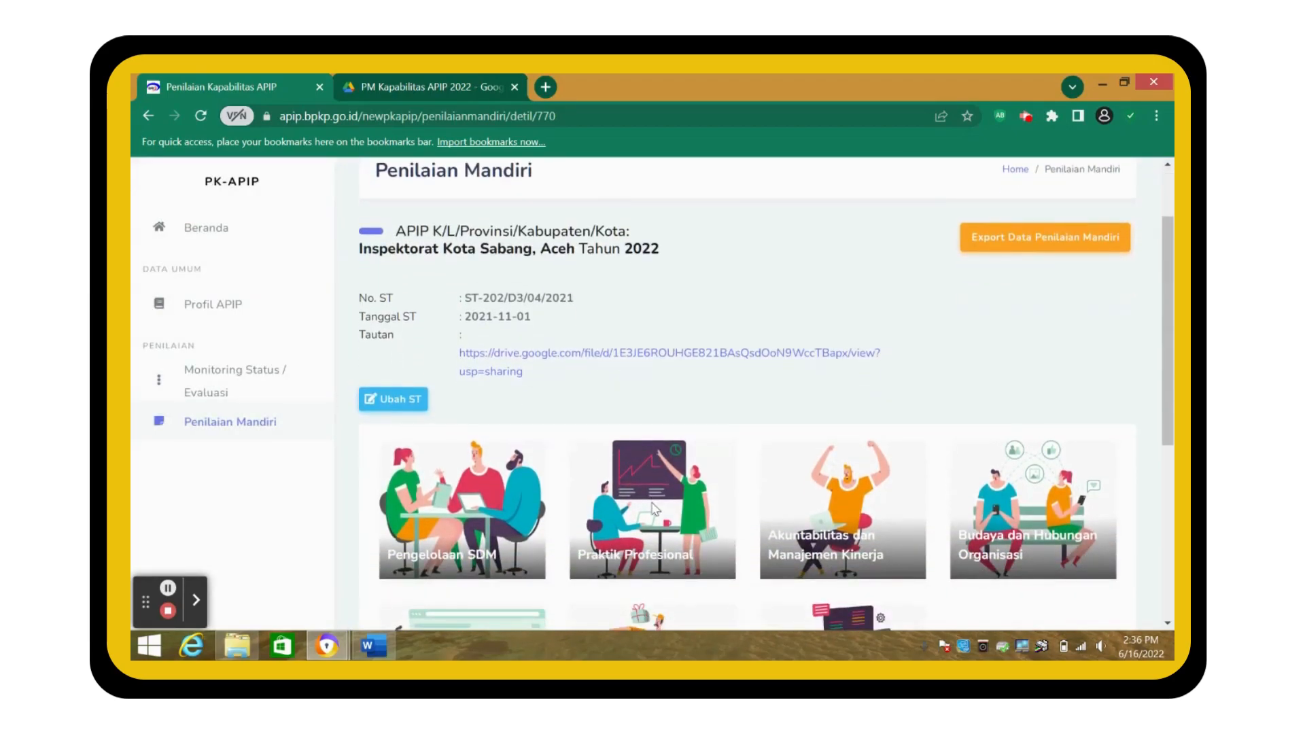
scroll(654, 508, "down", 2)
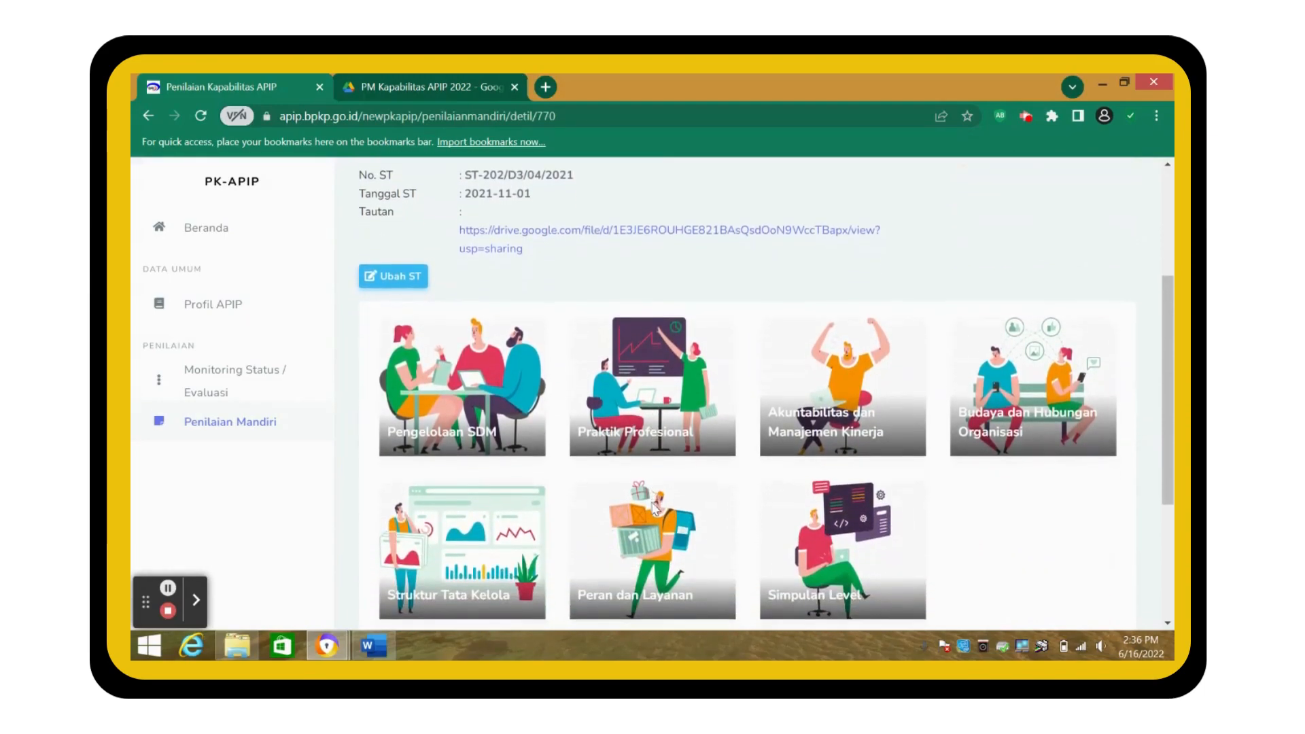
scroll(653, 508, "down", 4)
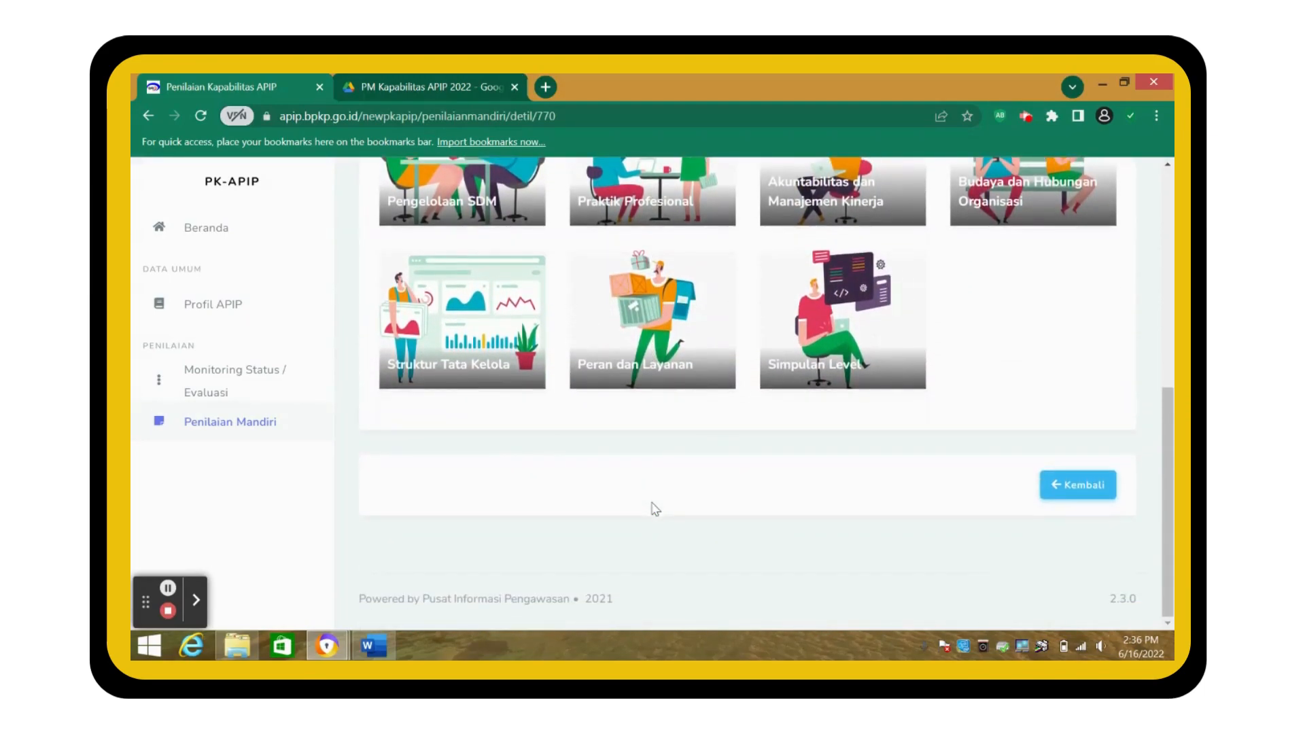
scroll(654, 508, "up", 2)
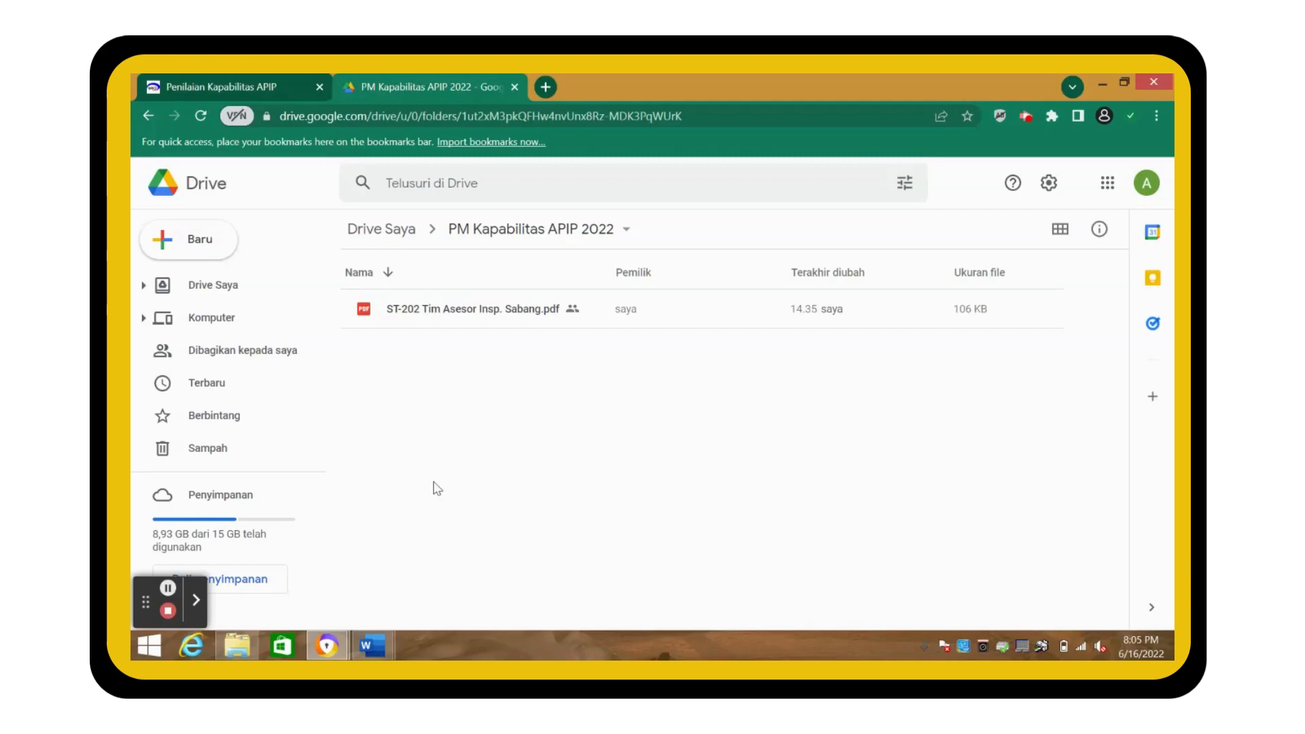
- Create folders '1. Pengelolaan SDM' and '2. Praktik Profesional' beside the ST PDF
left_click(208, 254)
left_click(220, 252)
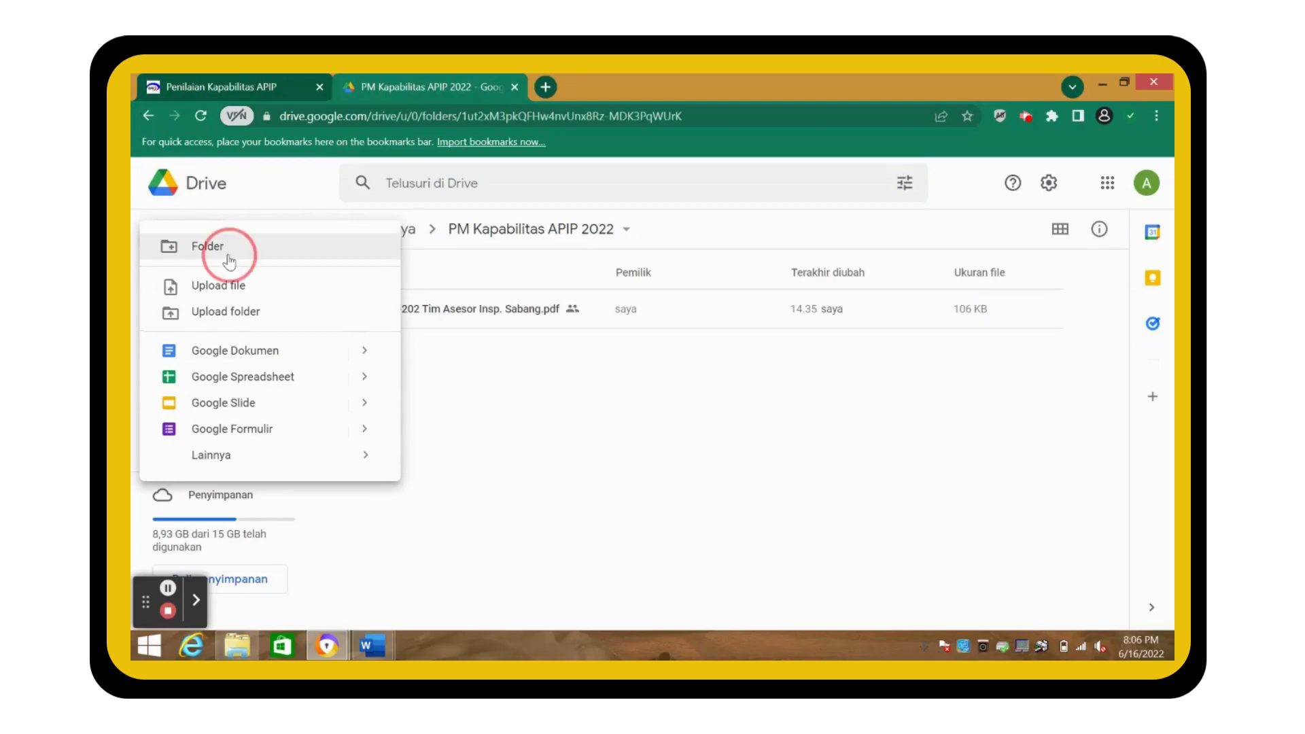
type("1. Pengelo")
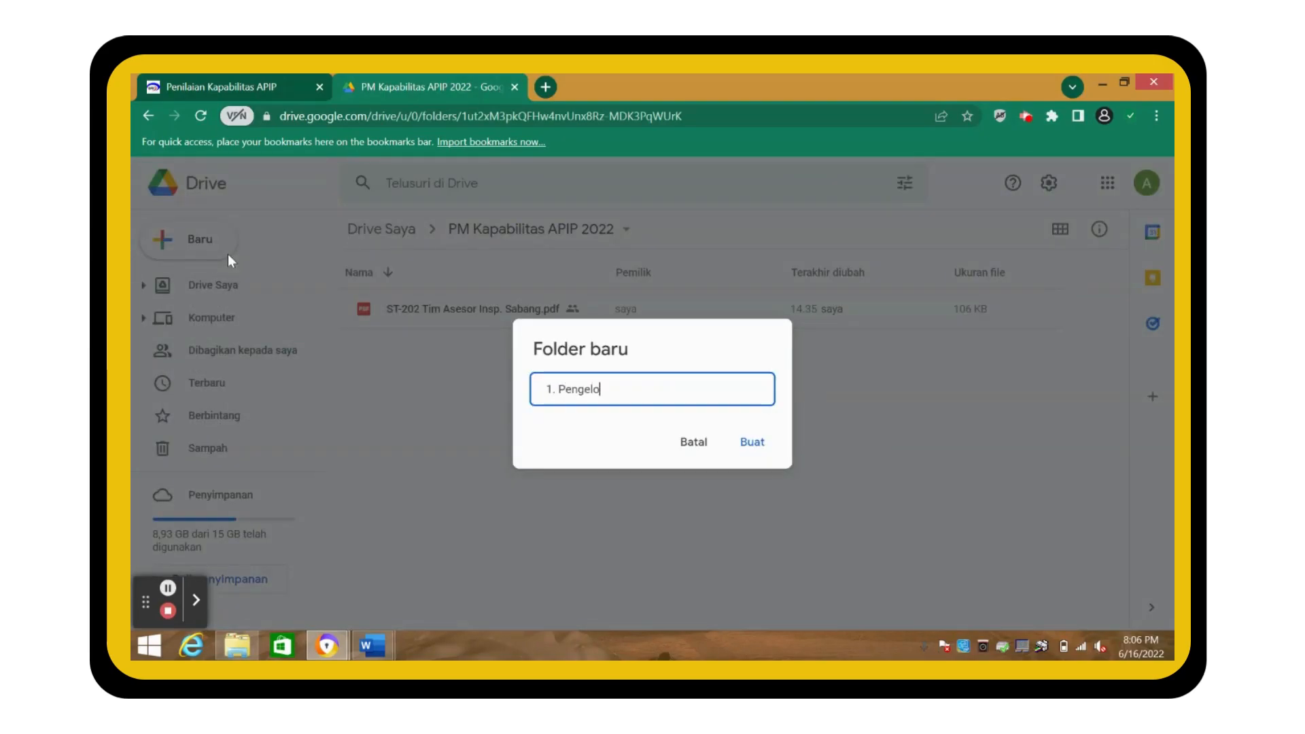
type("laan SDM")
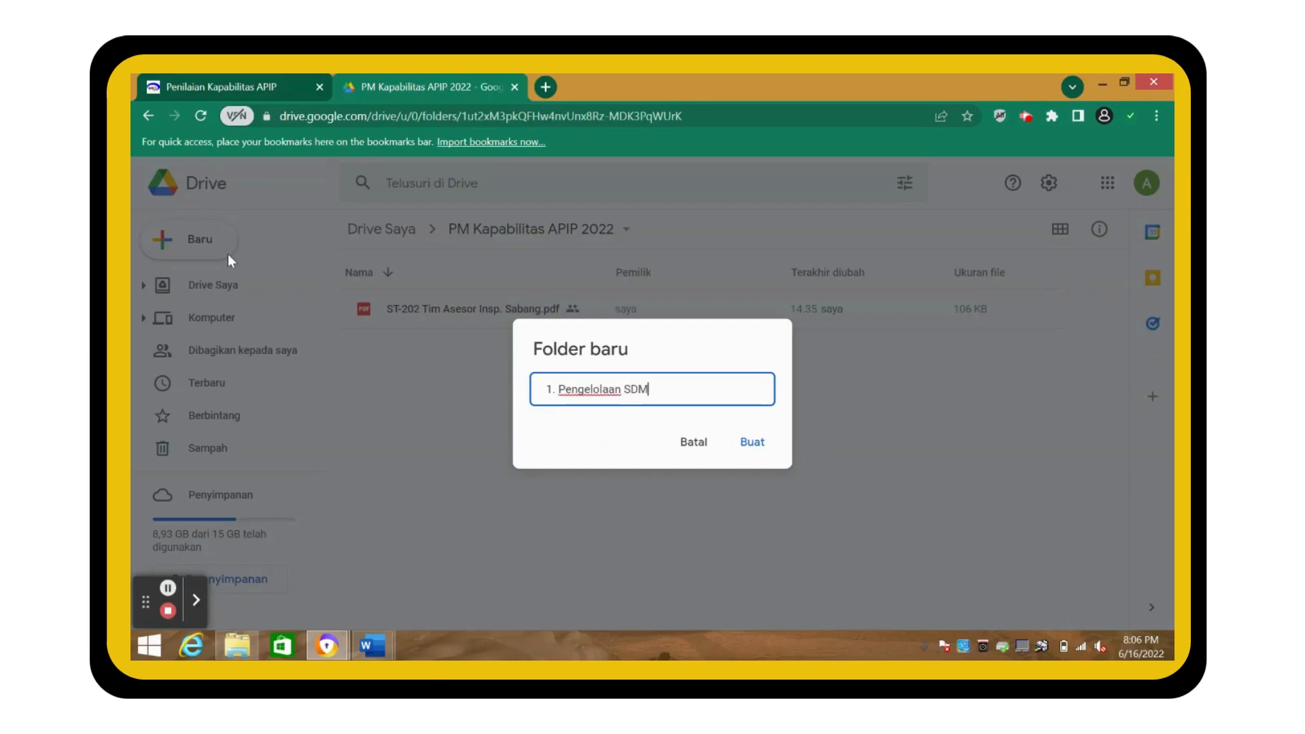
left_click(756, 450)
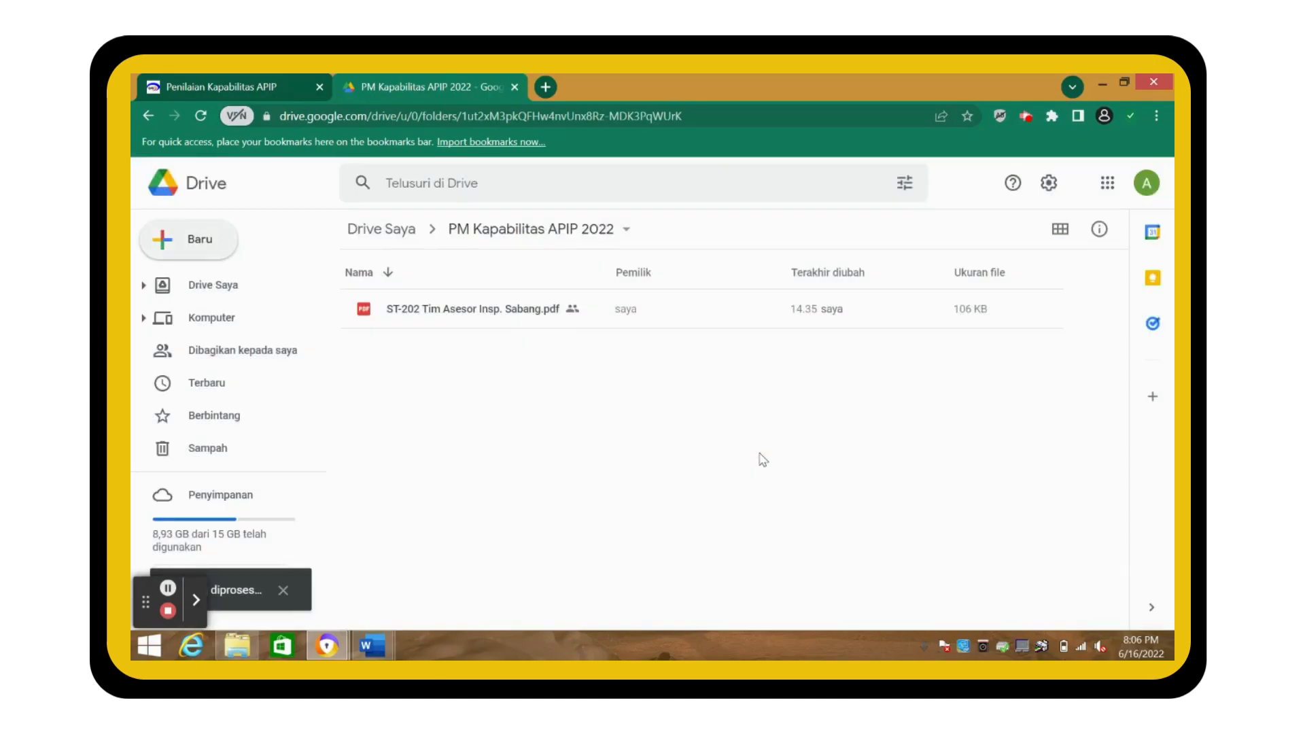
left_click(212, 241)
left_click(227, 257)
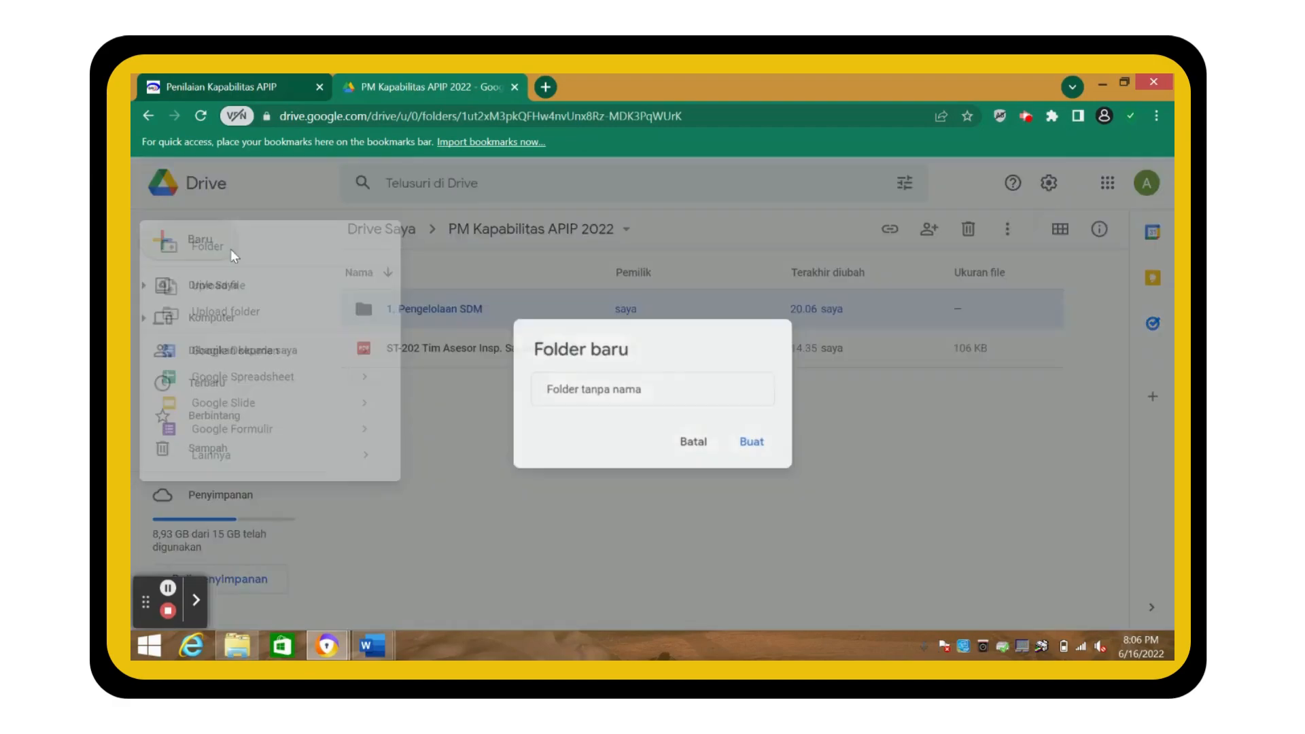
type("2. Praktik ")
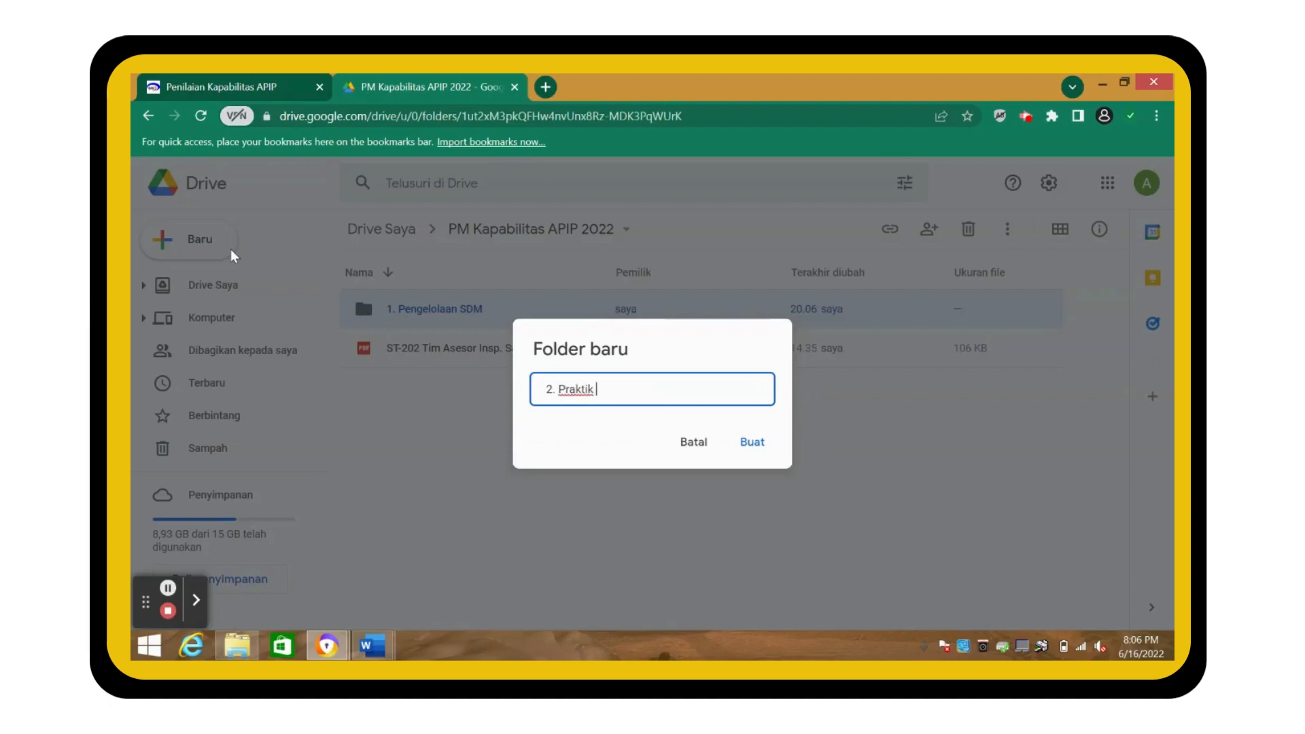
type("Profesional")
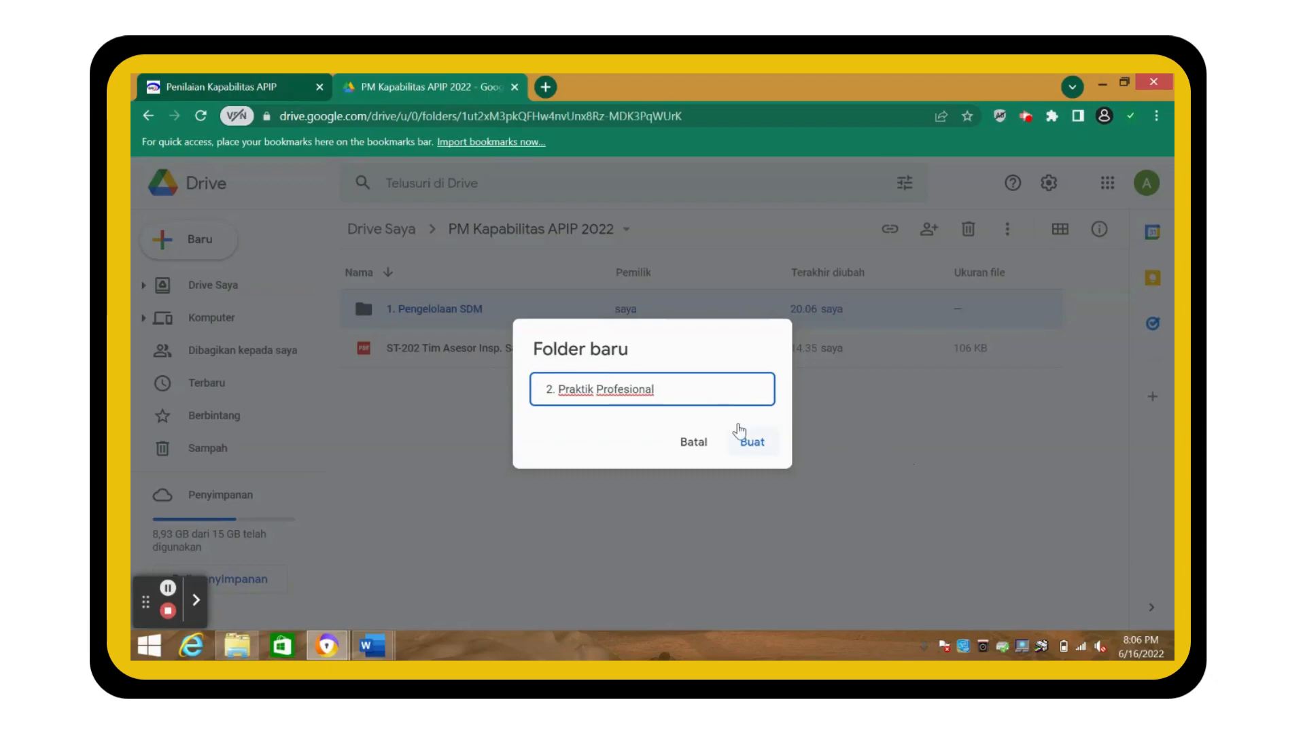
left_click(754, 446)
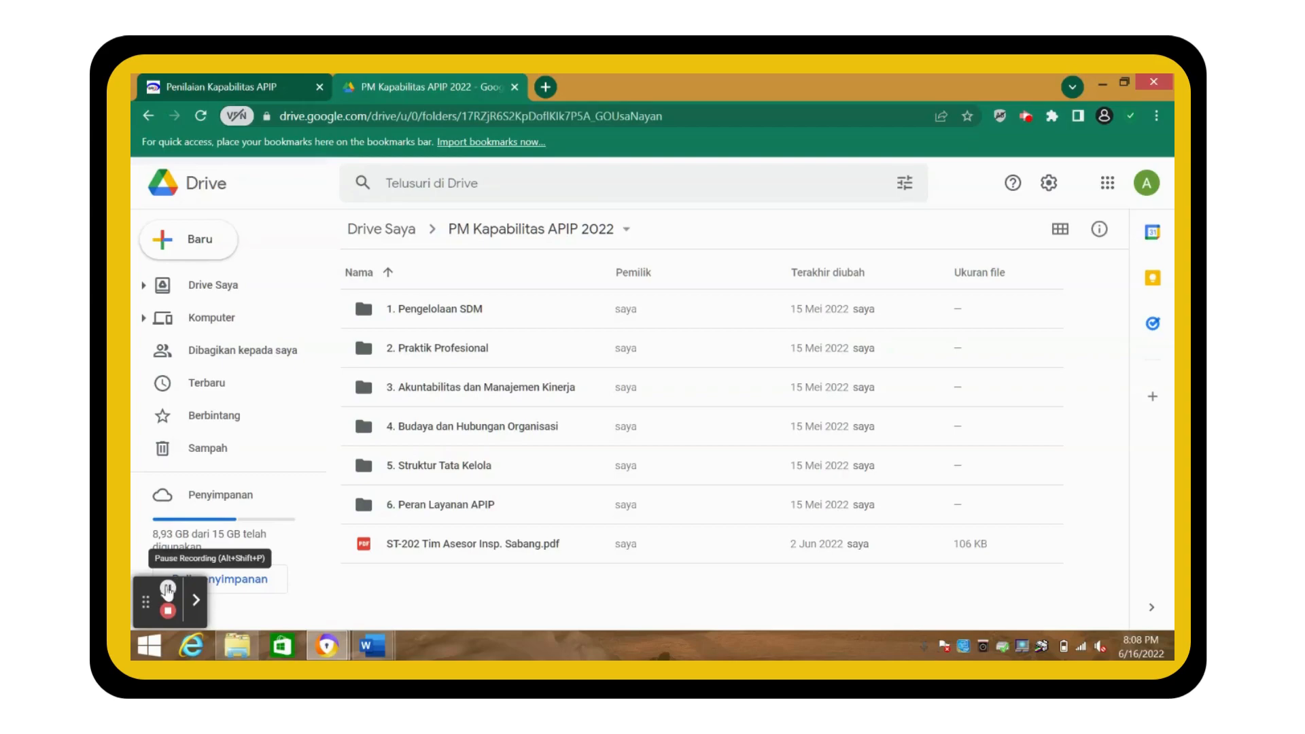
- Inside 1. Pengelolaan SDM, create subfolders '1. Perencanaan SDM APIP' and '2. Pengembangan SDM Profesional APIP'
left_click(168, 587)
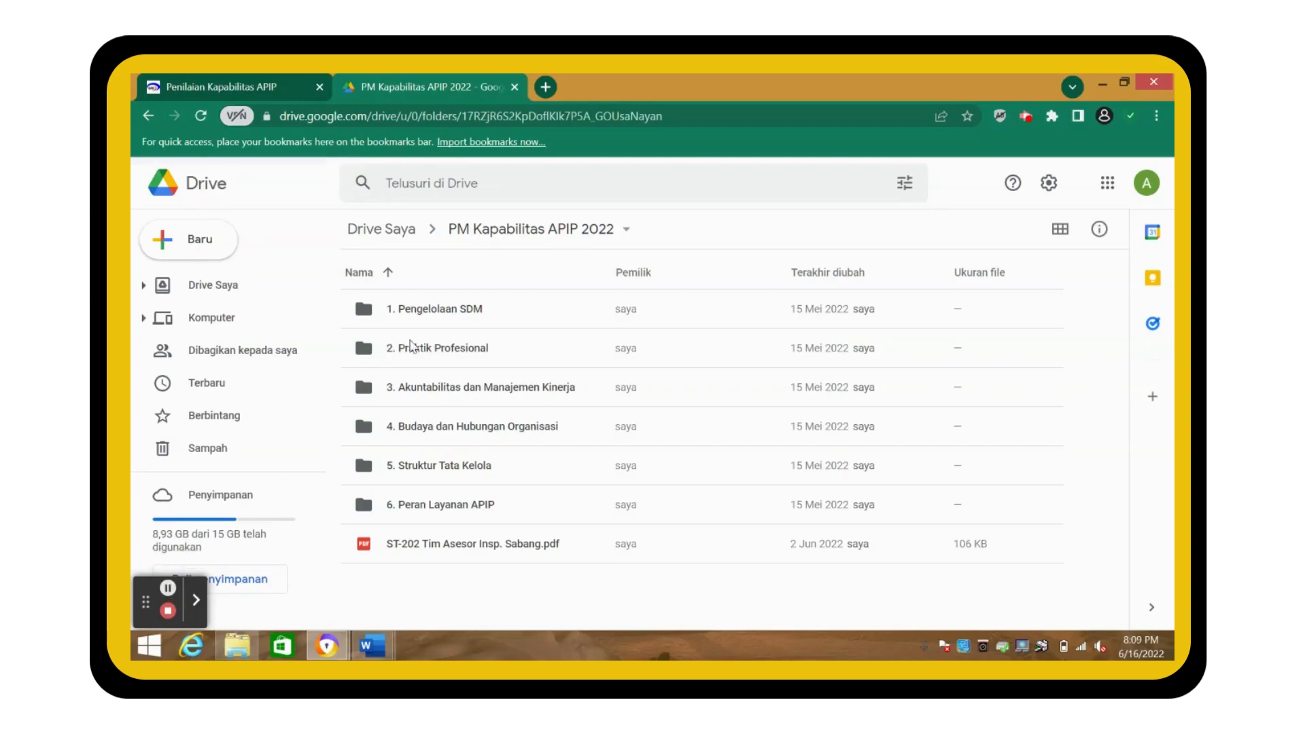
double_click(429, 313)
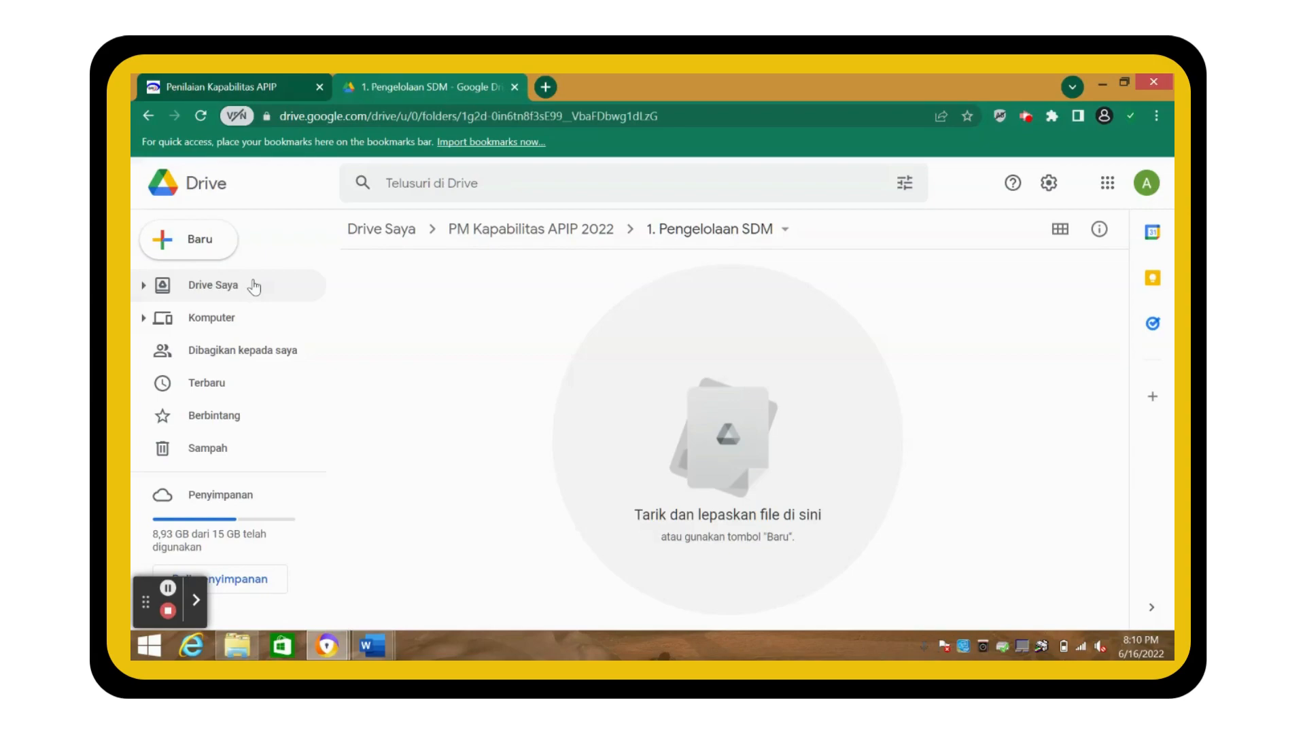
left_click(175, 239)
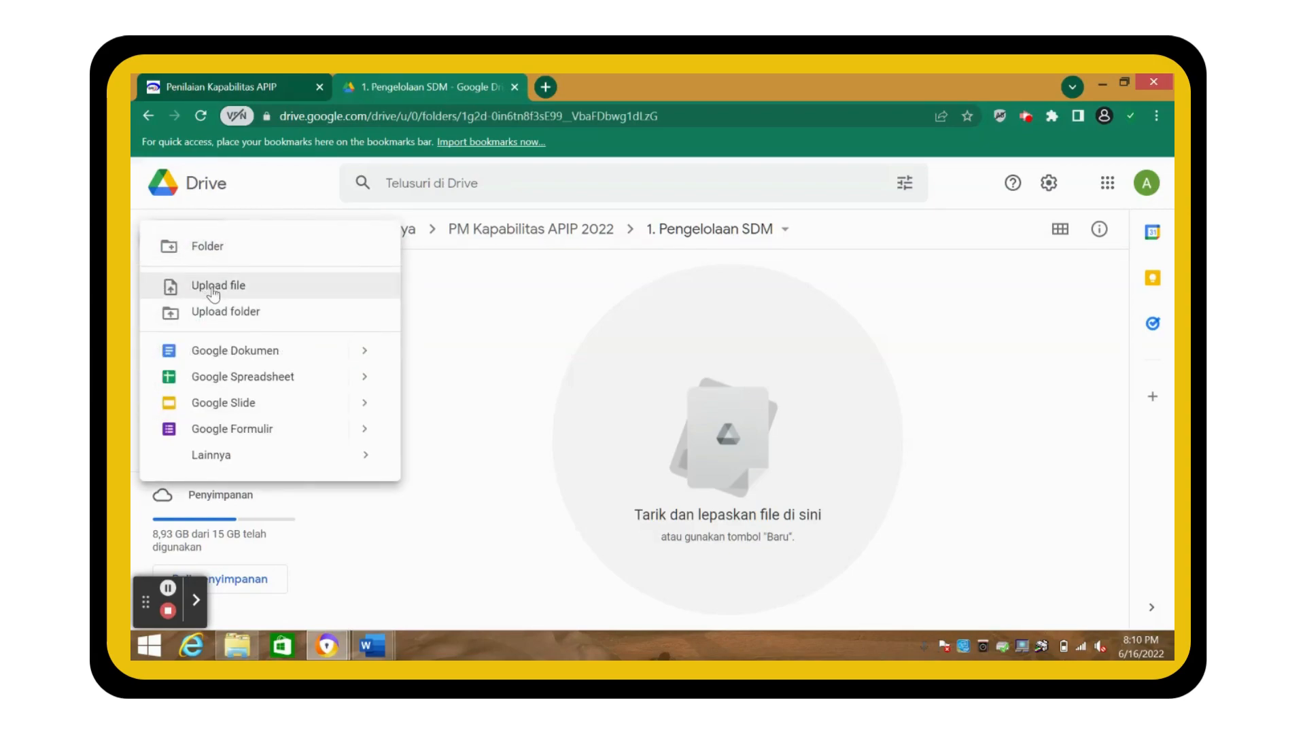
left_click(206, 244)
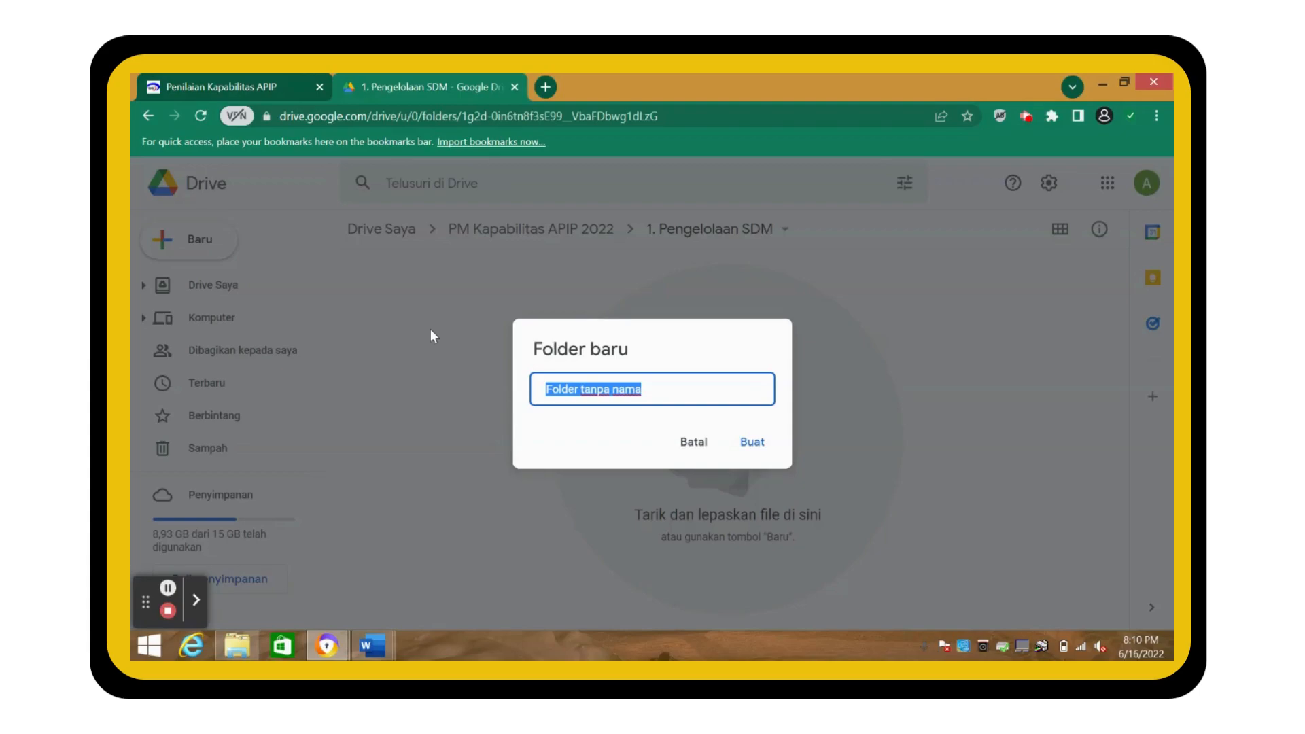
type("4")
key("BackSpace")
type("1")
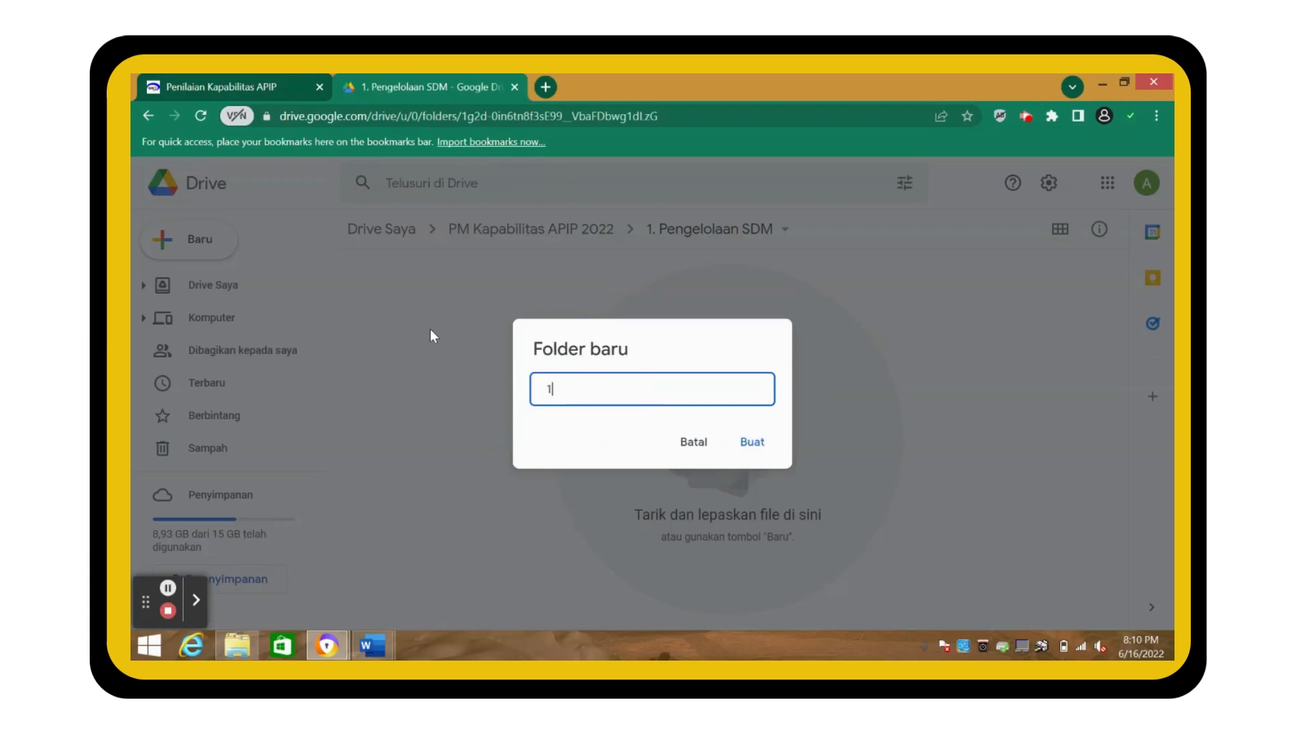
type(". Perencanaan SDM APIP")
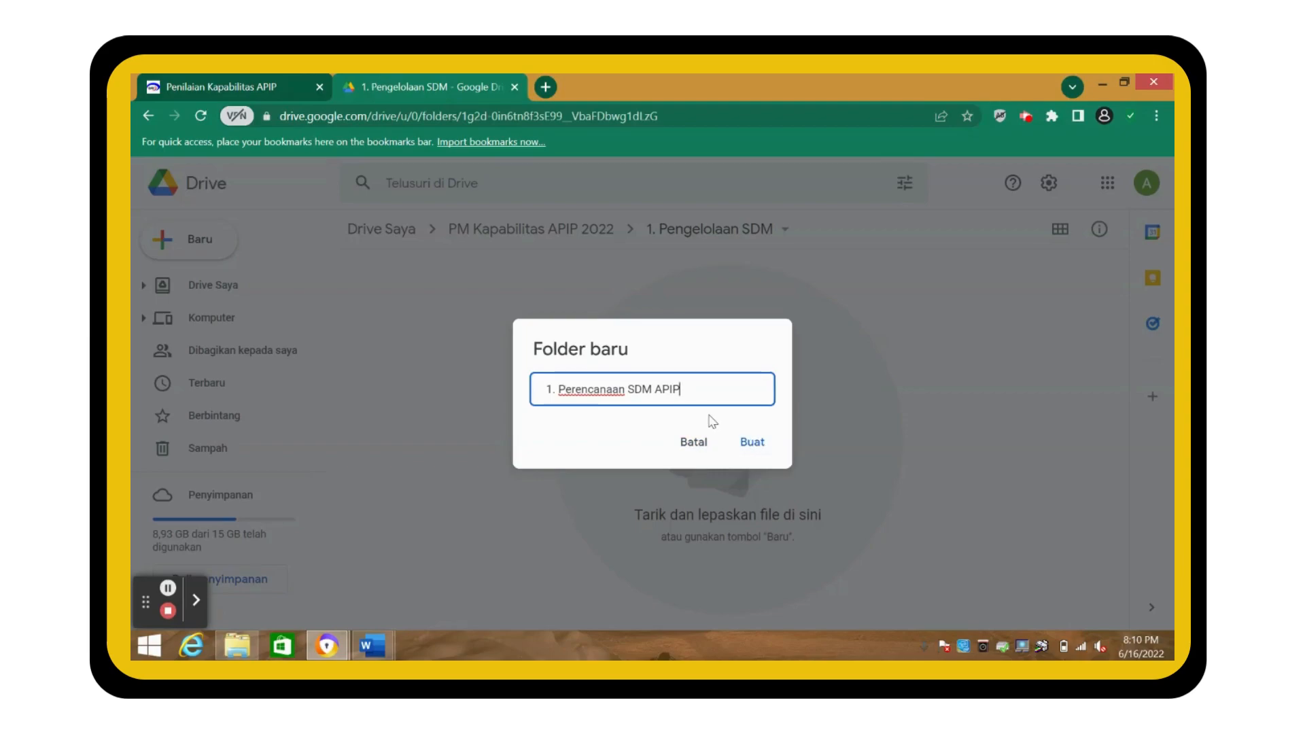
left_click(742, 443)
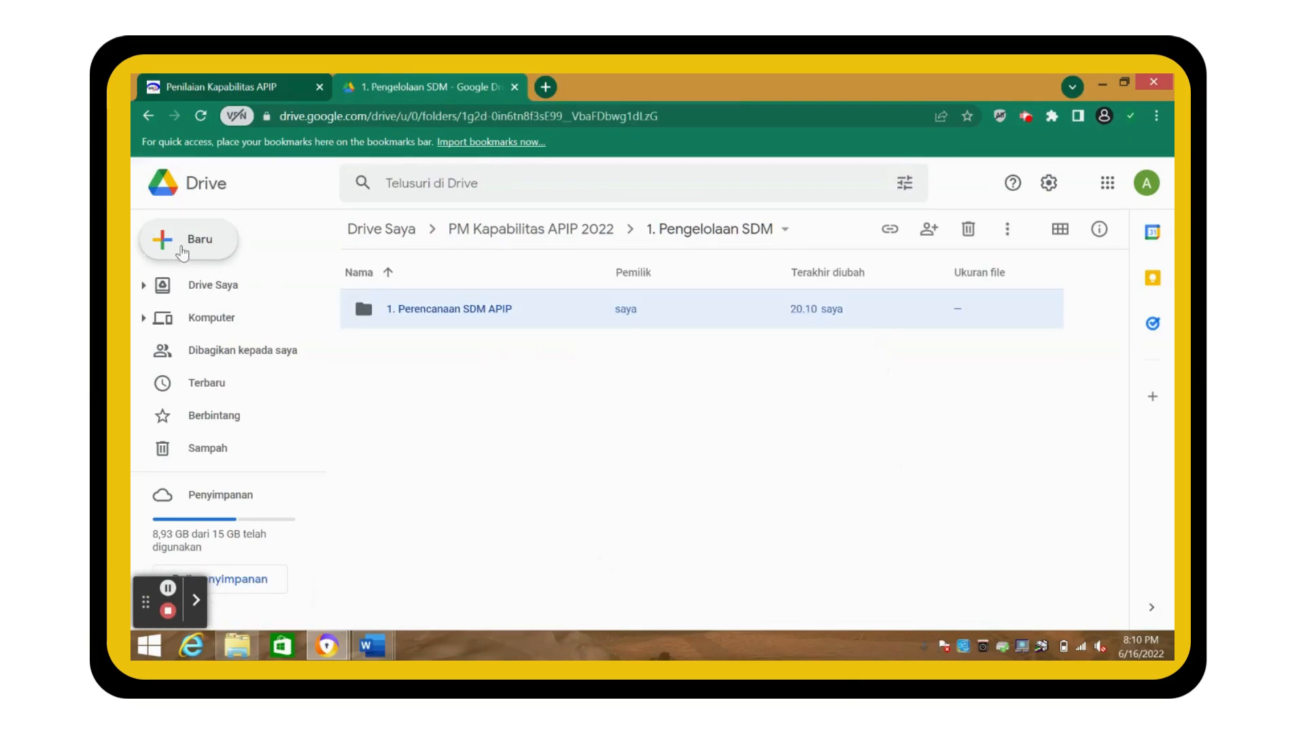
left_click(197, 239)
left_click(214, 247)
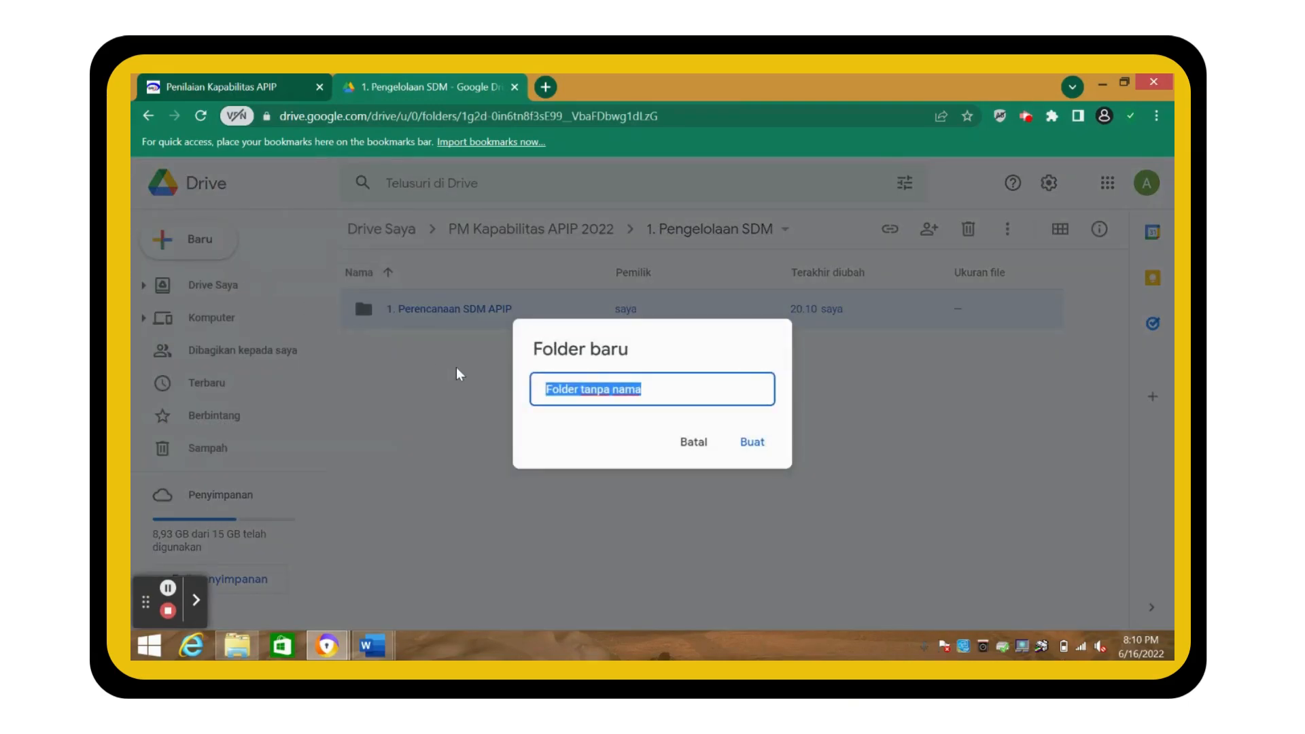
type("2. Pengembangan SDM Pro")
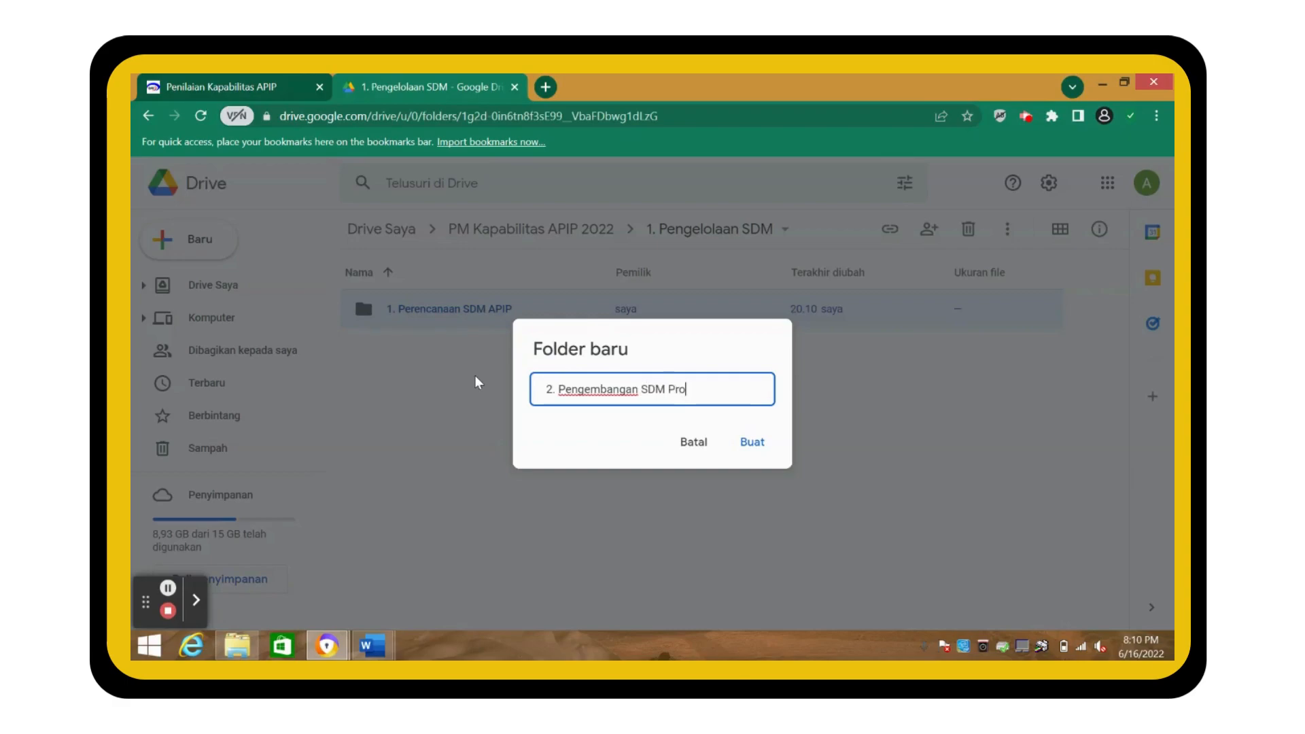
type("fesional APIP")
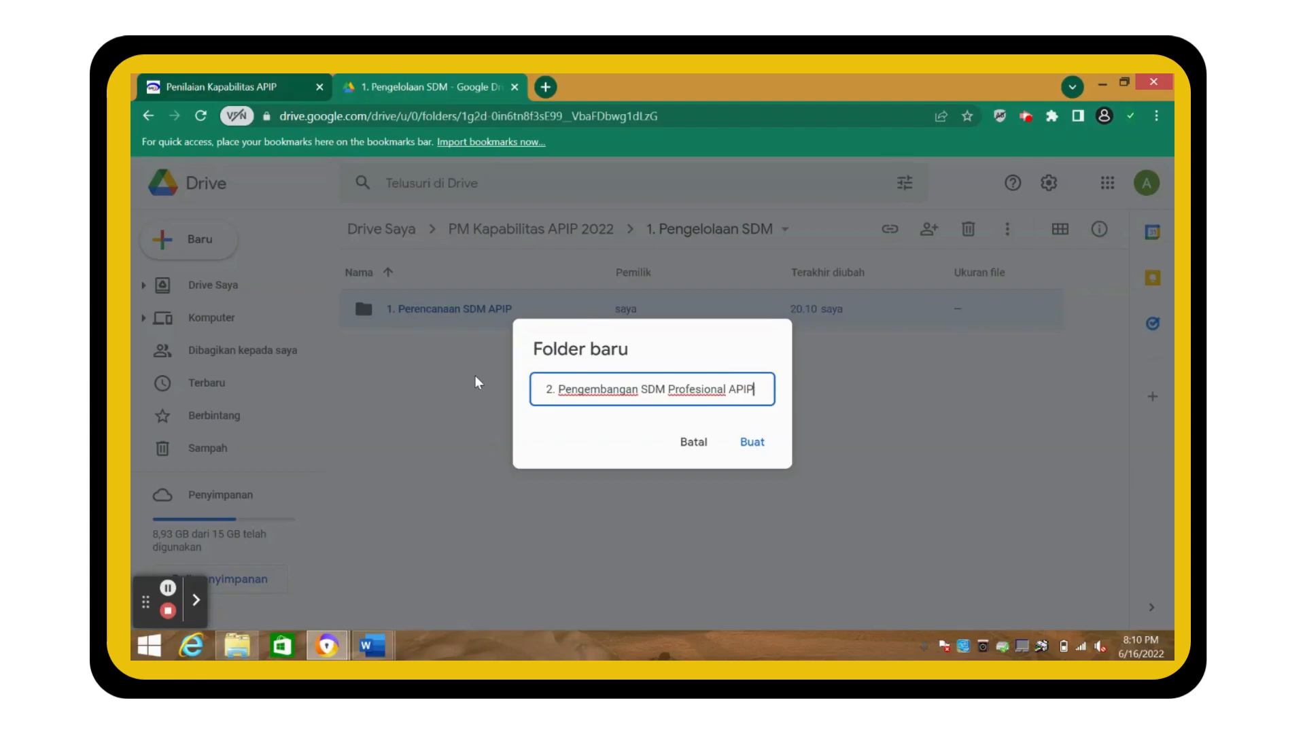
left_click(757, 448)
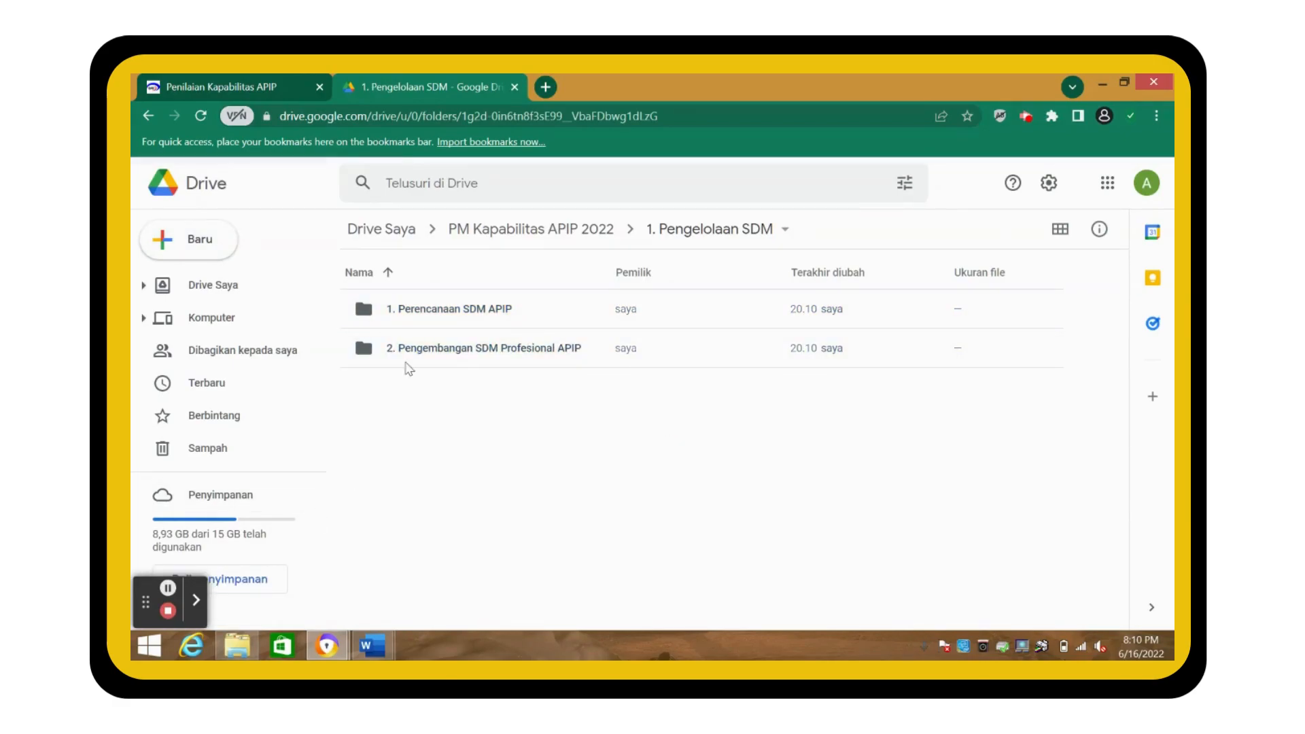
- Open 2. Praktik Profesional and 3. Akuntabilitas dan Manajemen Kinerja, returning to PM Kapabilitas APIP 2022 each time
left_click(574, 234)
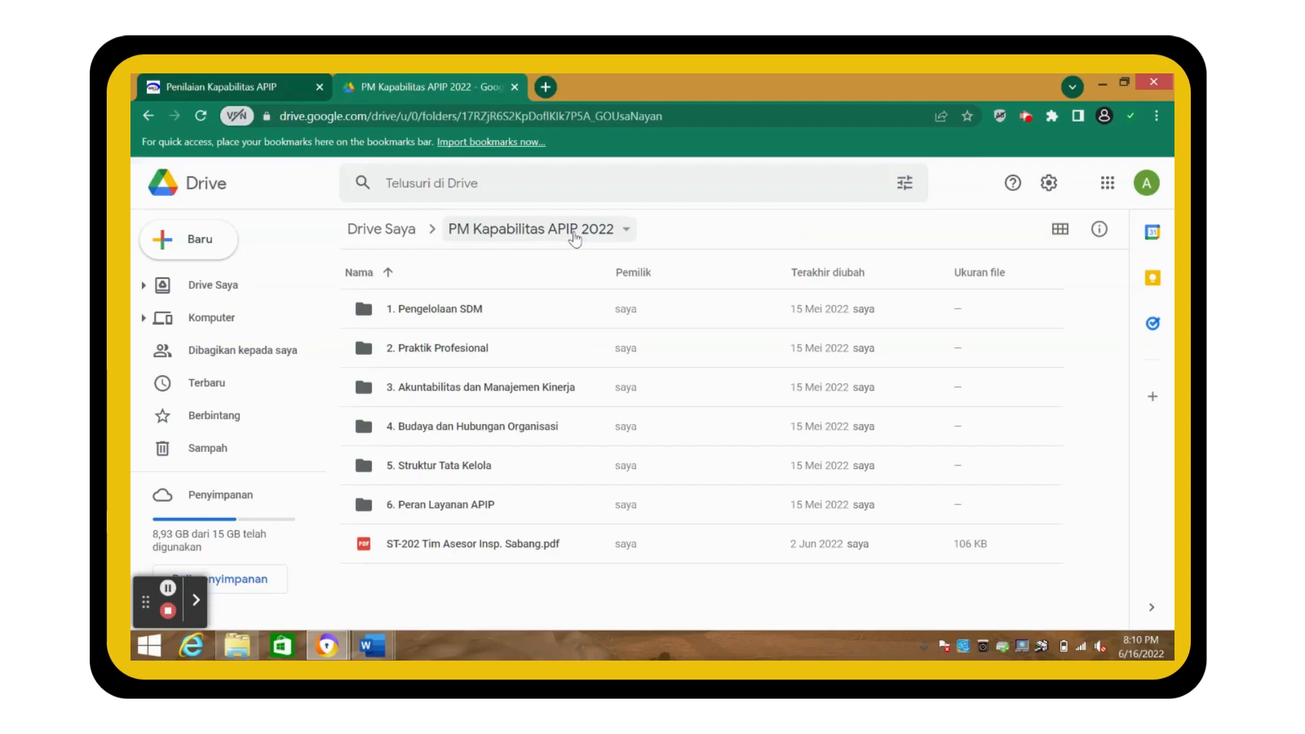
left_click(453, 352)
double_click(454, 353)
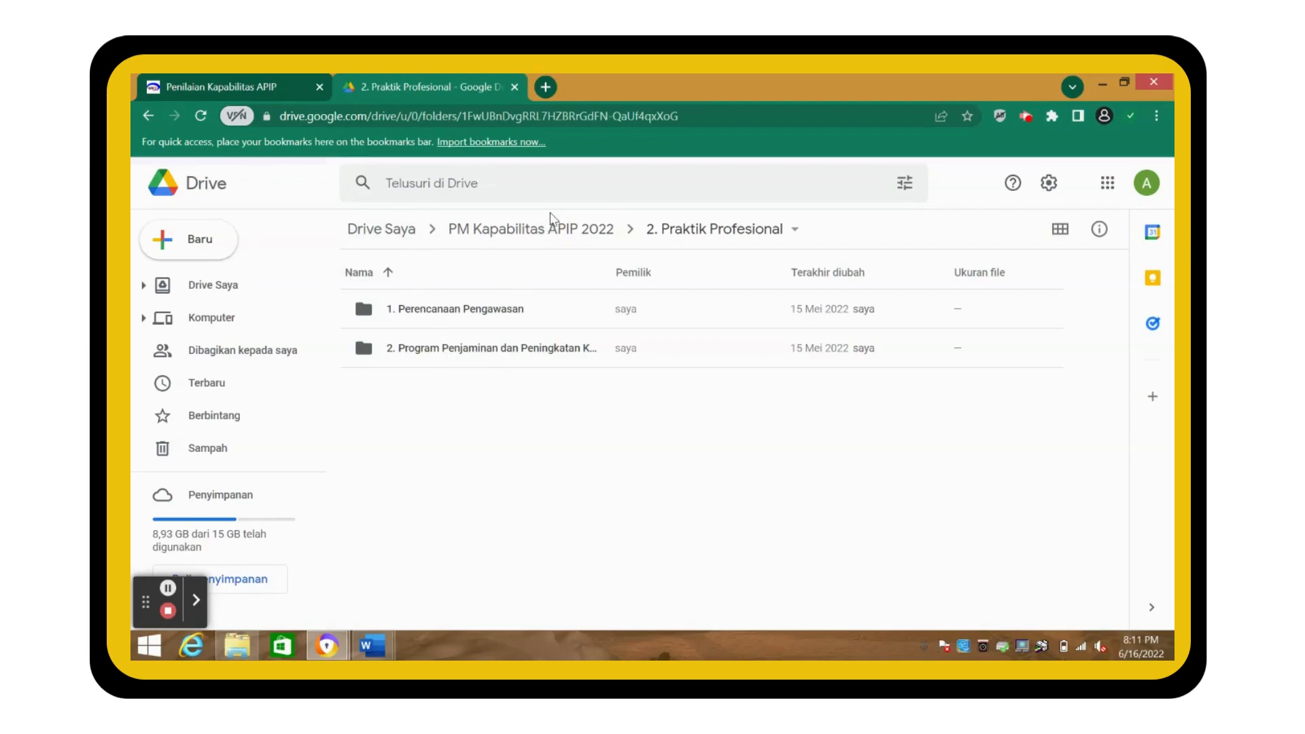
left_click(548, 244)
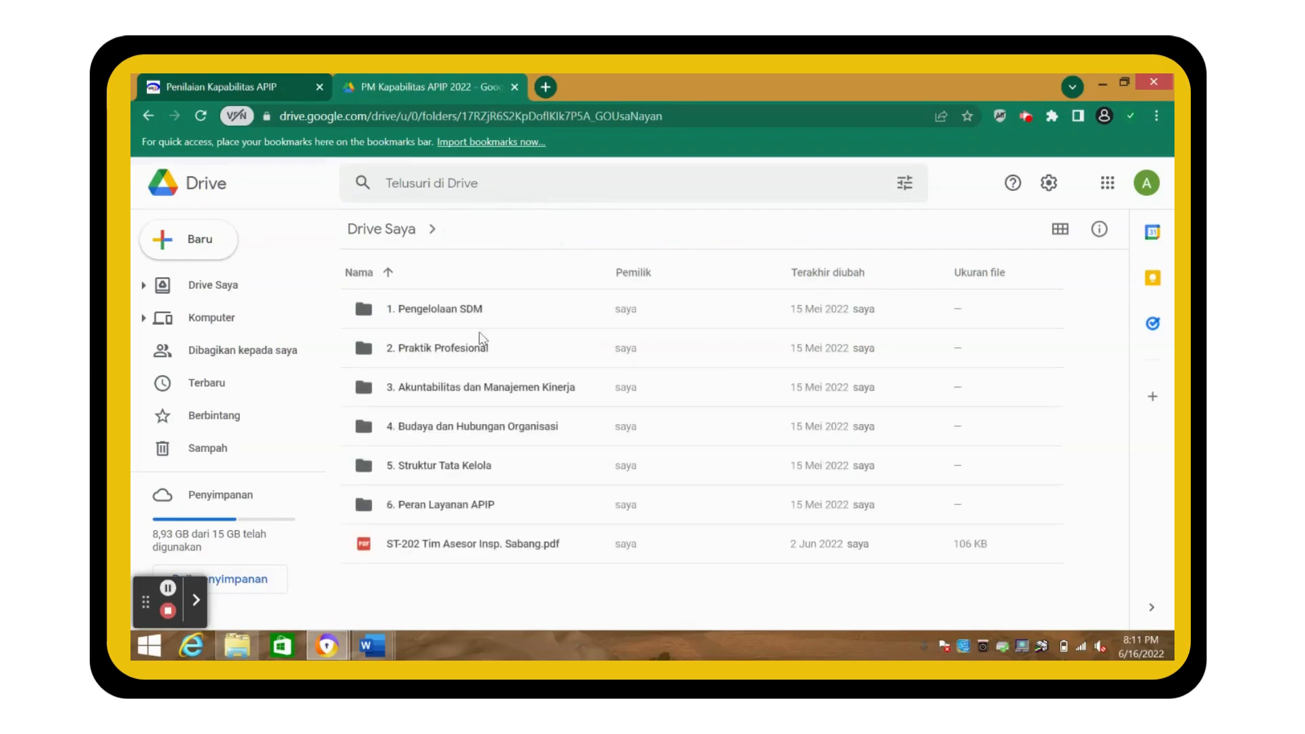
left_click(454, 396)
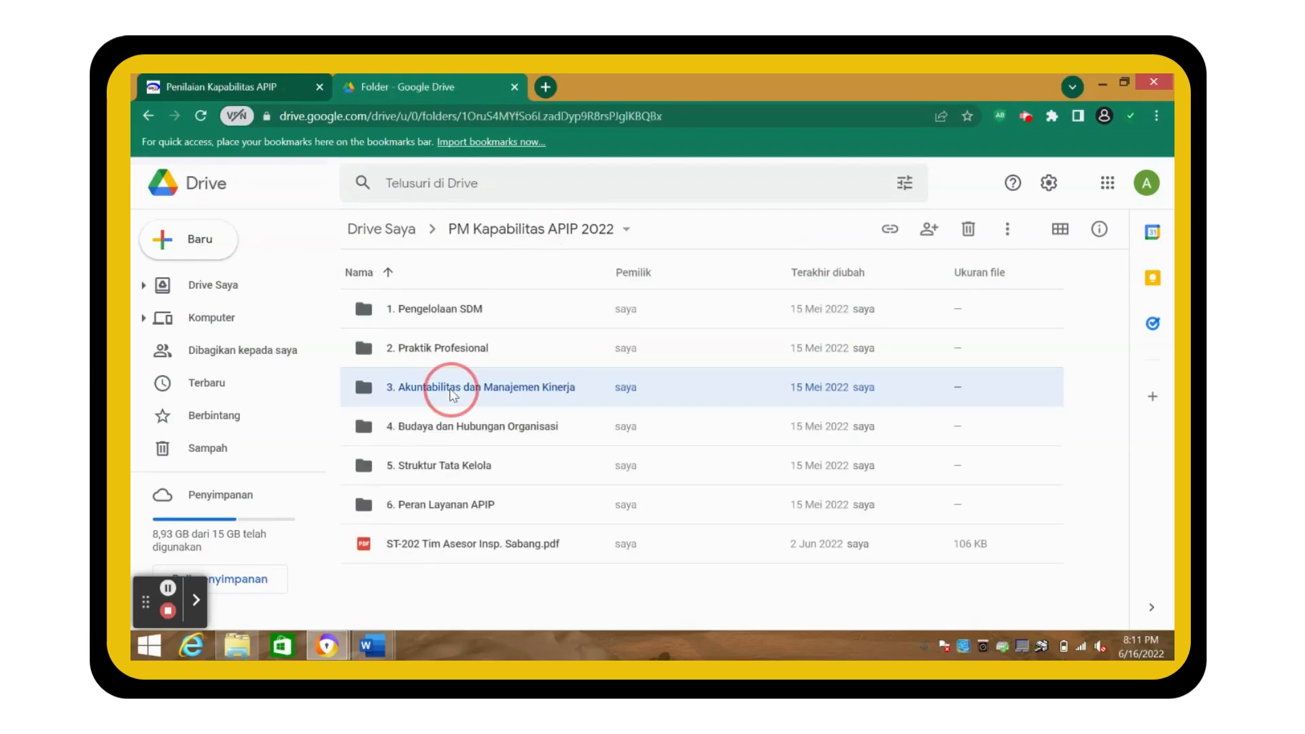
double_click(451, 393)
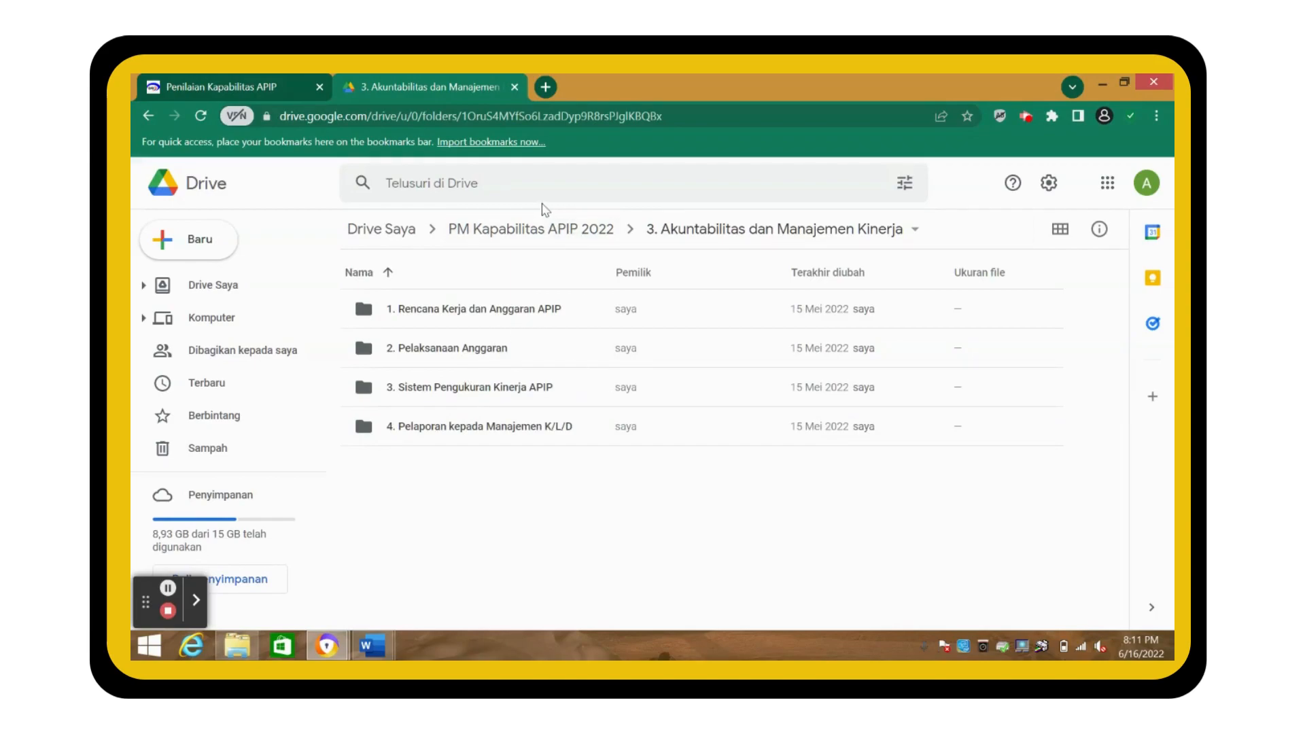
left_click(544, 235)
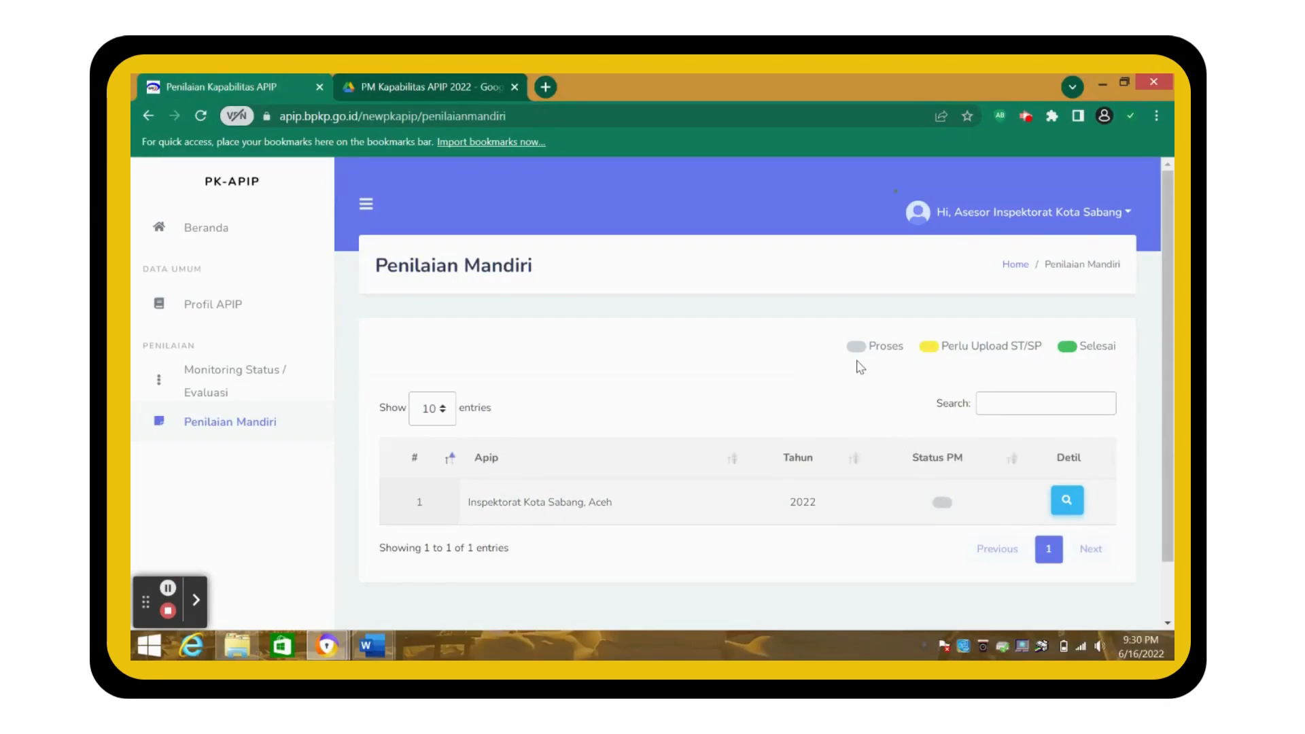
- Open the Inspektorat Kota Sabang 2022 details and its Pengelolaan SDM card
left_click(1065, 503)
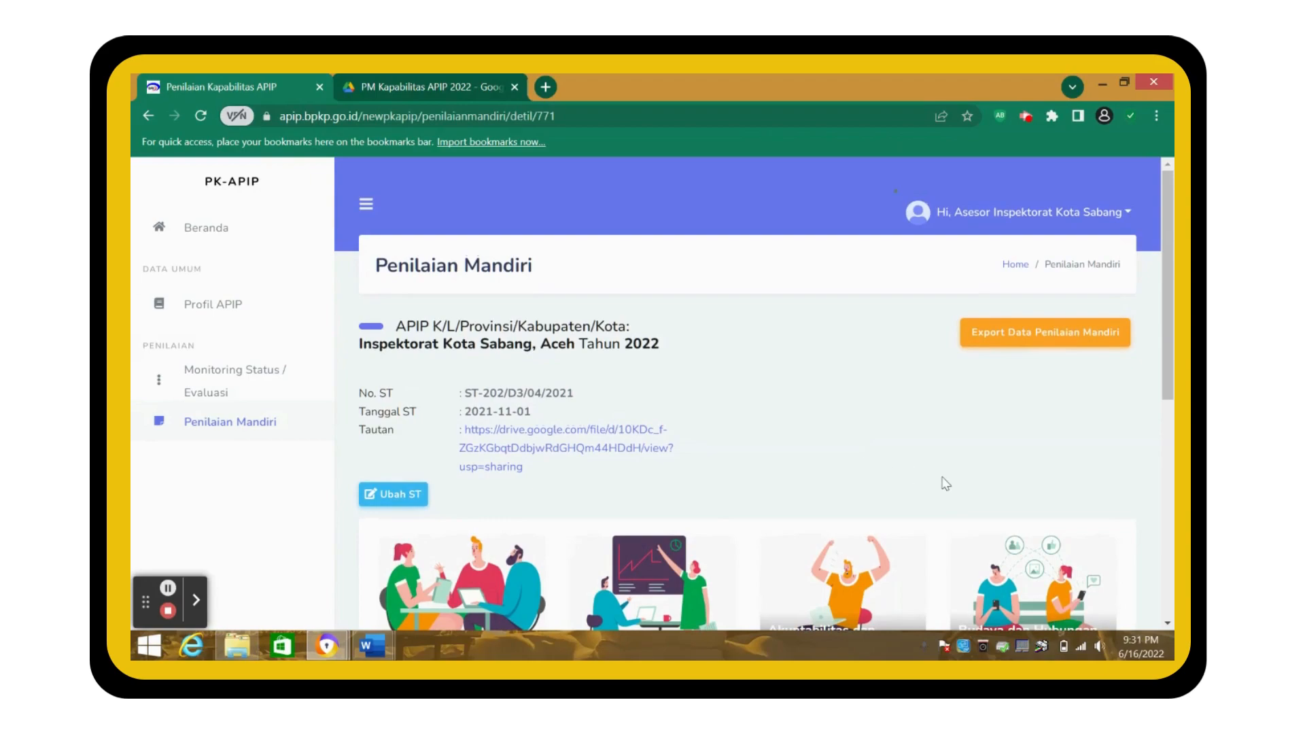
scroll(945, 484, "down", 5)
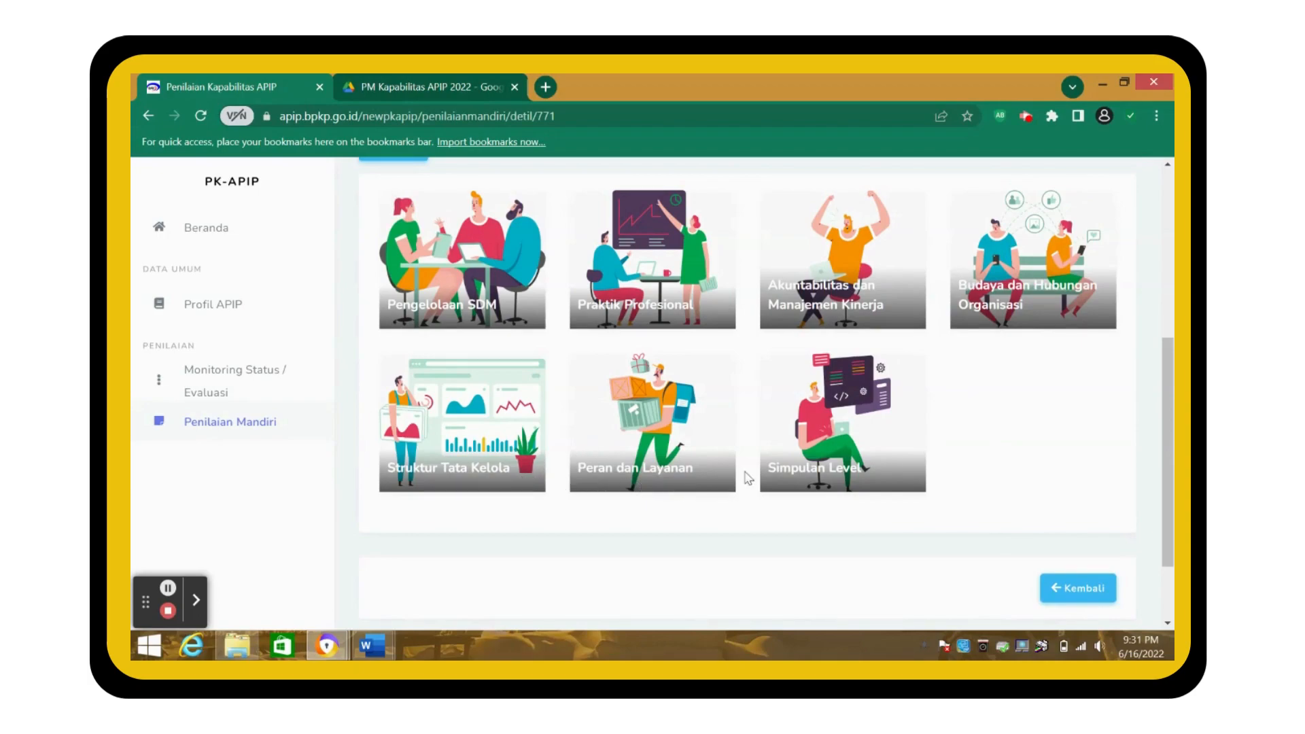
scroll(952, 440, "up", 5)
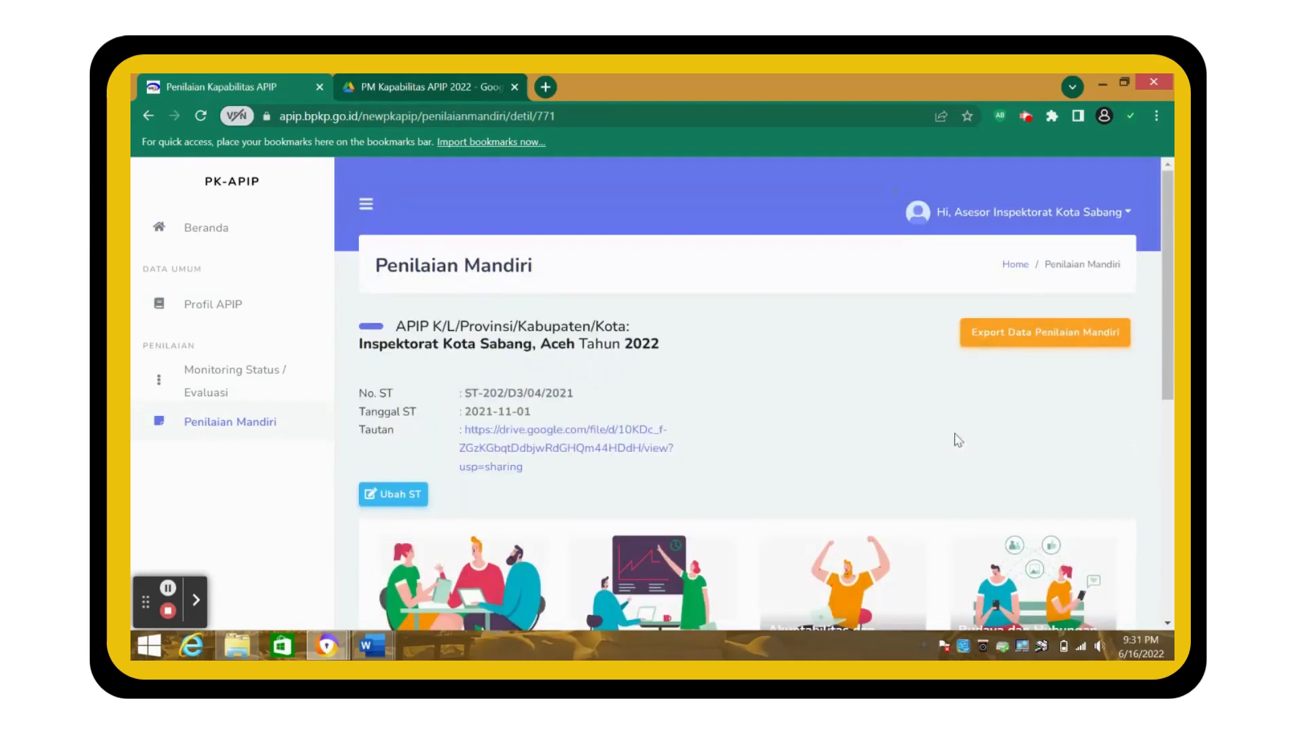
scroll(958, 441, "down", 2)
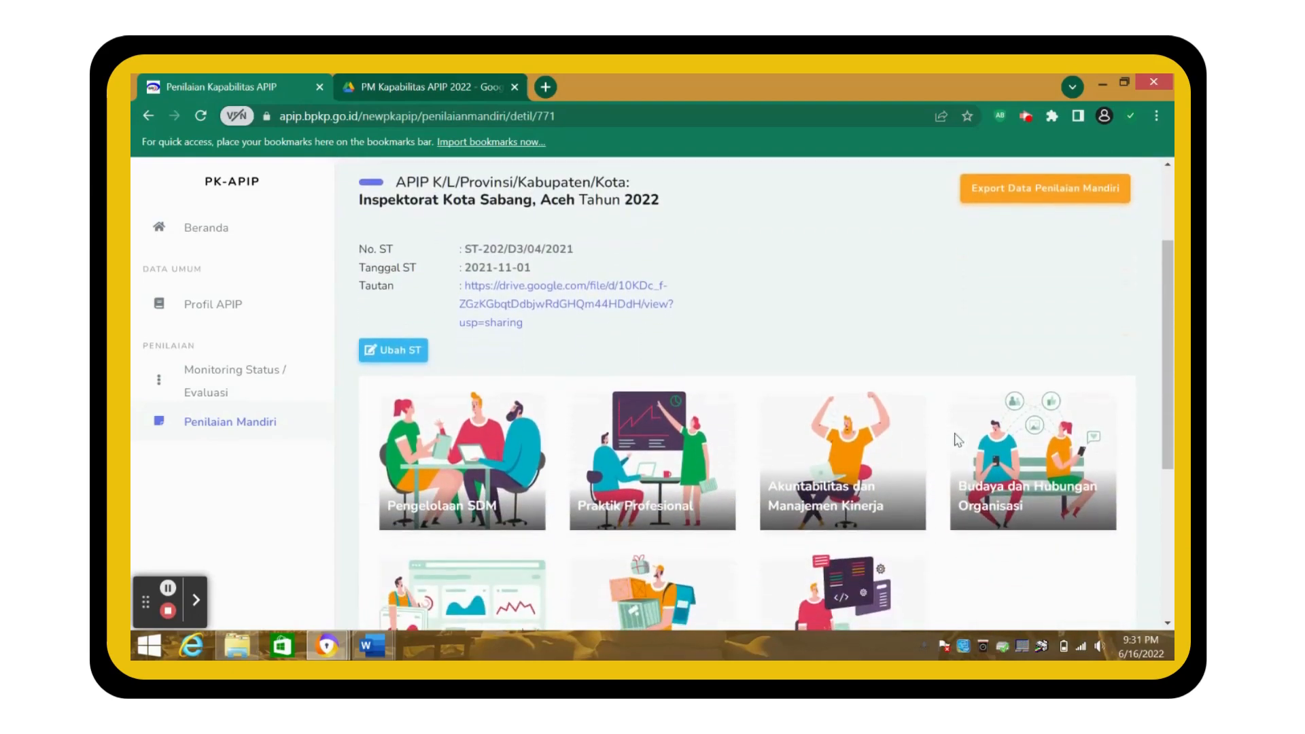
left_click(478, 505)
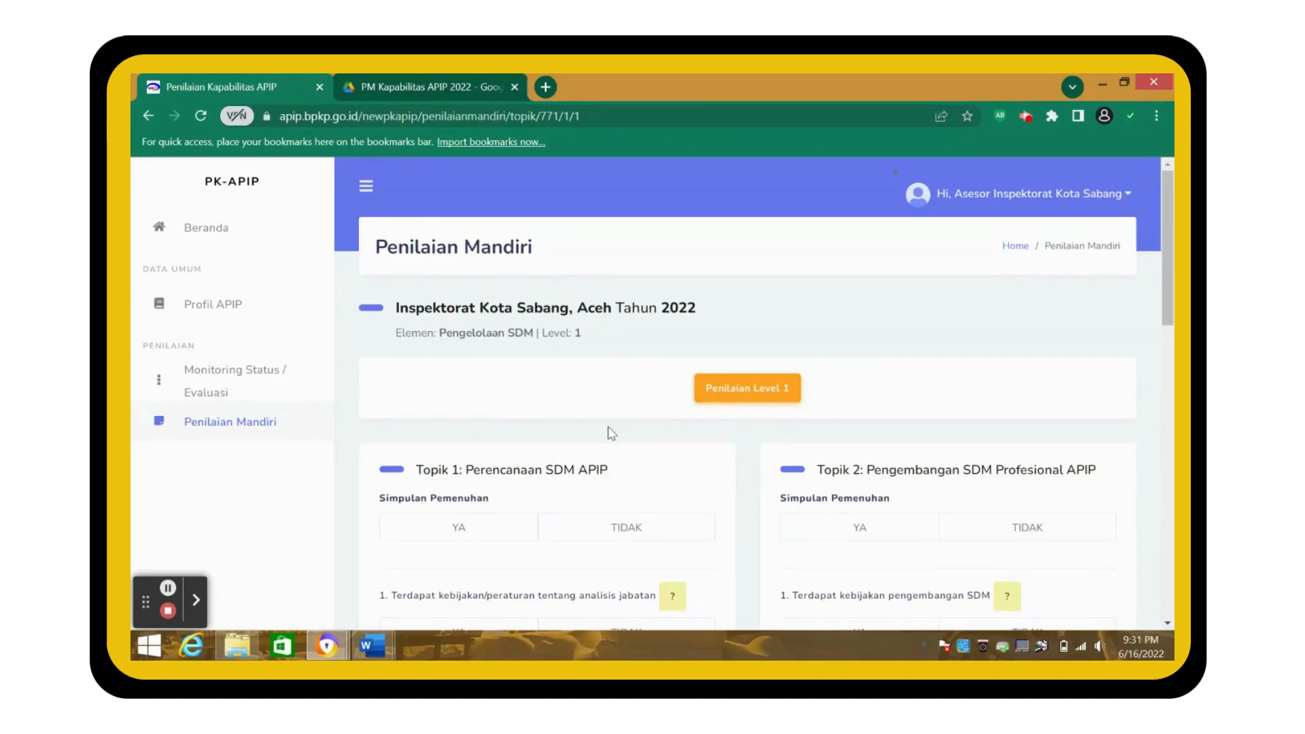
scroll(611, 433, "down", 2)
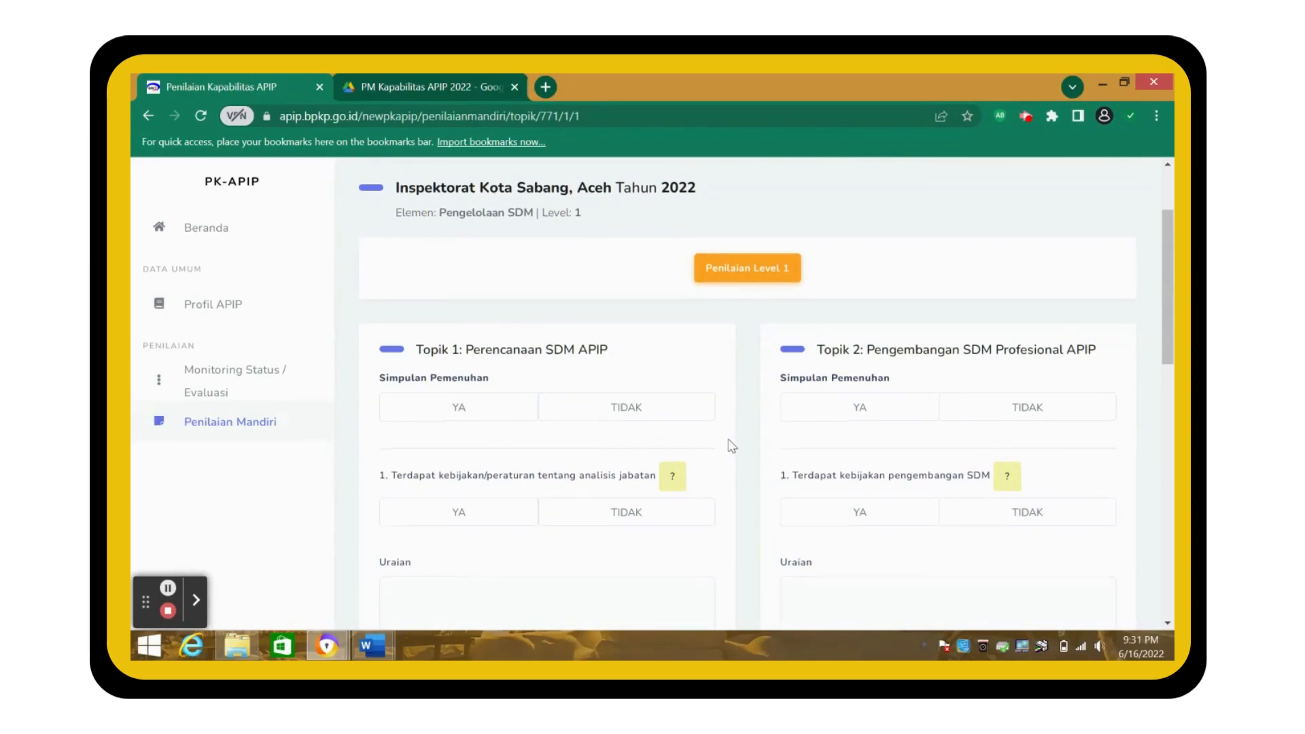
scroll(731, 446, "down", 1)
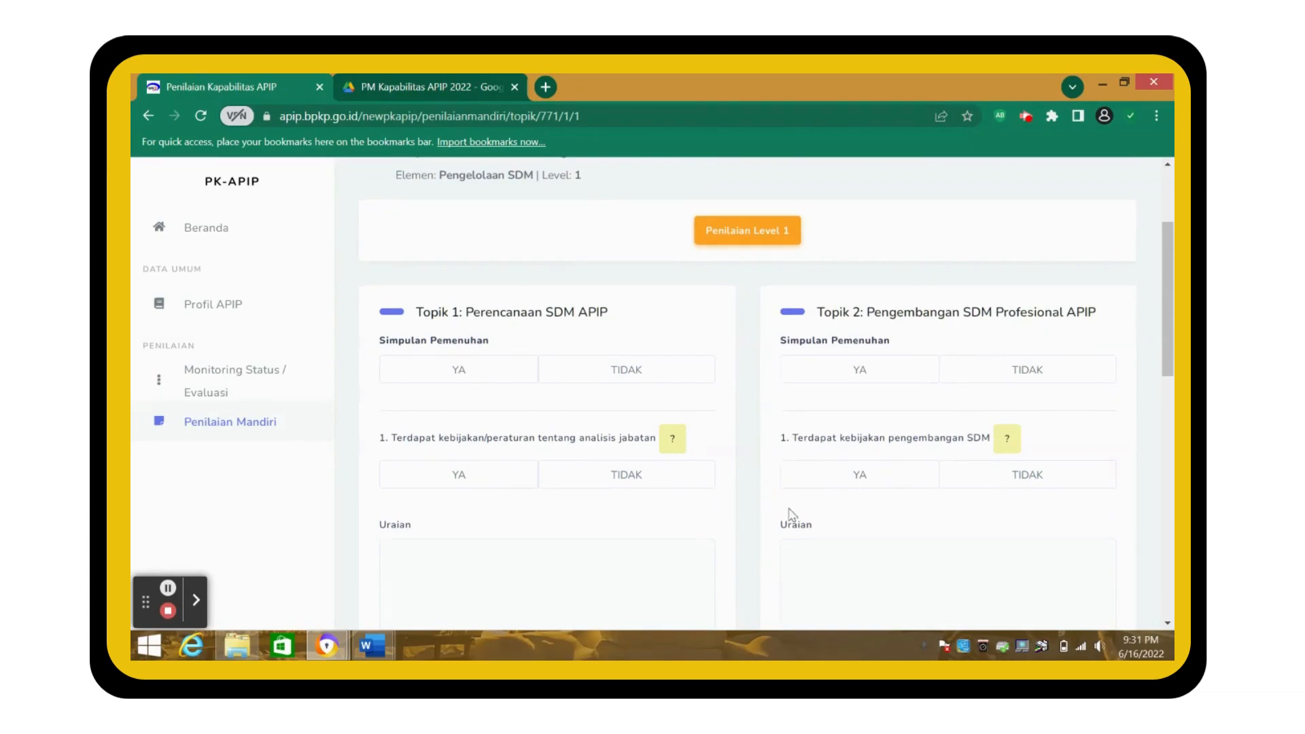
scroll(693, 535, "down", 5)
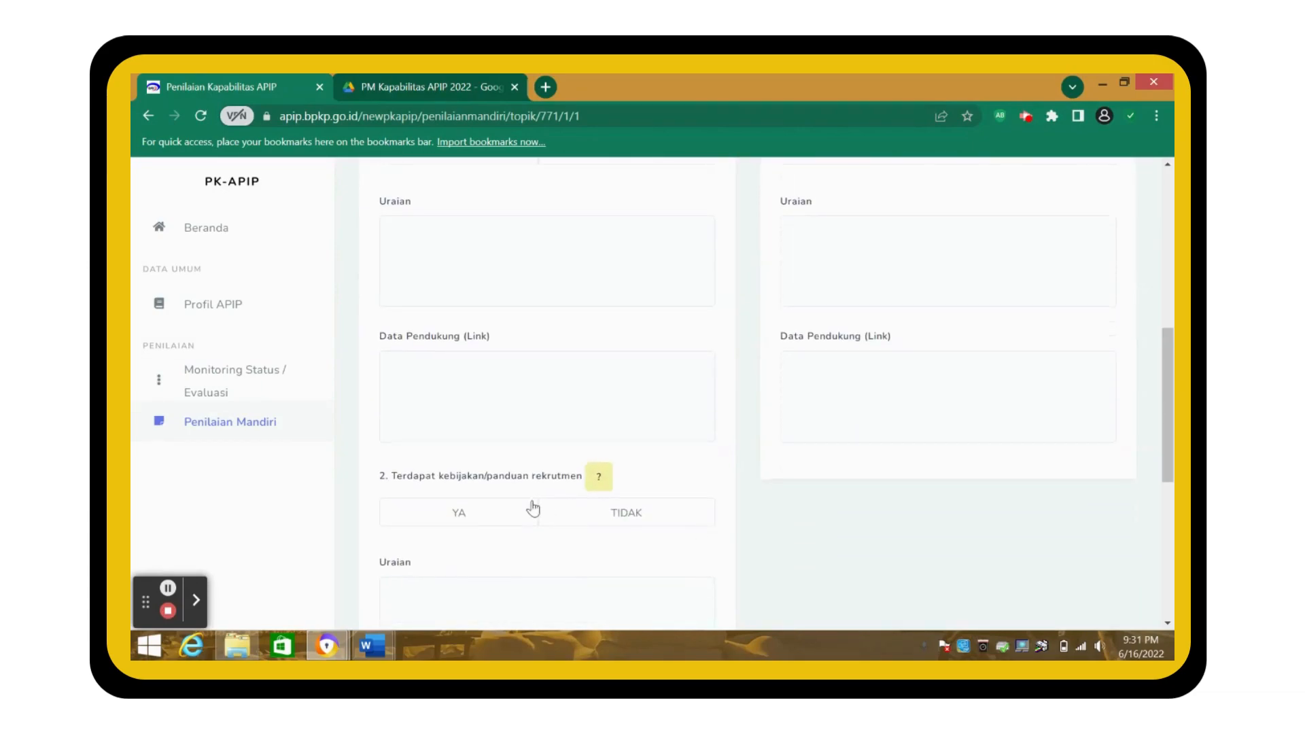
scroll(717, 466, "up", 5)
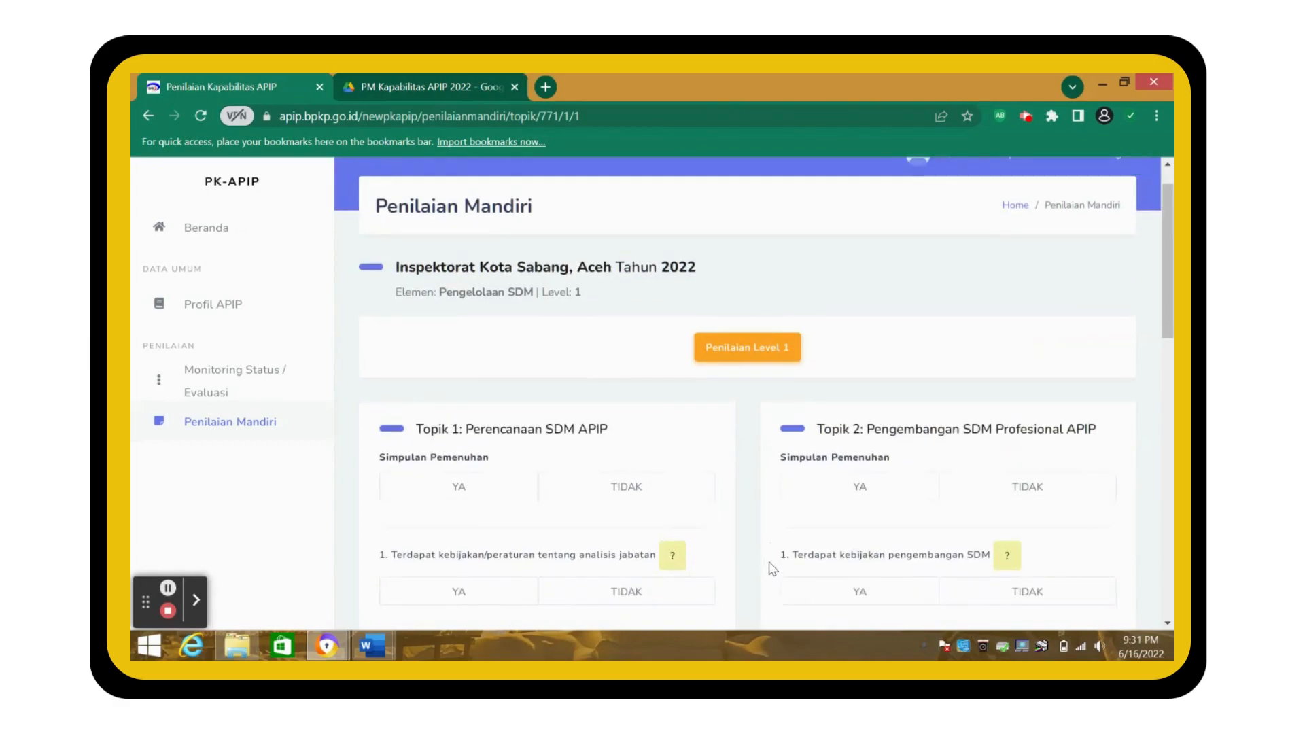
scroll(706, 531, "down", 3)
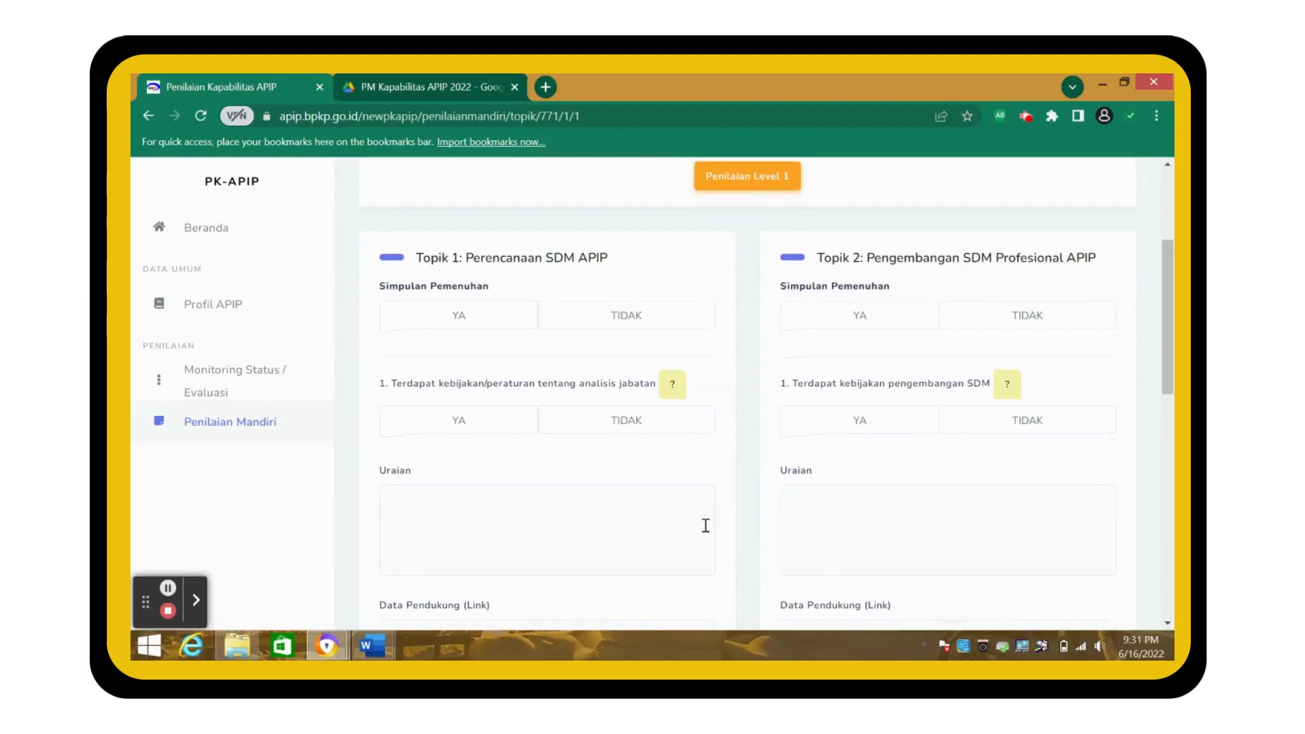
scroll(706, 531, "down", 1)
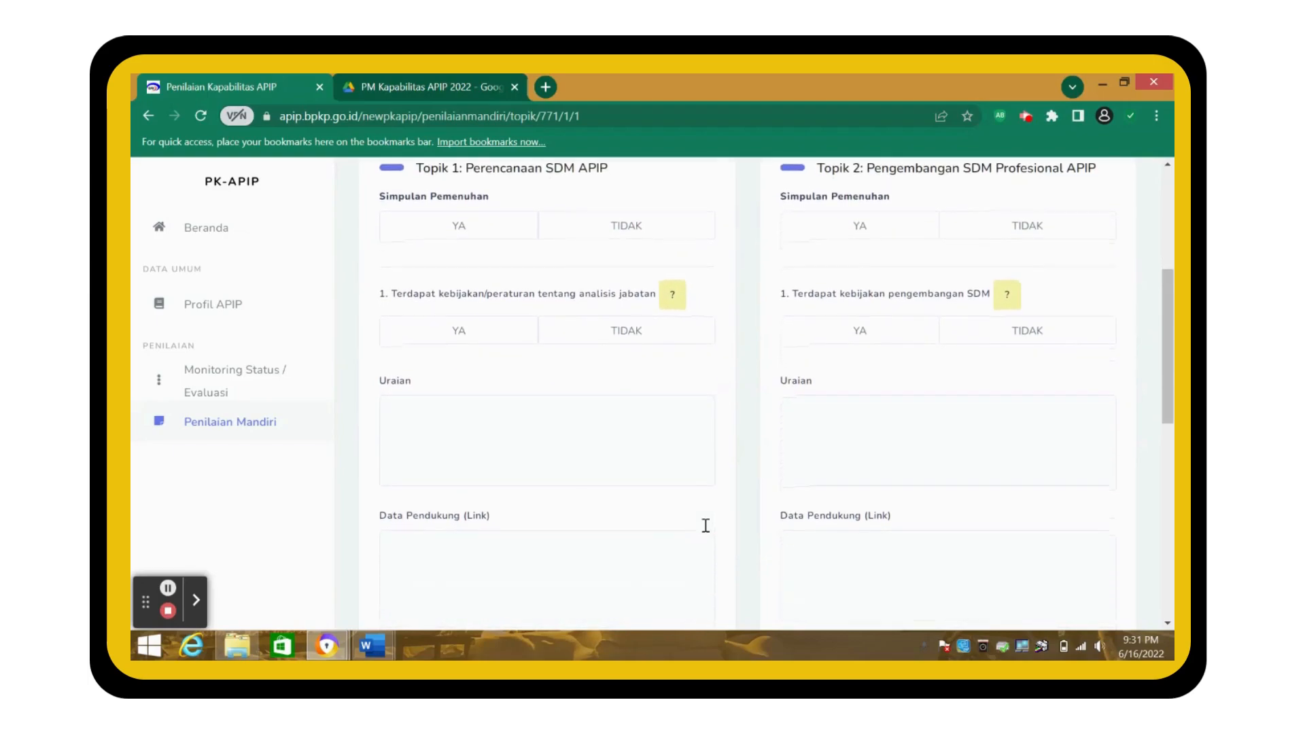
- Read and close the guidance for item 1's job-analysis policy question
left_click(672, 292)
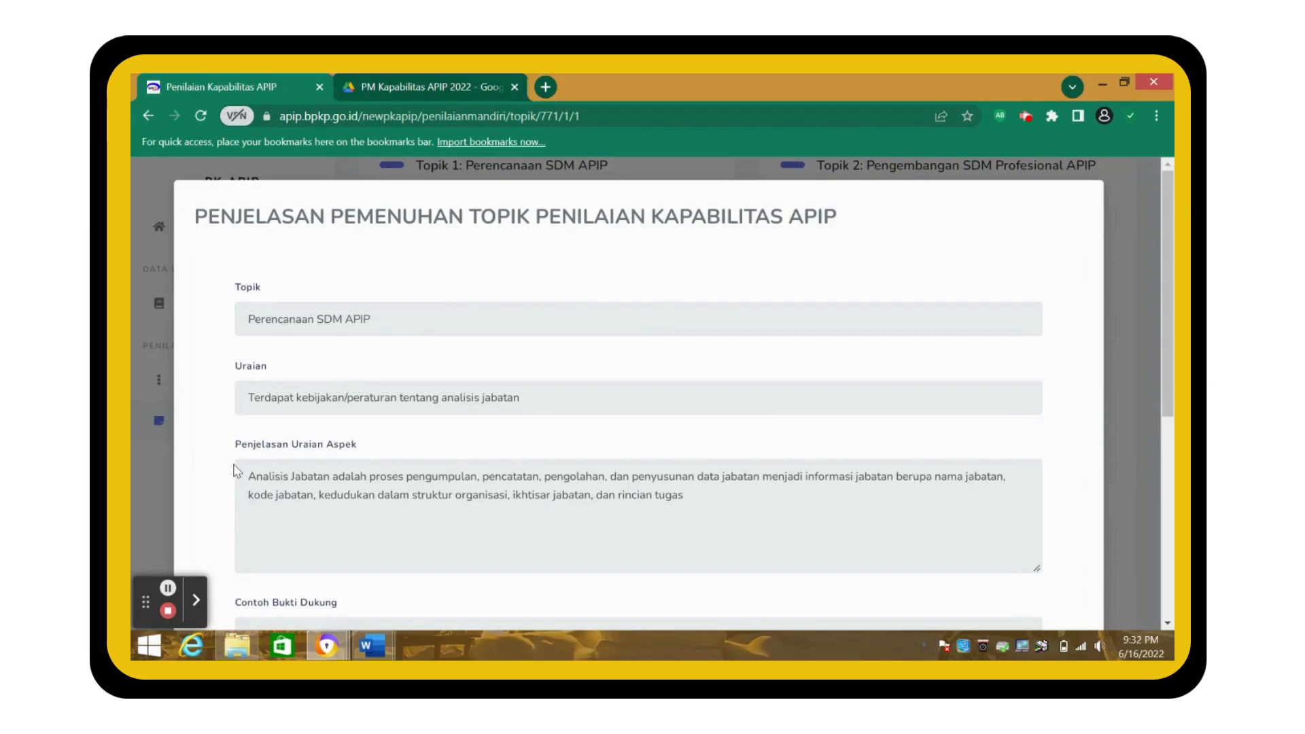
scroll(235, 467, "down", 4)
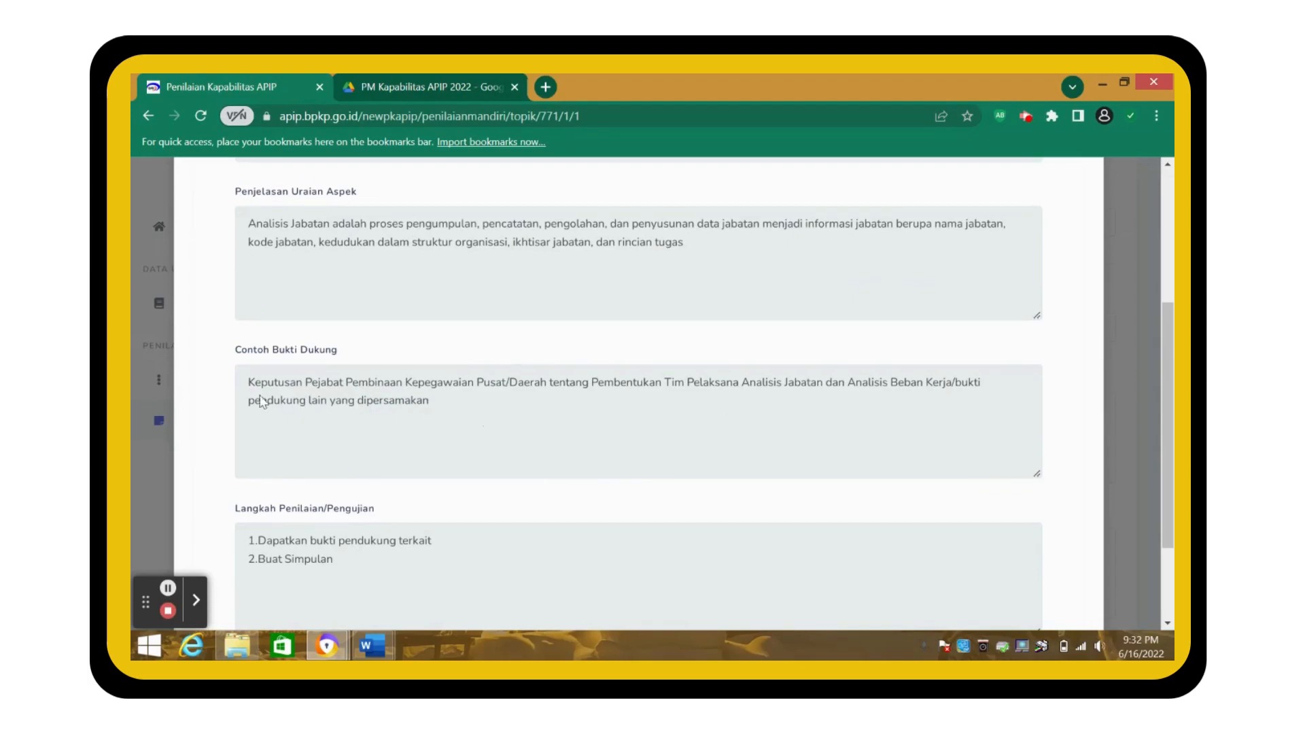
left_click(155, 404)
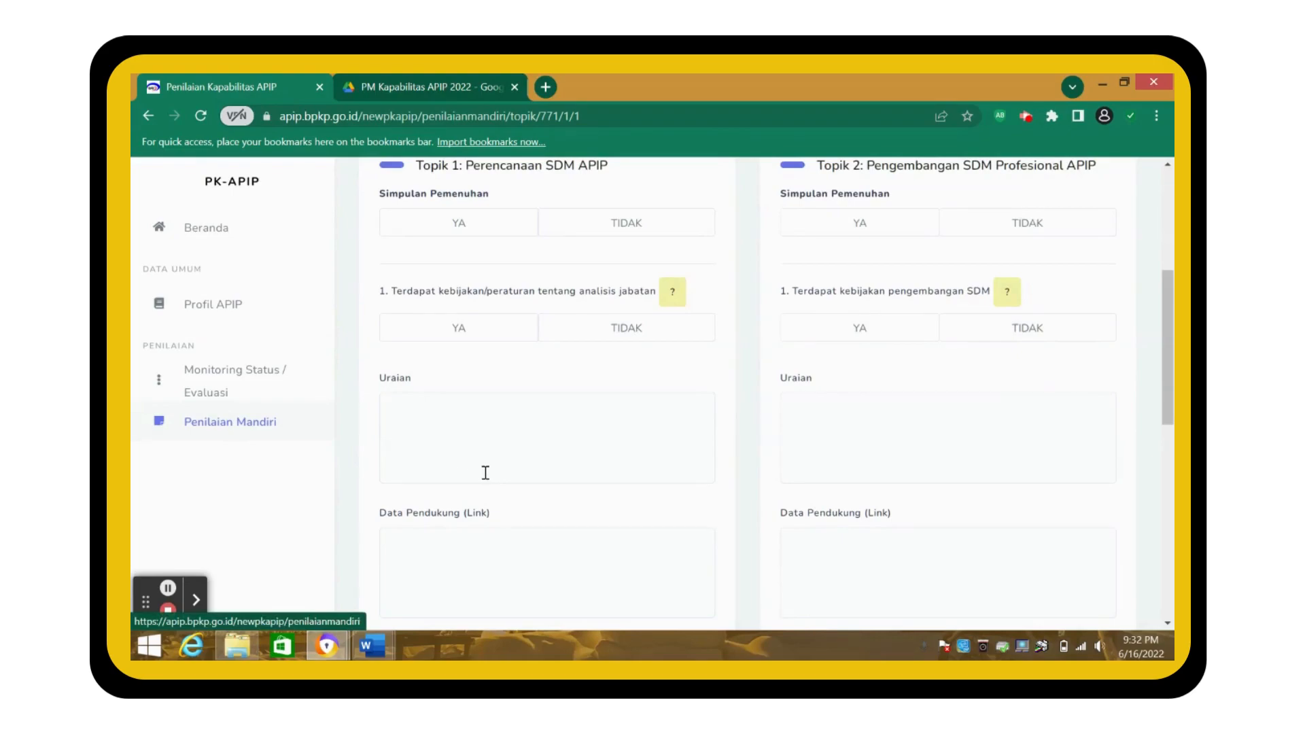
- Select item 1's Data Pendukung field and bring up the PM Kapabilitas APIP 2022 Drive folder
left_click(445, 561)
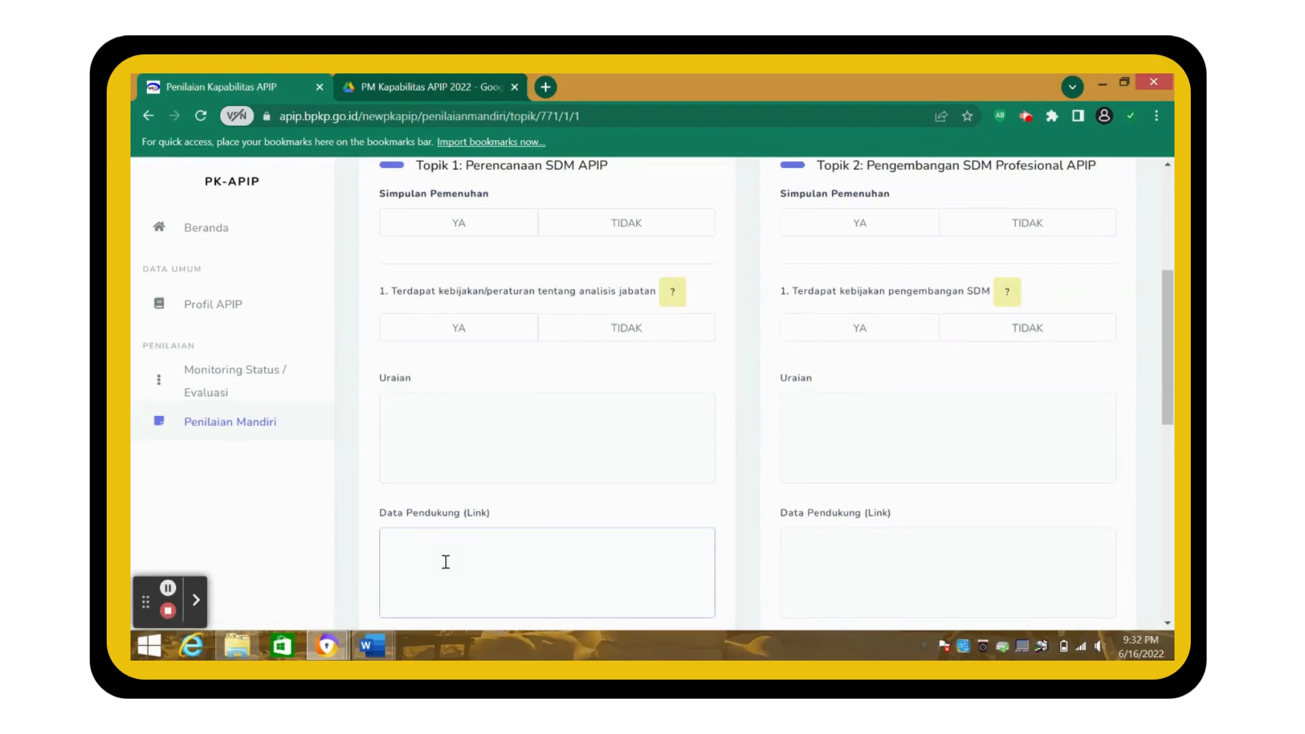
scroll(446, 561, "down", 1)
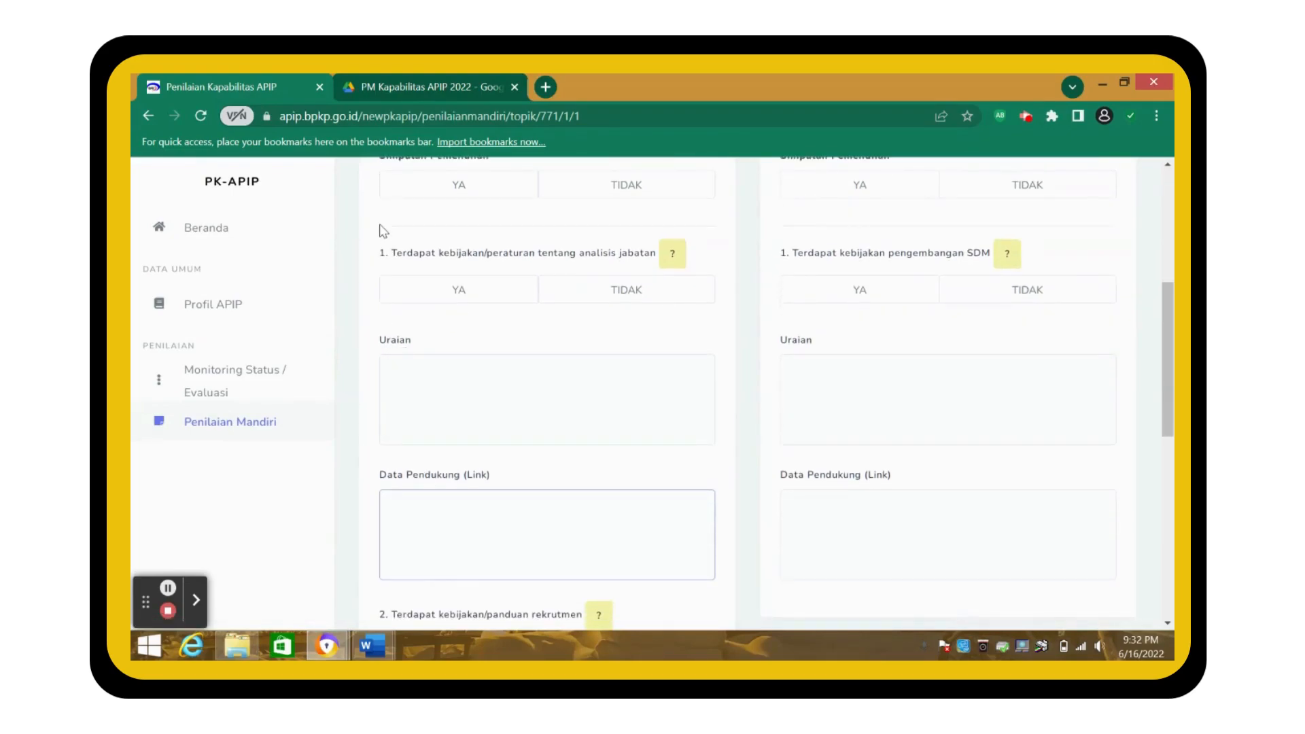
left_click(420, 83)
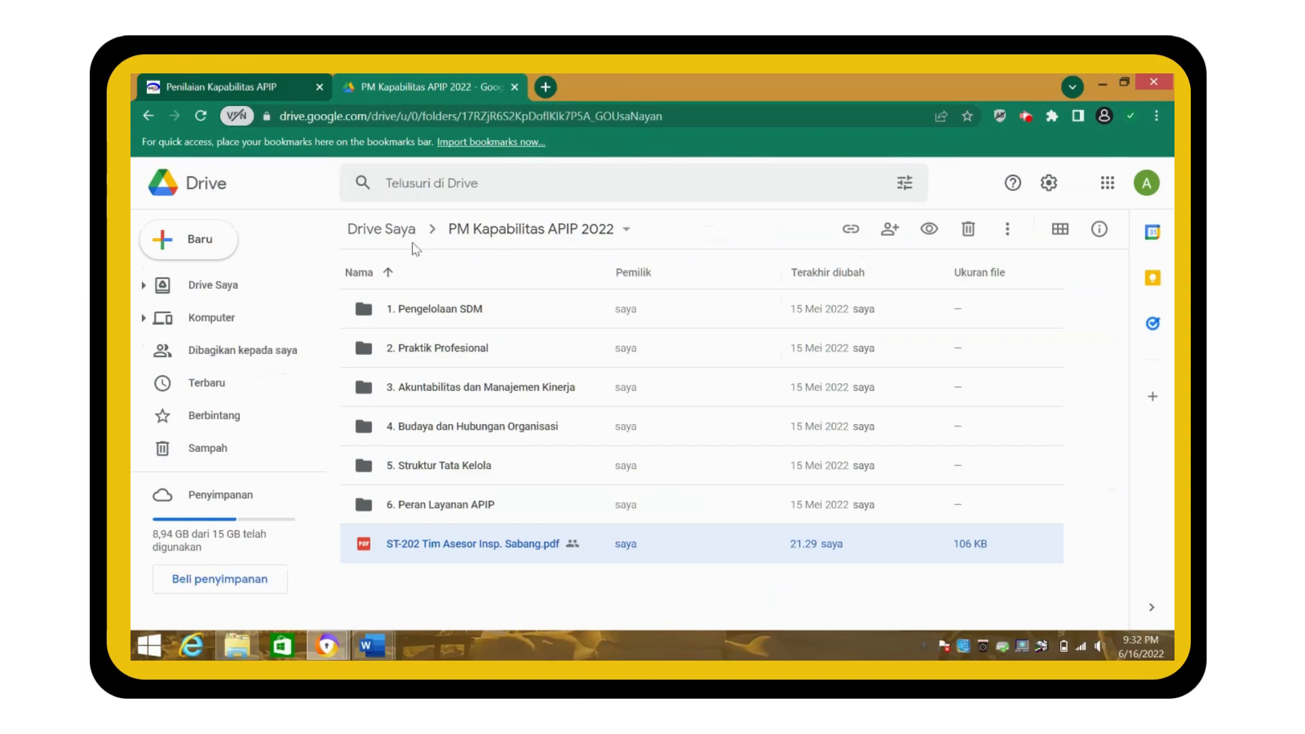
- Open 1. Pengelolaan SDM > 1. Perencanaan SDM APIP > Level 1 in Drive
double_click(439, 312)
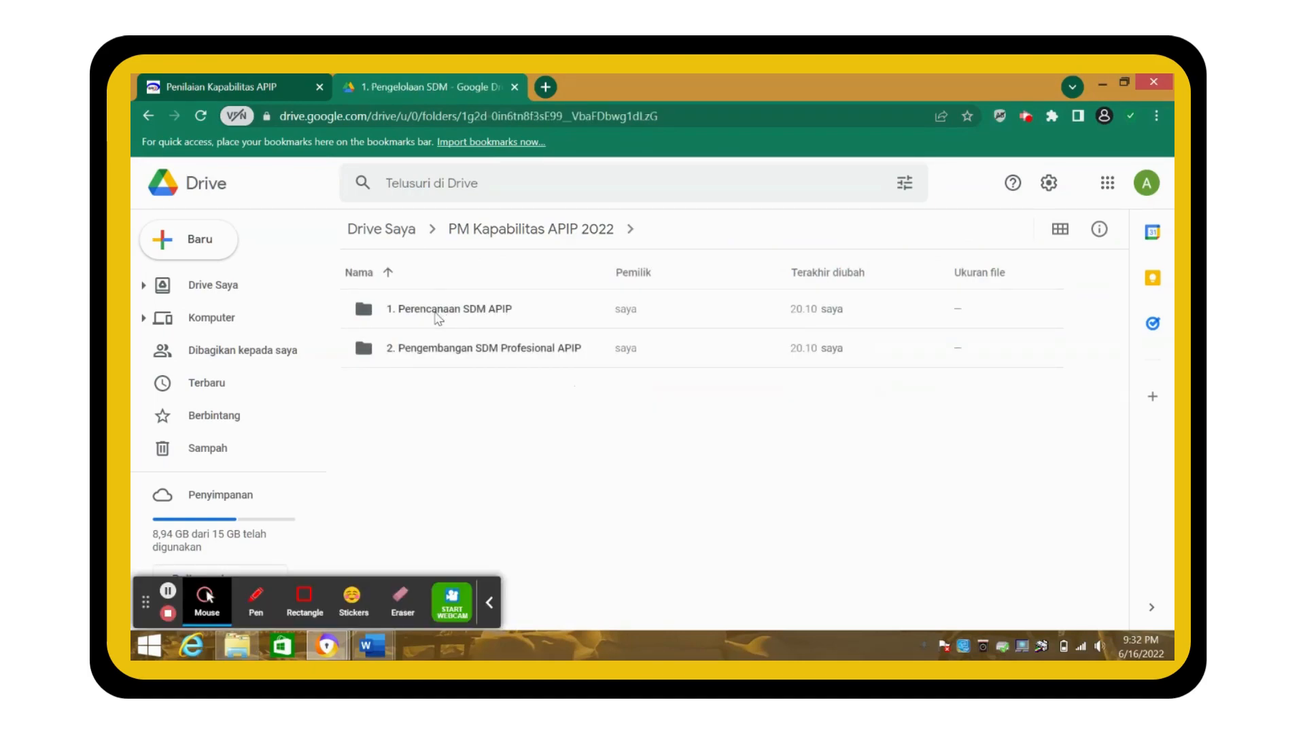
double_click(436, 311)
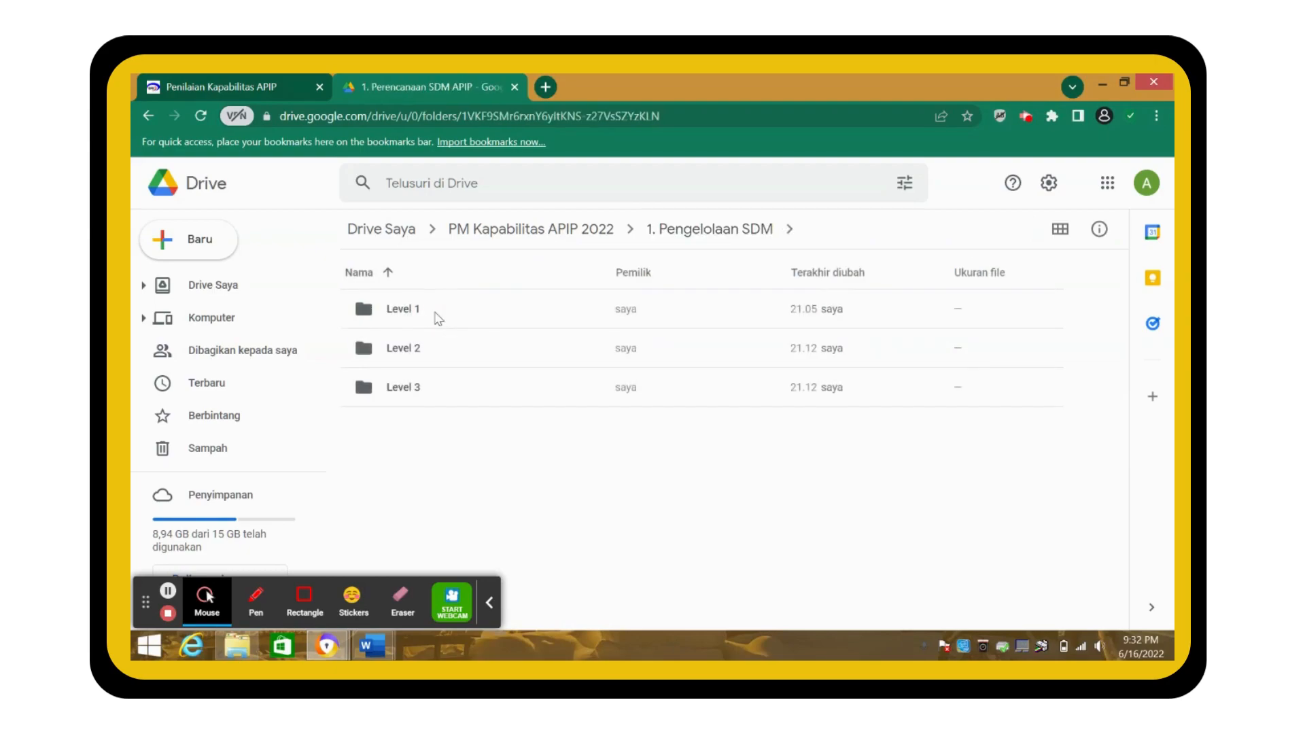
double_click(414, 309)
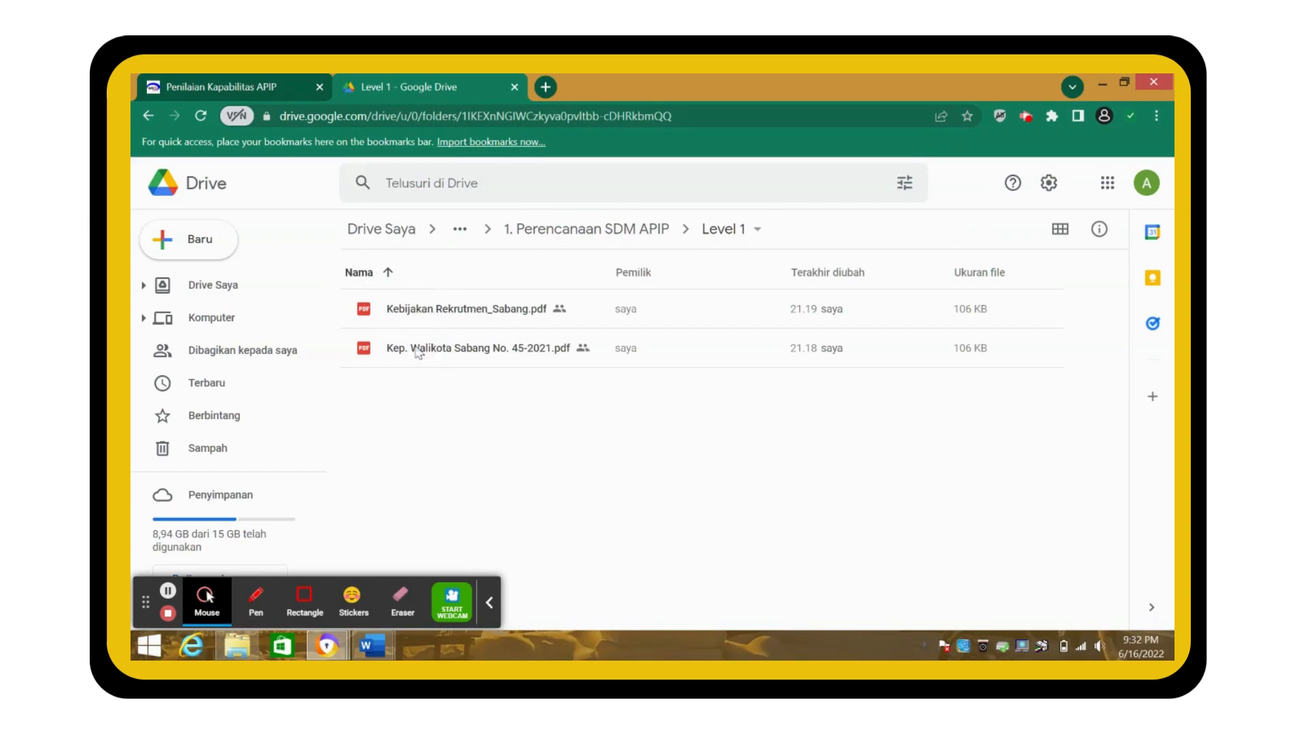
- Copy an anyone-with-the-link share link for Kep. Walikota Sabang No. 45-2021.pdf
left_click(421, 349)
right_click(420, 348)
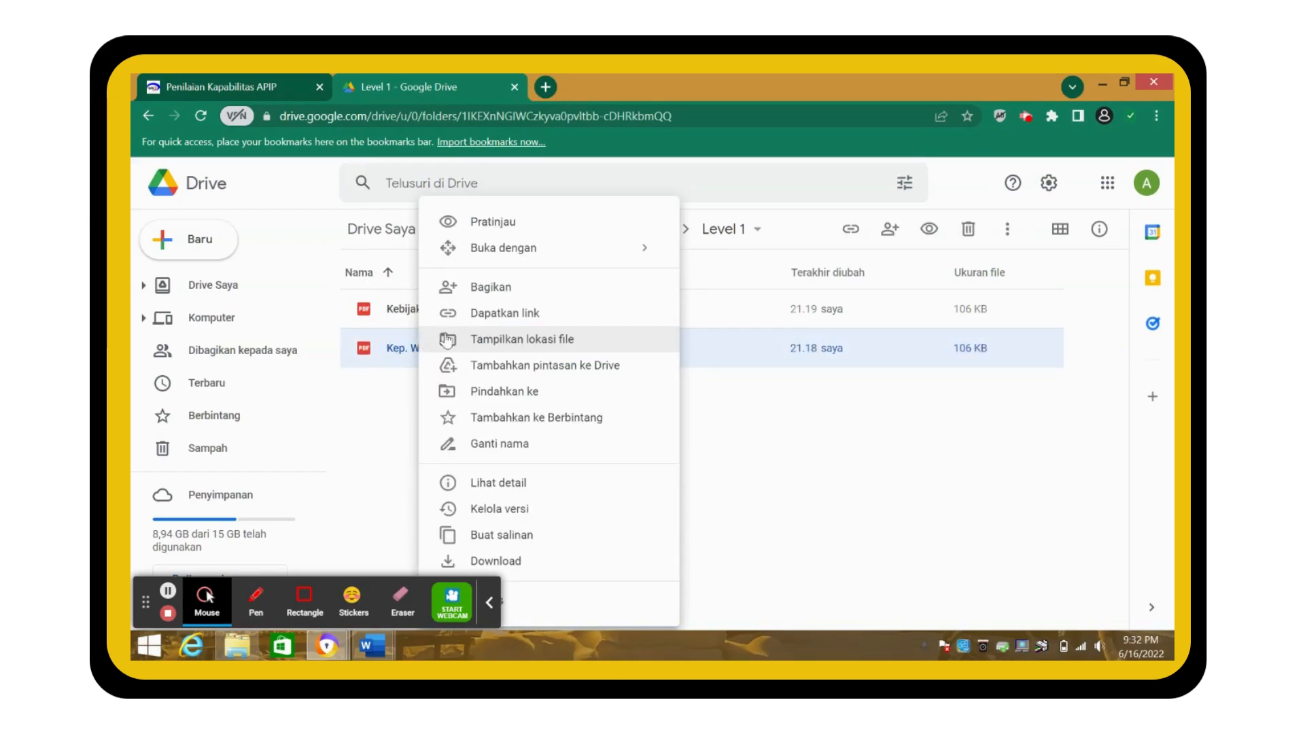
left_click(457, 314)
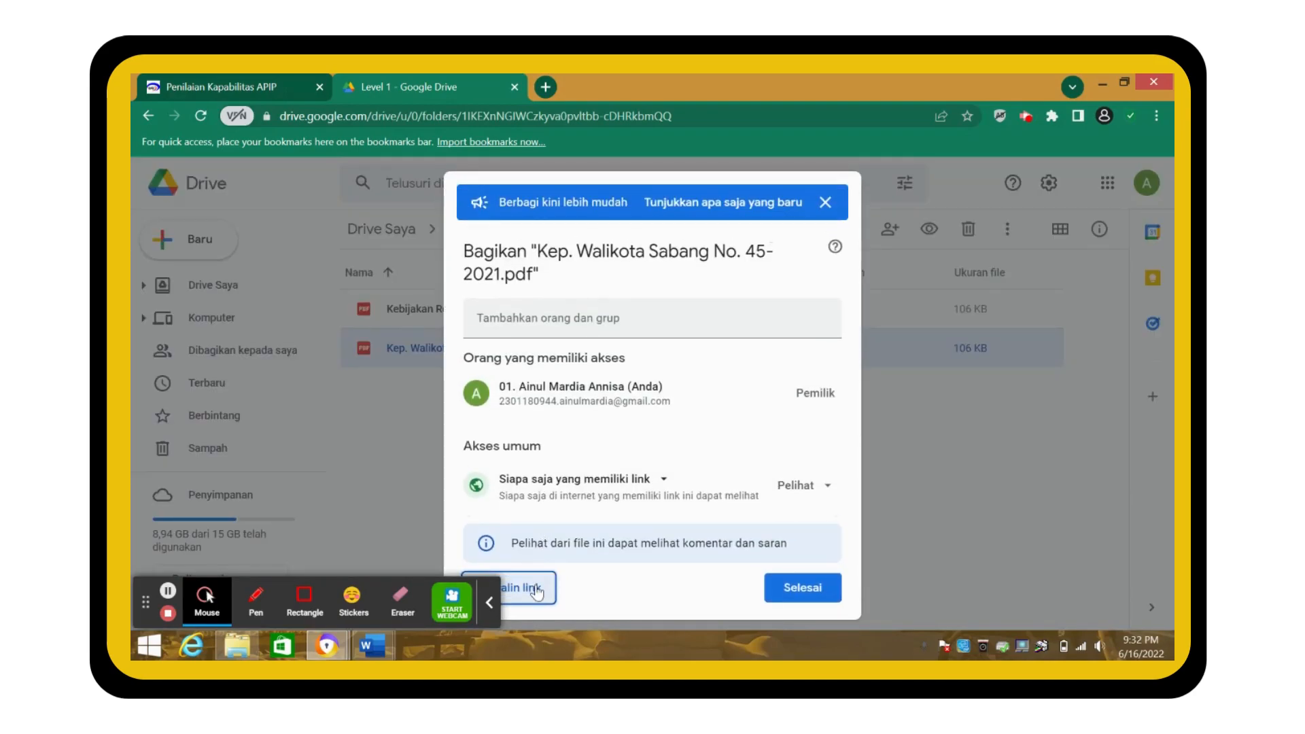
left_click(546, 495)
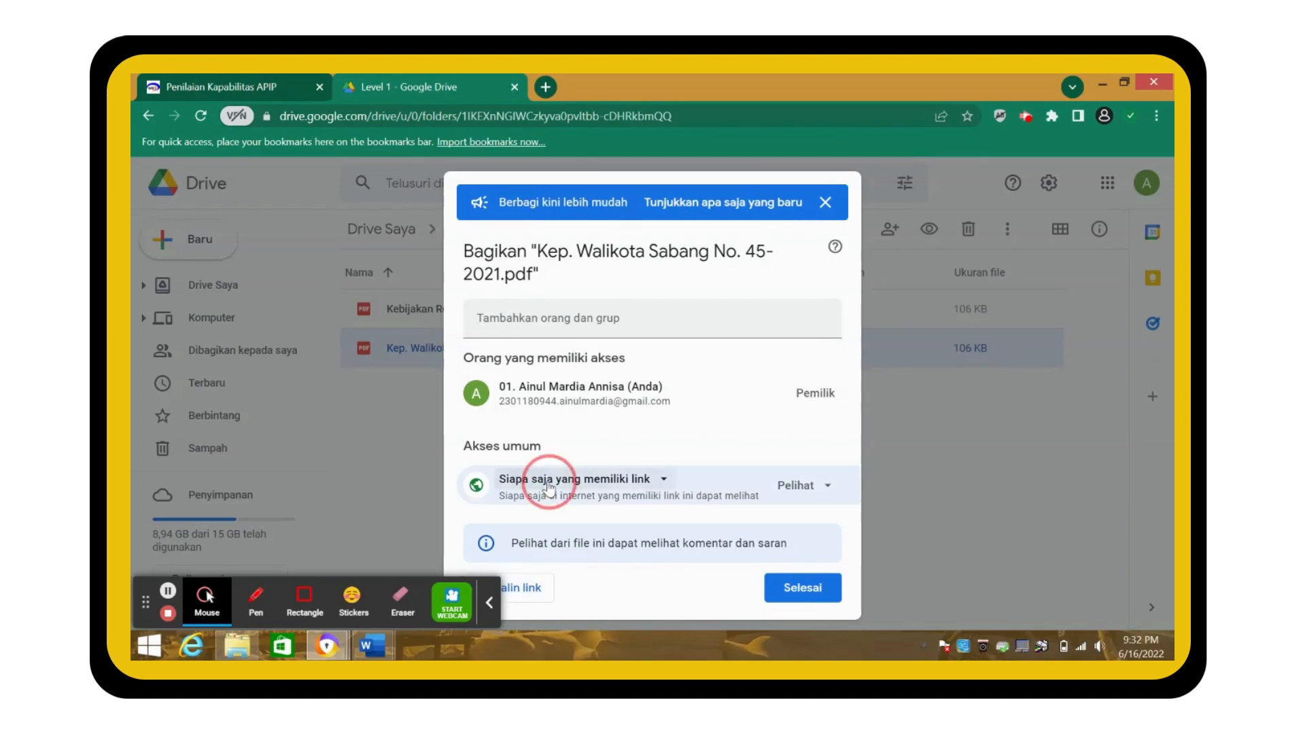
left_click(547, 480)
left_click(555, 557)
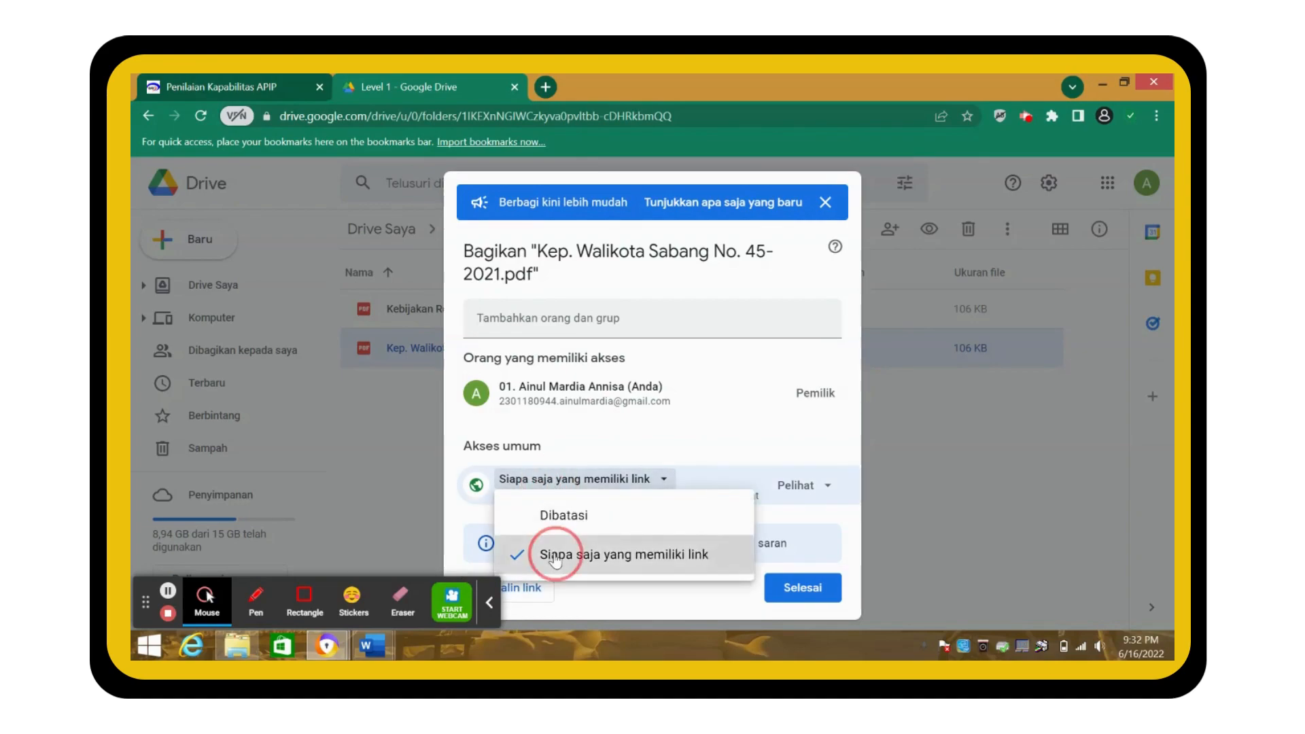
left_click(490, 602)
left_click(527, 595)
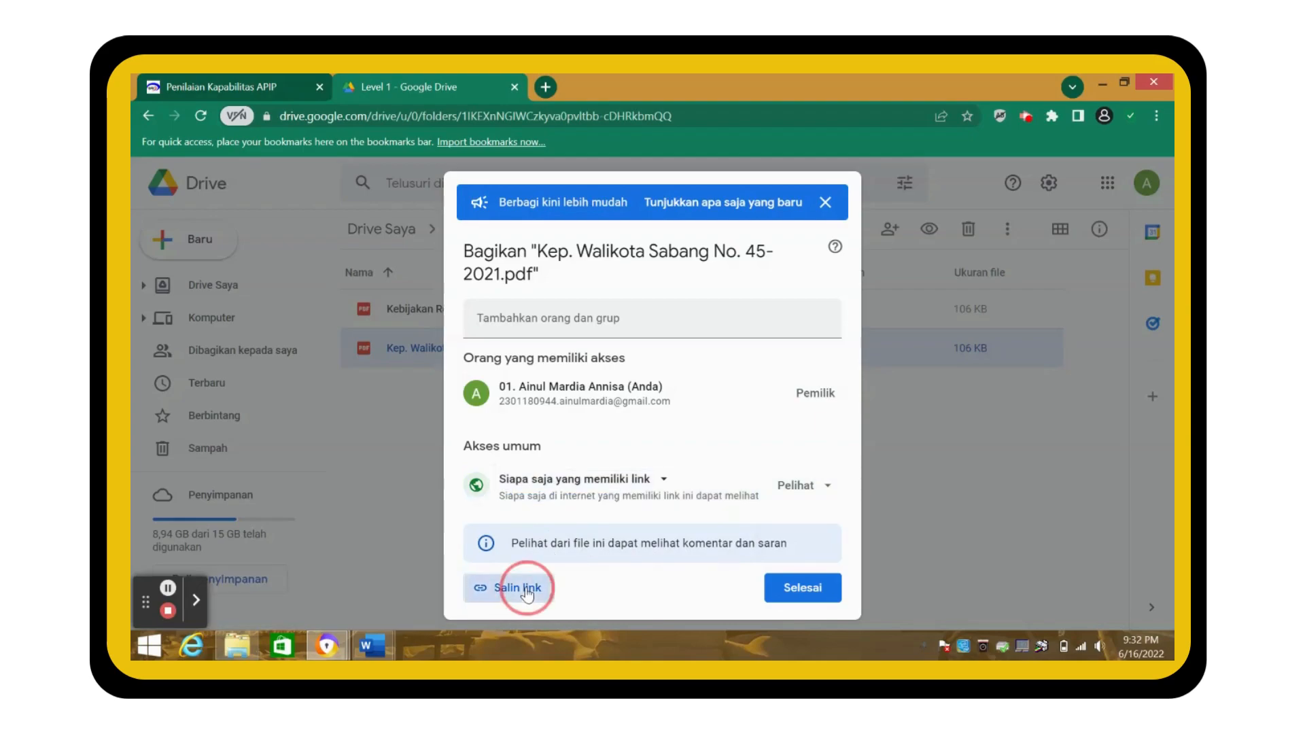
left_click(787, 593)
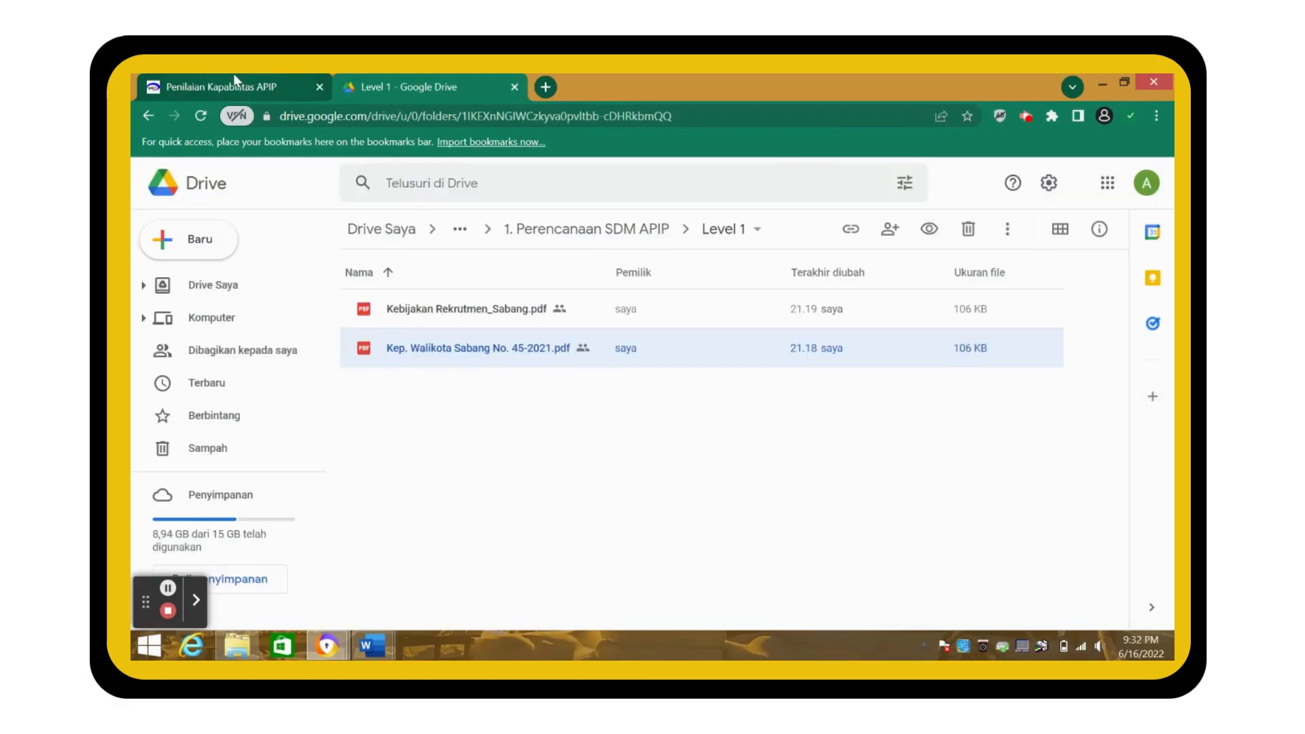
- Paste the decree link, describe the Walikota Sabang decree, and answer YA for question 1
left_click(234, 79)
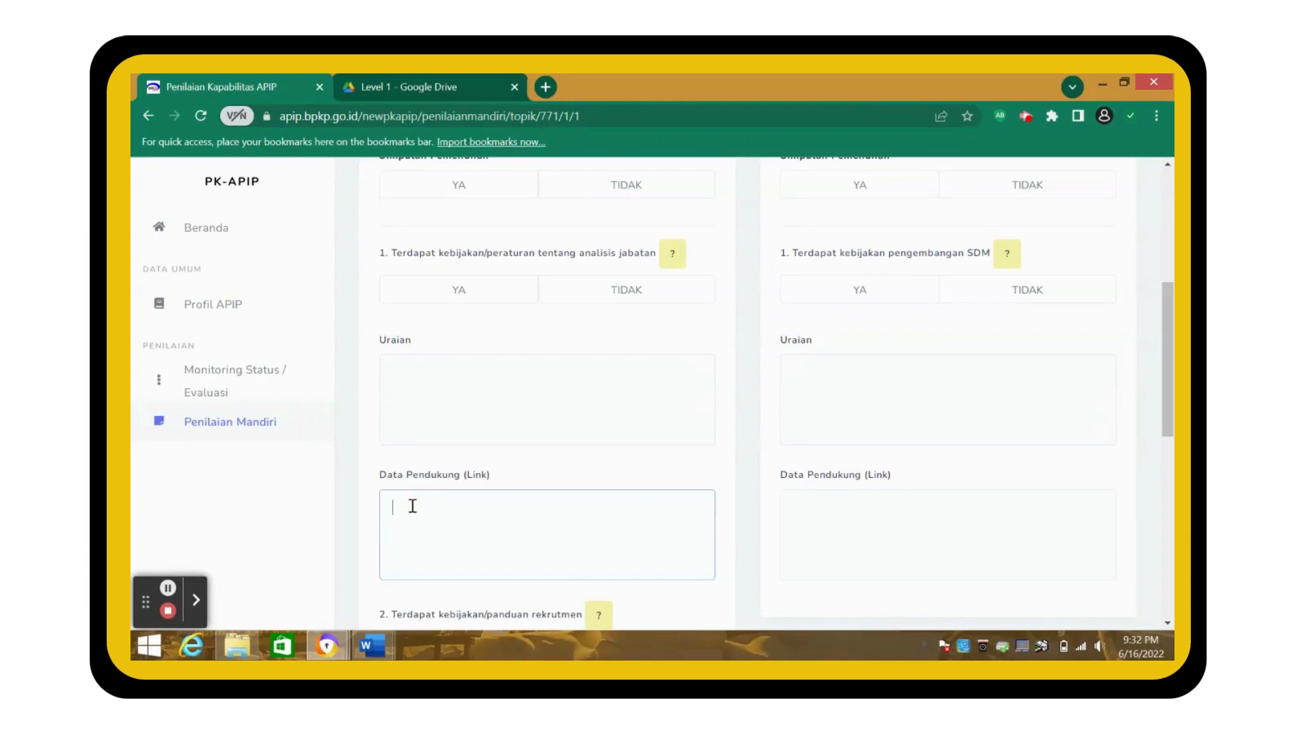
left_click(443, 382)
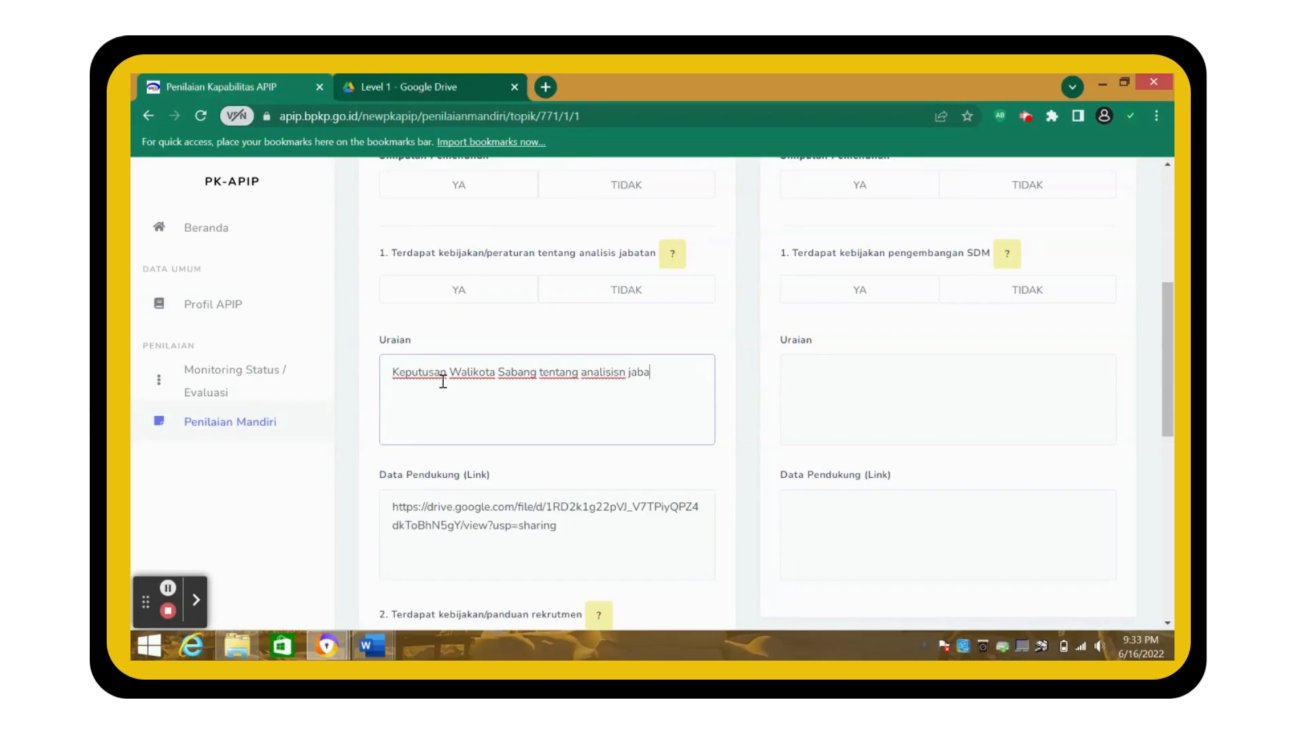
type("jabatan............")
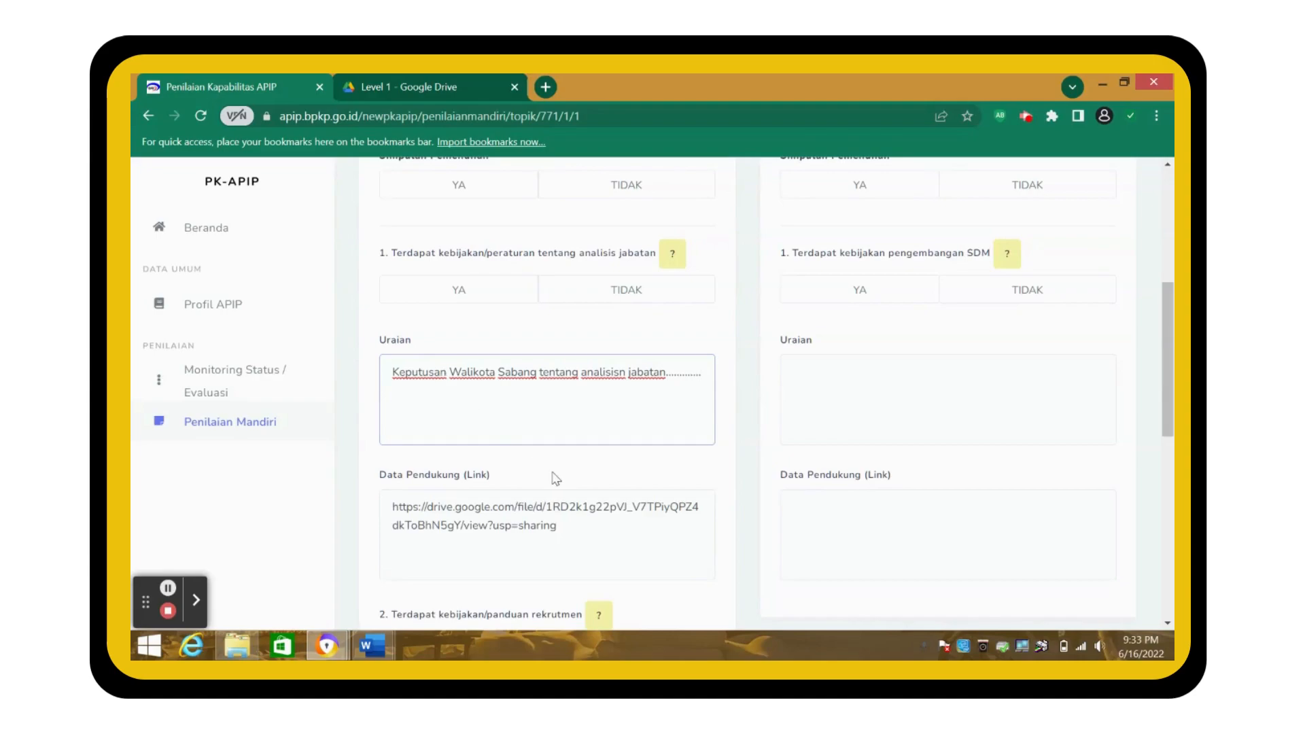
scroll(555, 479, "up", 1)
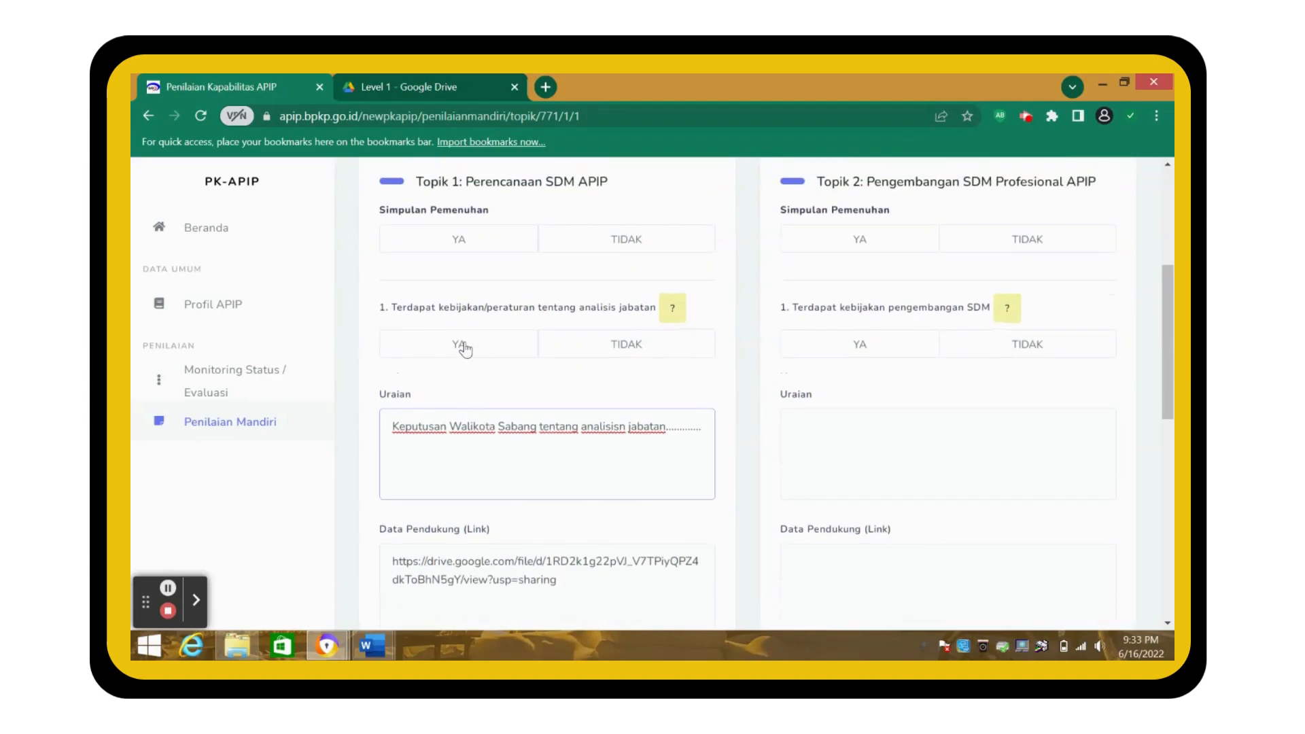
left_click(463, 347)
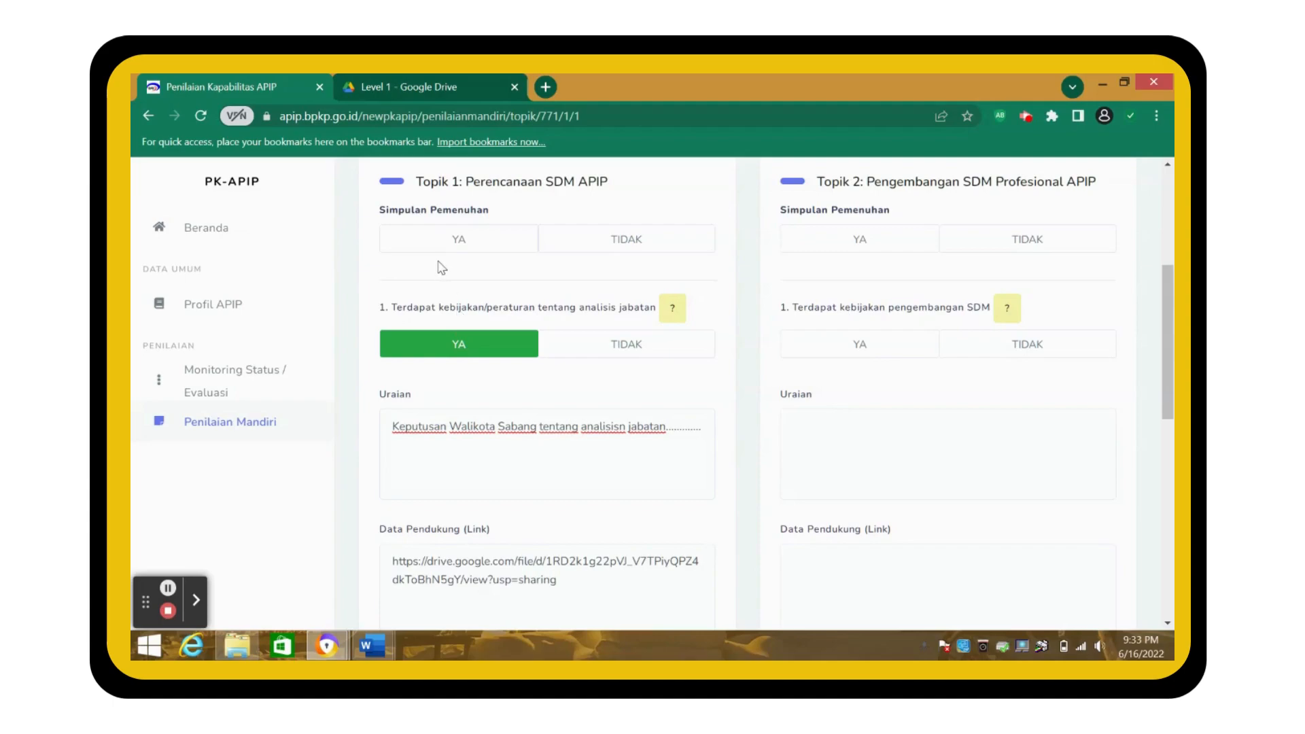
- Select question 2's Data Pendukung field and return to the Drive folder
scroll(462, 360, "down", 5)
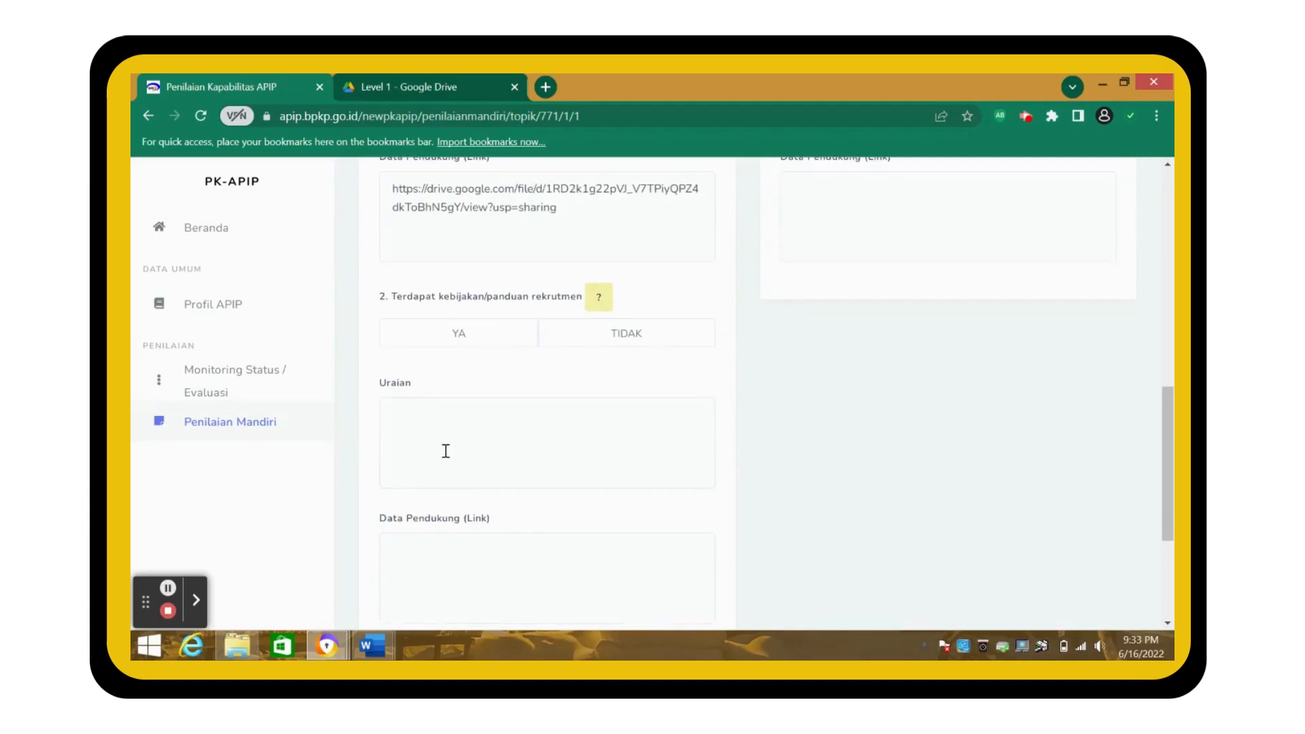
left_click(451, 565)
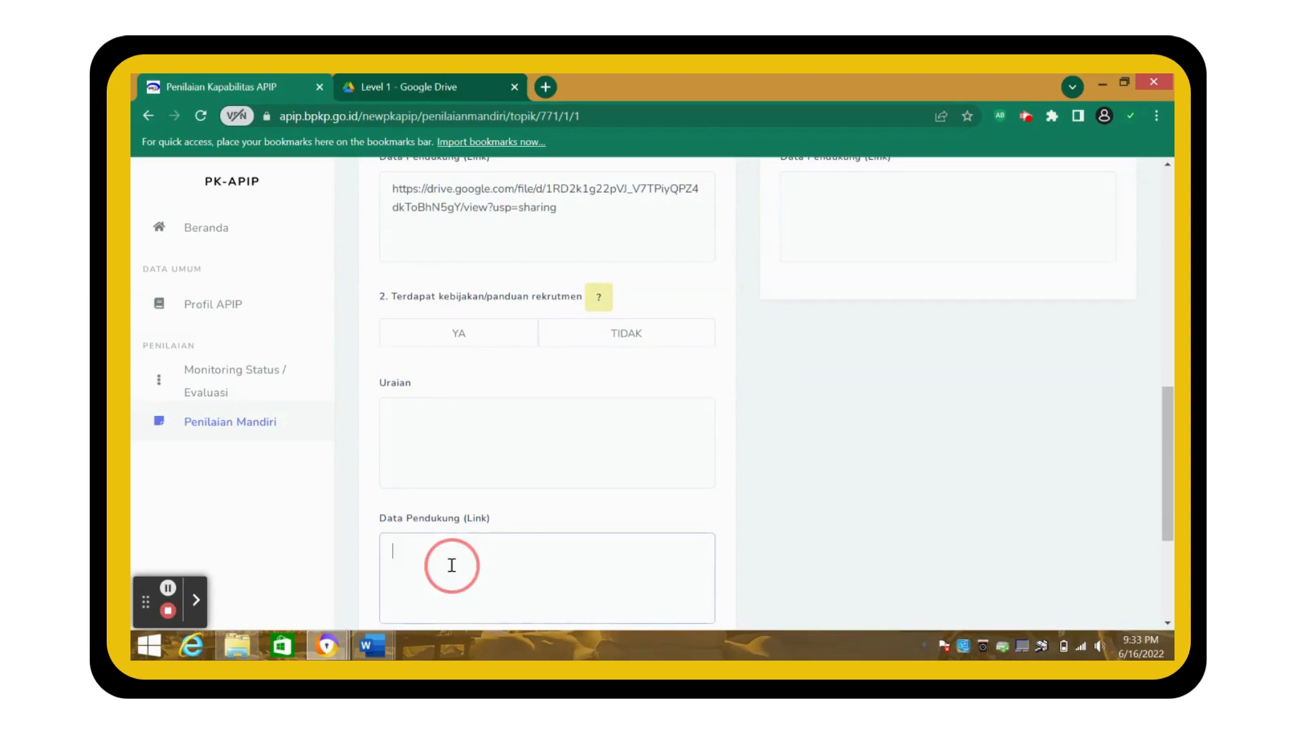
left_click(402, 77)
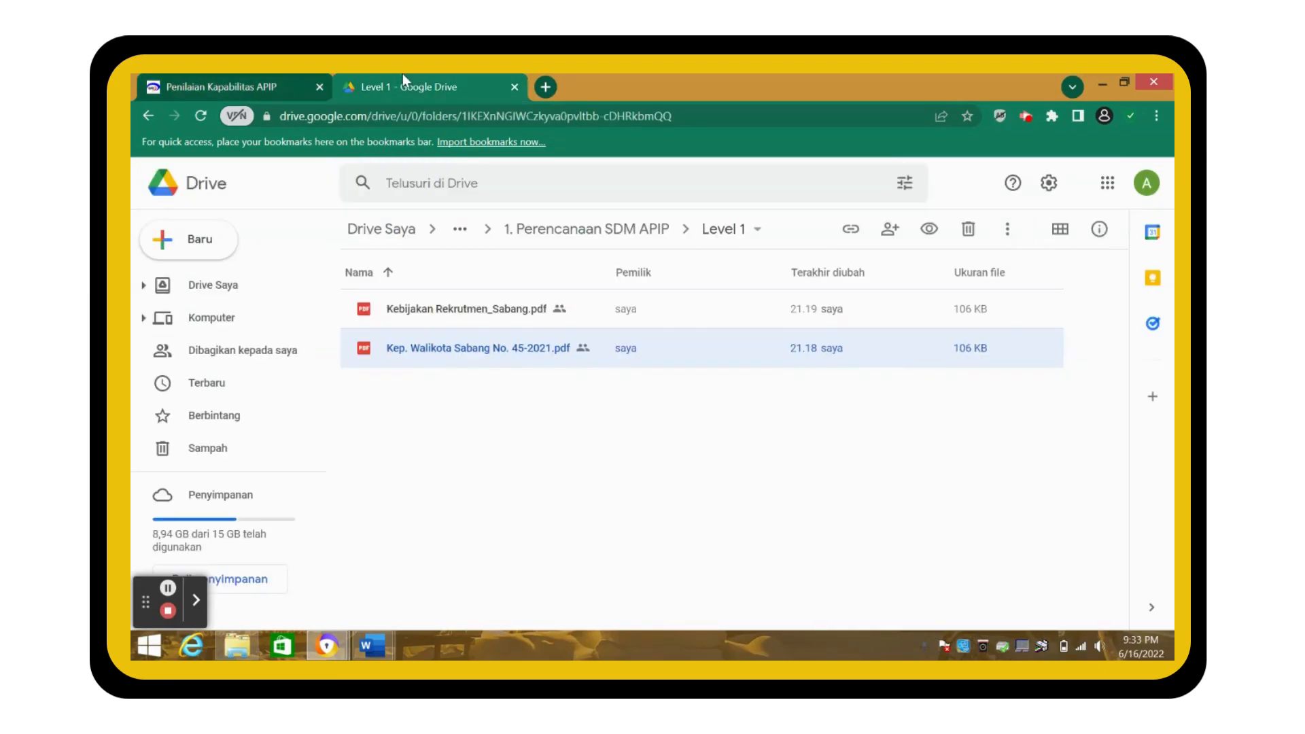
- Copy Kebijakan Rekrutmen_Sabang.pdf's share link and return to the PK-APIP form
right_click(424, 312)
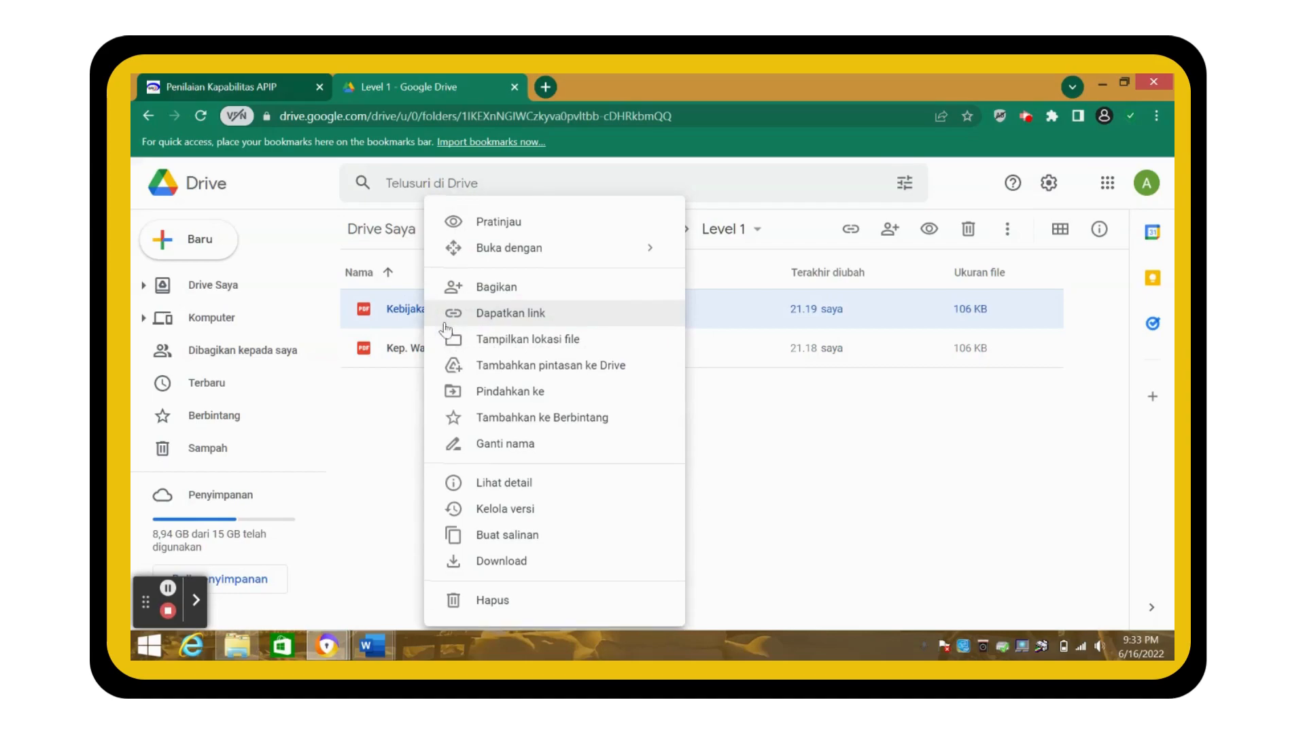
left_click(496, 314)
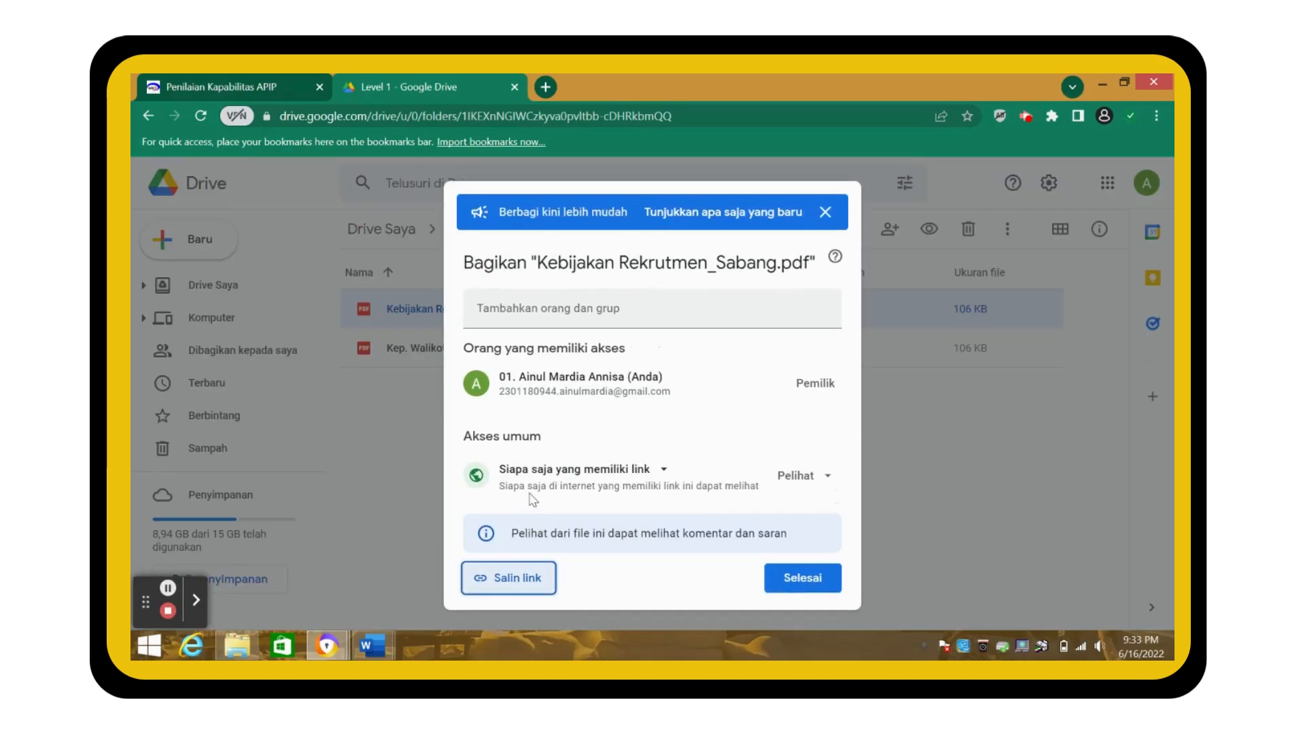
left_click(526, 589)
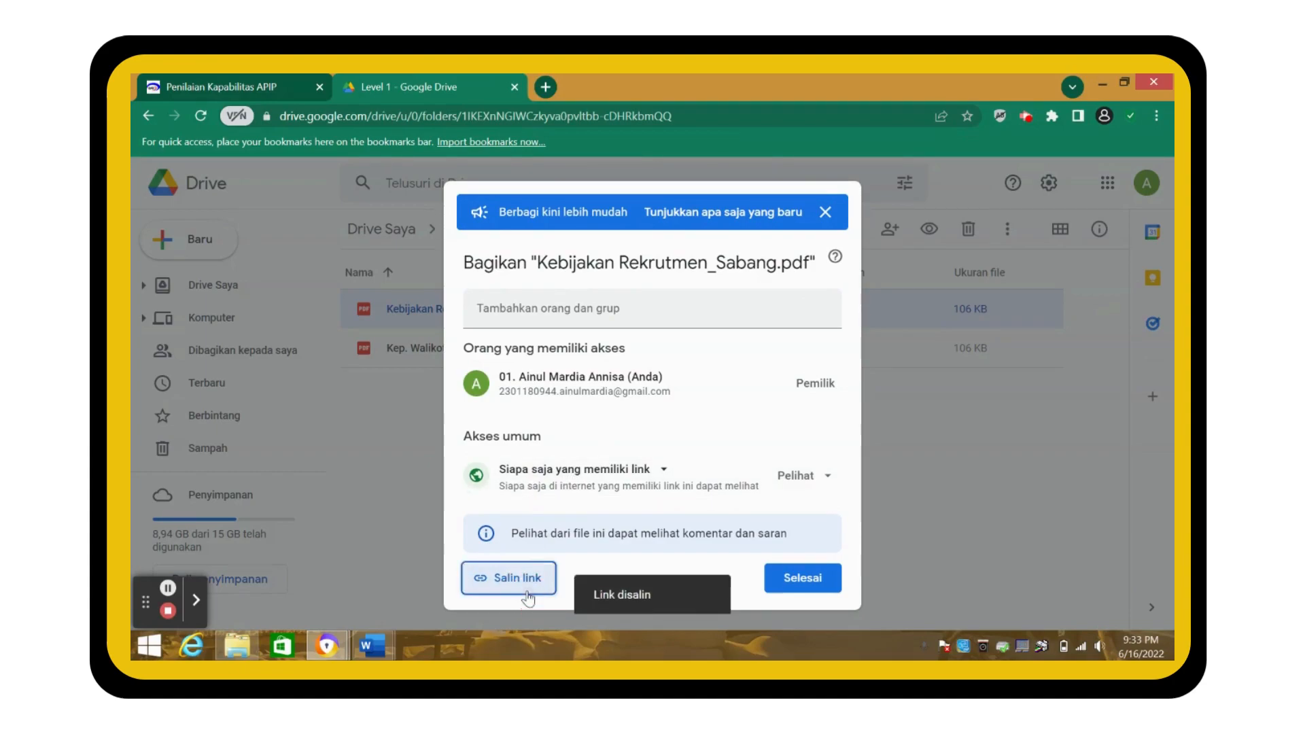
left_click(804, 577)
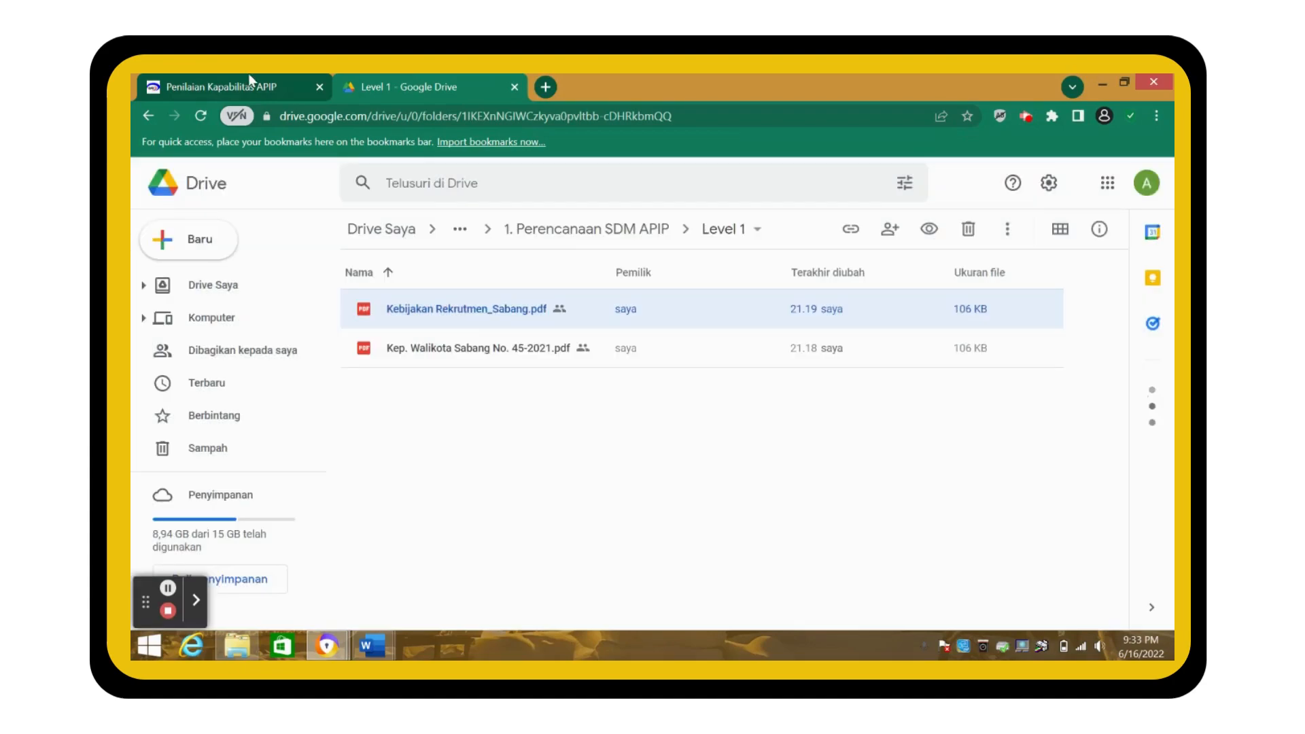
left_click(242, 78)
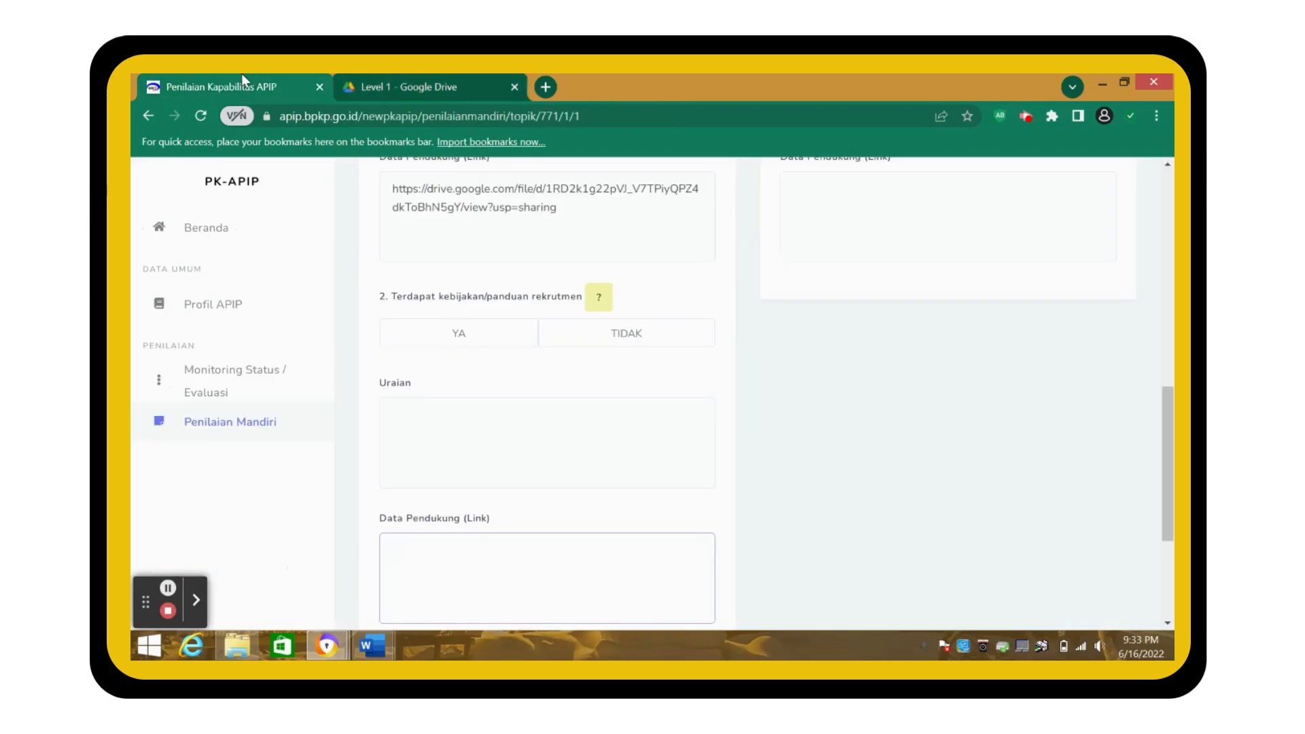
- Give question 2 the recruitment link, Uraian 'Kebijakan rekrutmen kota Sabang', and answer YA
left_click(479, 574)
left_click(444, 401)
type("Kebijk")
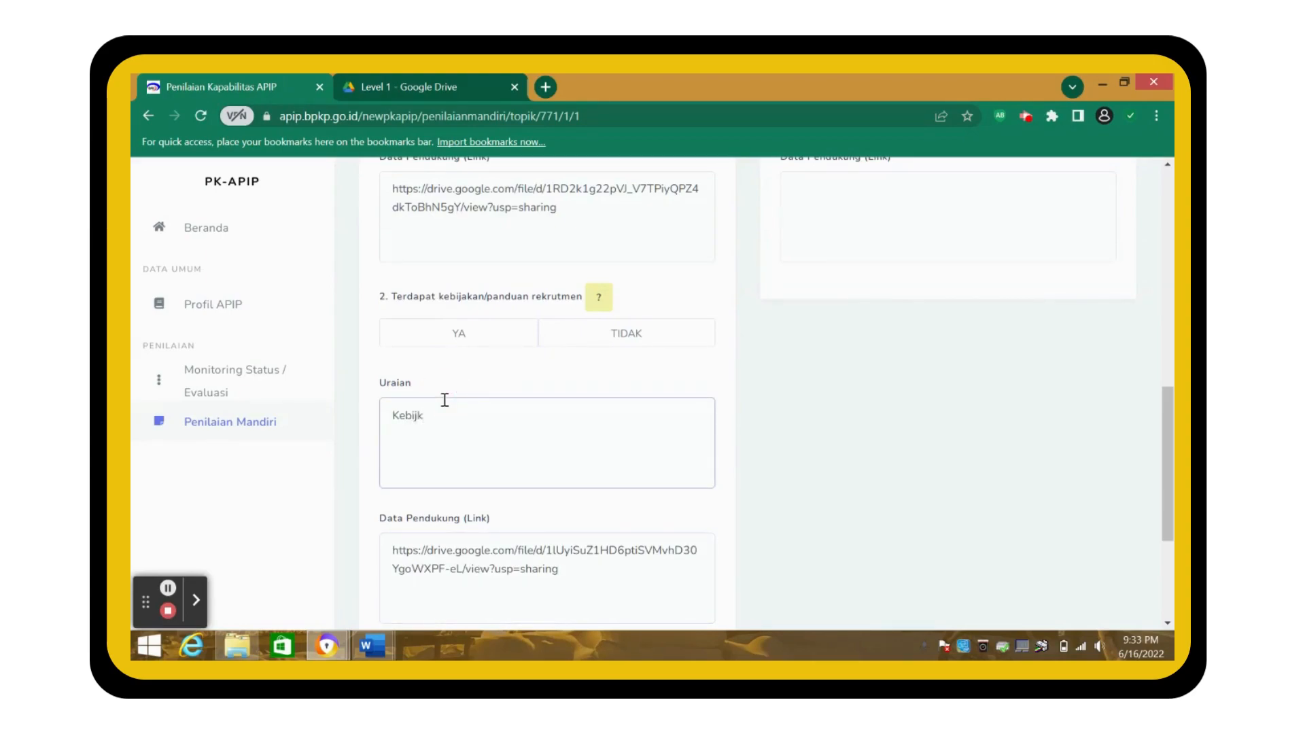
key("BackSpace")
type("akan rekrutmen kota Sabang")
left_click(443, 381)
left_click(440, 340)
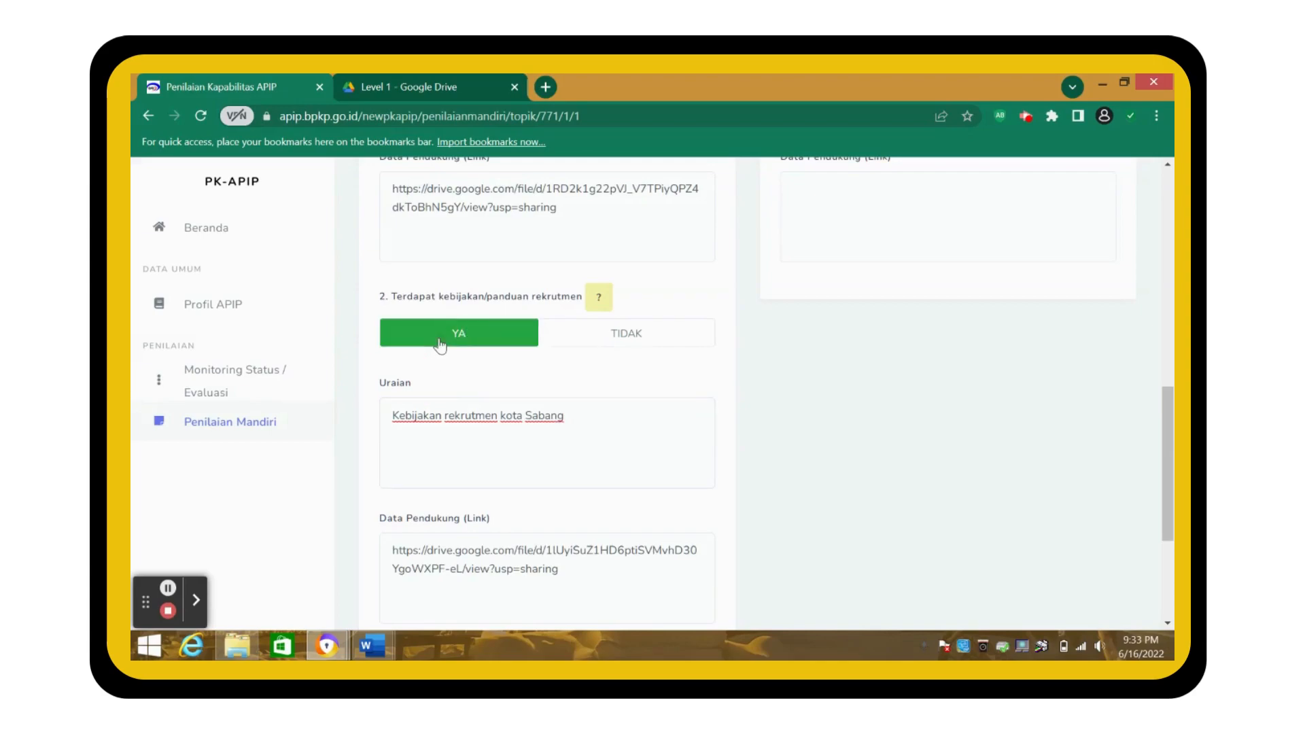
scroll(466, 467, "down", 3)
scroll(467, 470, "up", 5)
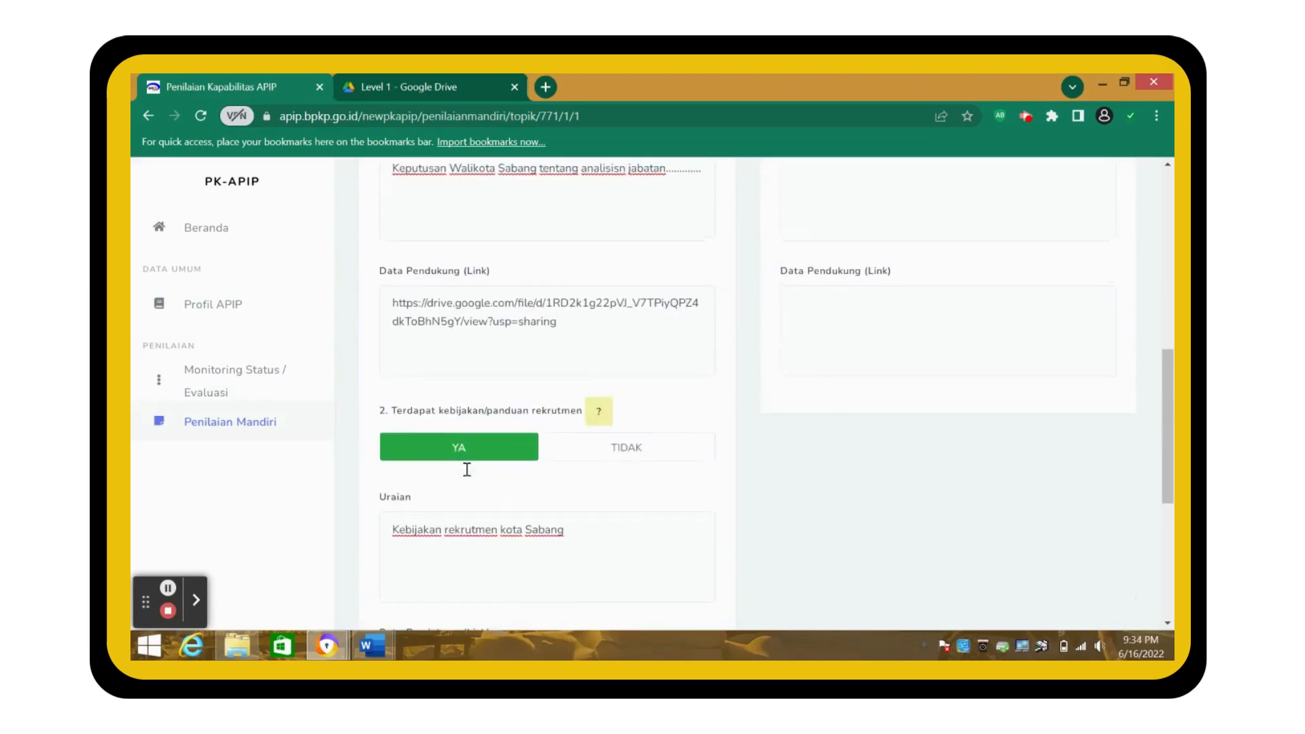
scroll(467, 470, "up", 6)
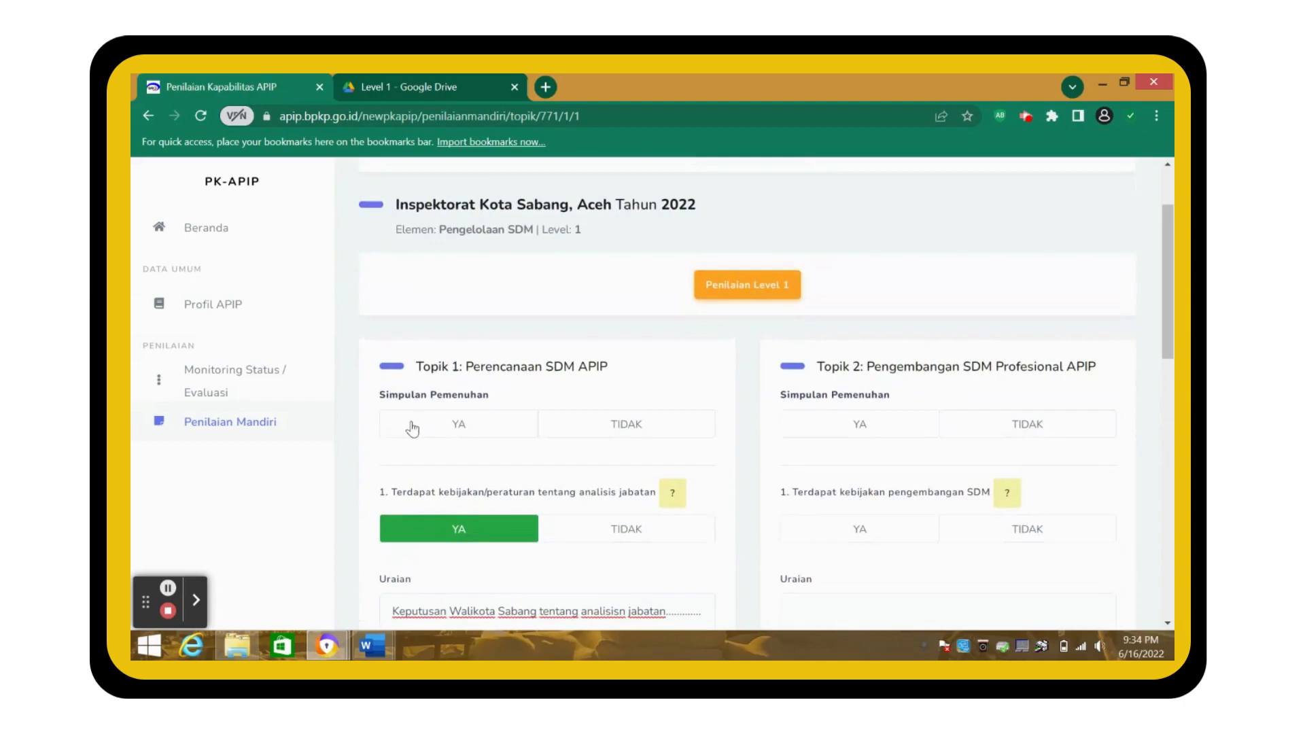
- Mark Topik 1's Simpulan Pemenuhan YA and review Topik 2's first-question guidance
left_click(411, 428)
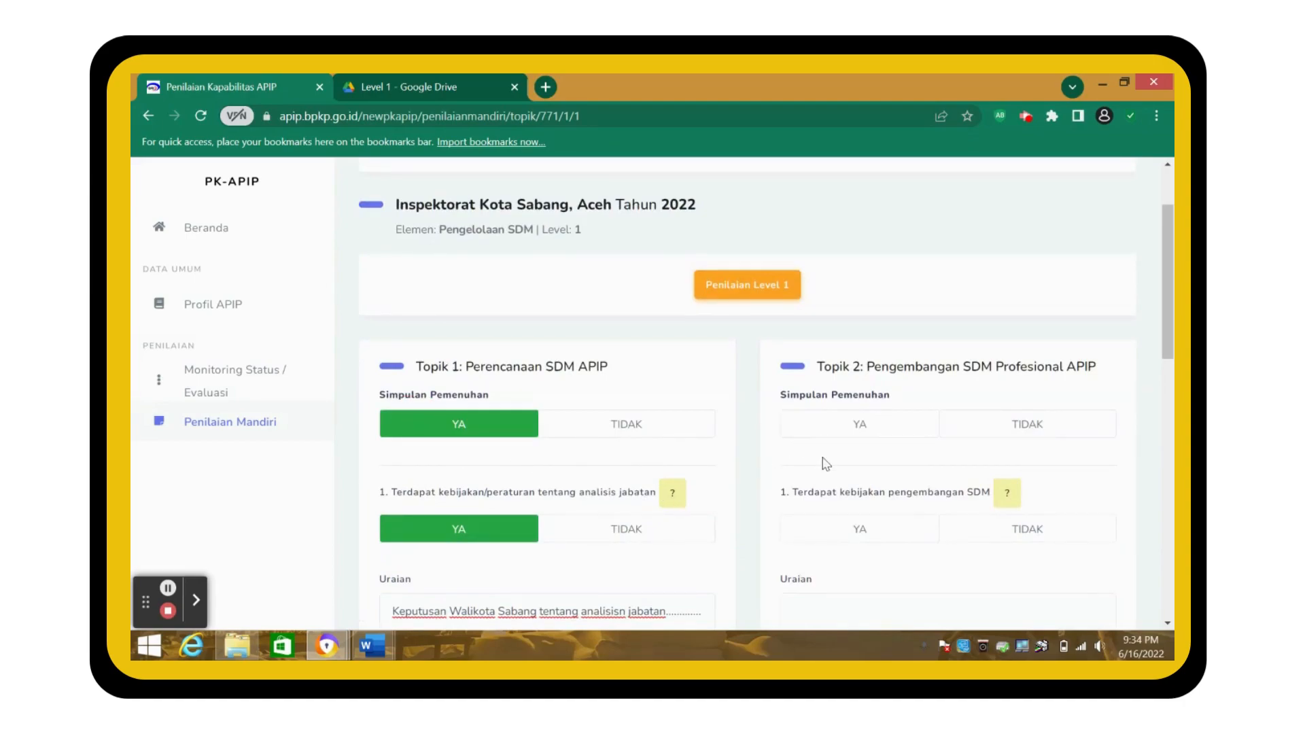
scroll(826, 464, "down", 2)
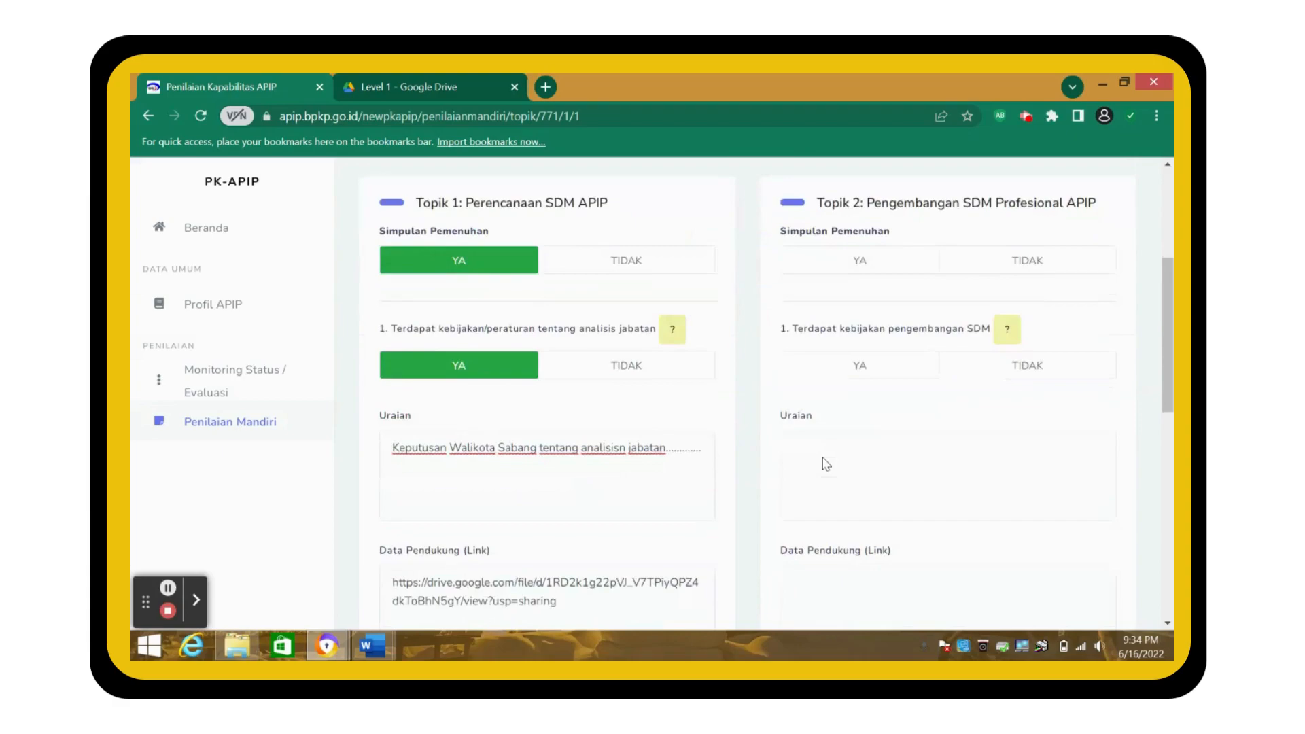
left_click(1009, 327)
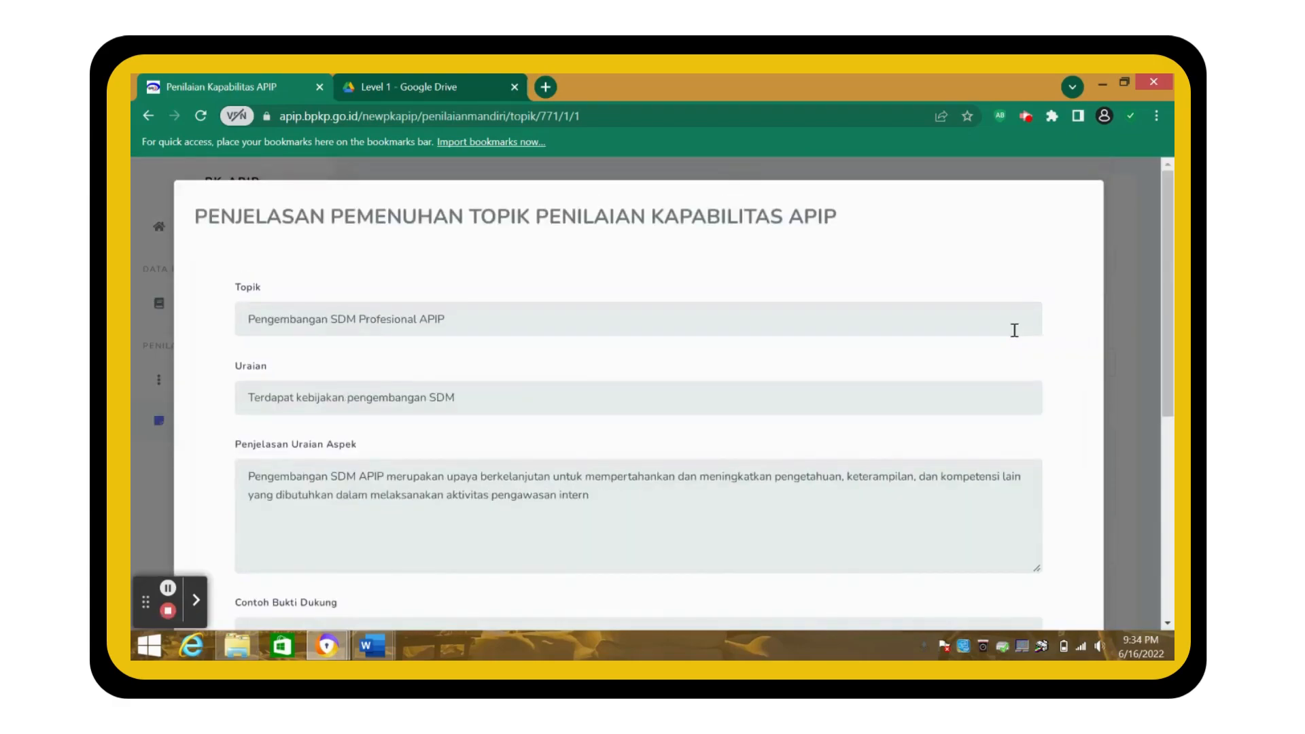
scroll(958, 449, "down", 3)
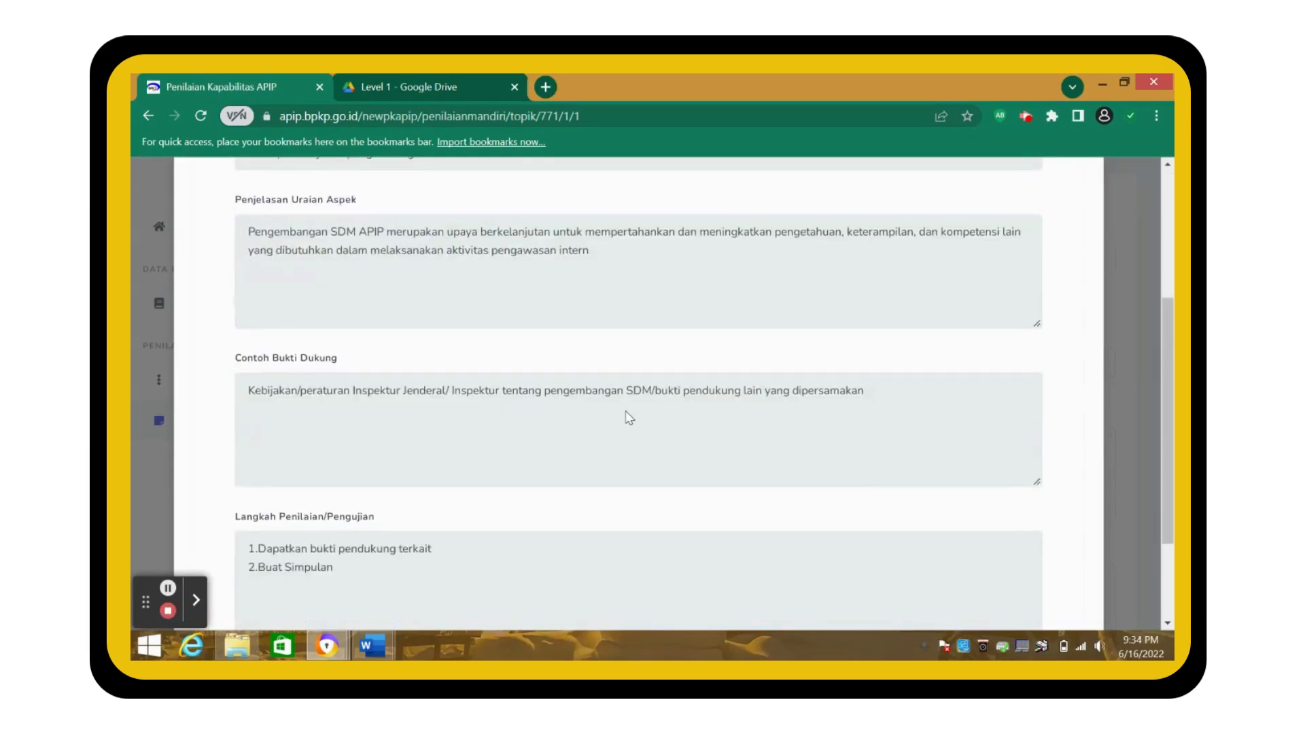
left_click(1116, 378)
- Select Topik 2's evidence link field and switch to the Drive folder
scroll(876, 354, "up", 1)
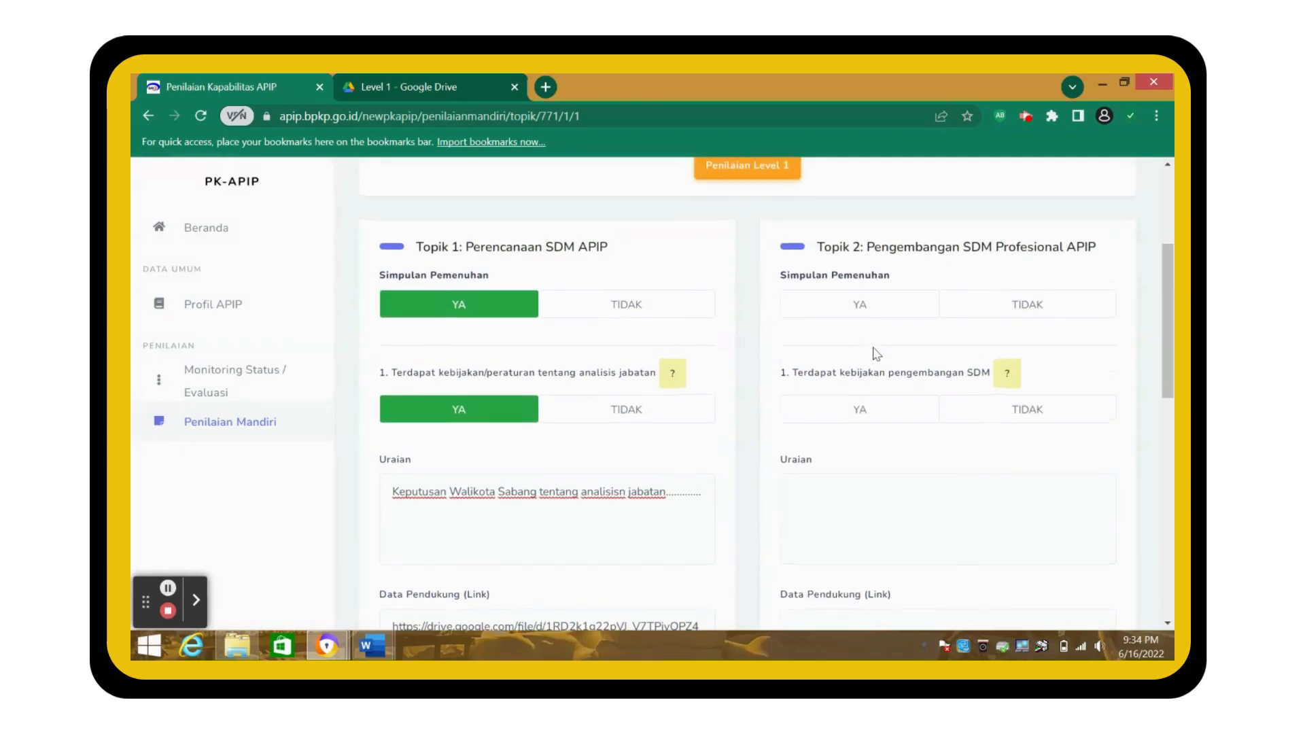
scroll(875, 518, "down", 3)
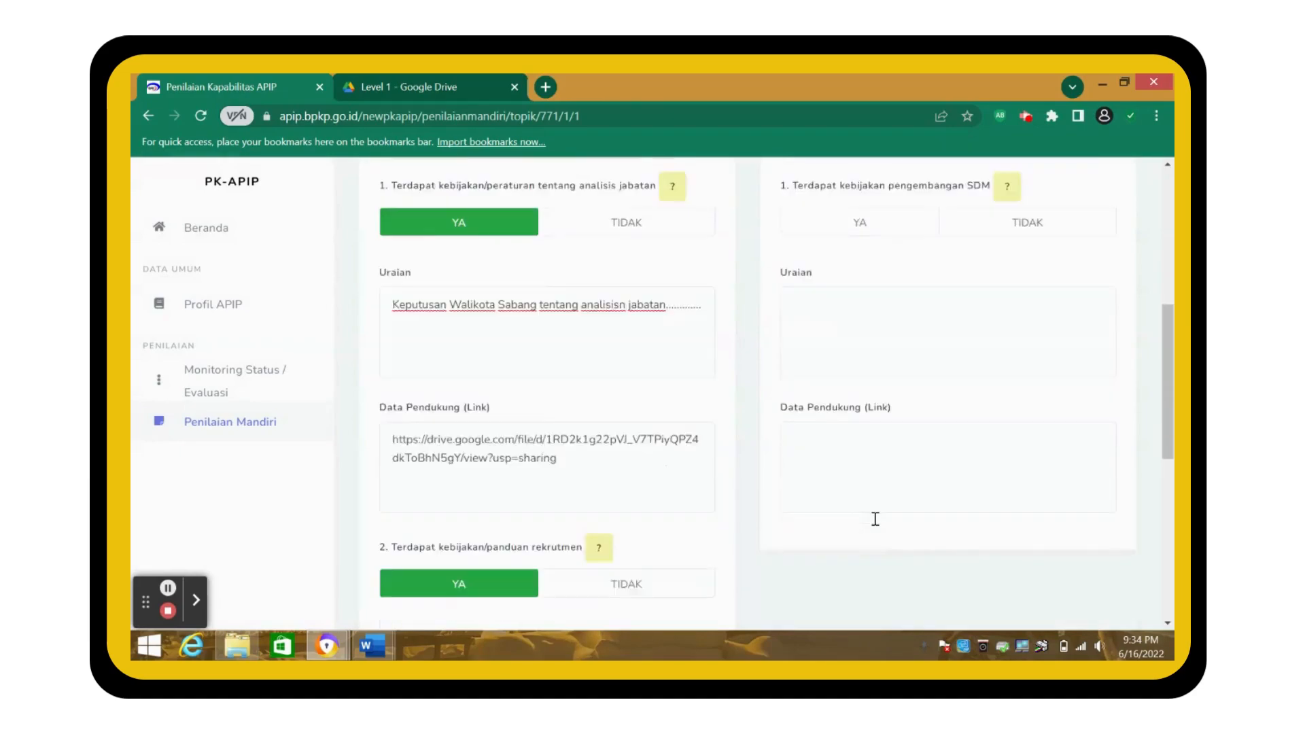
left_click(832, 421)
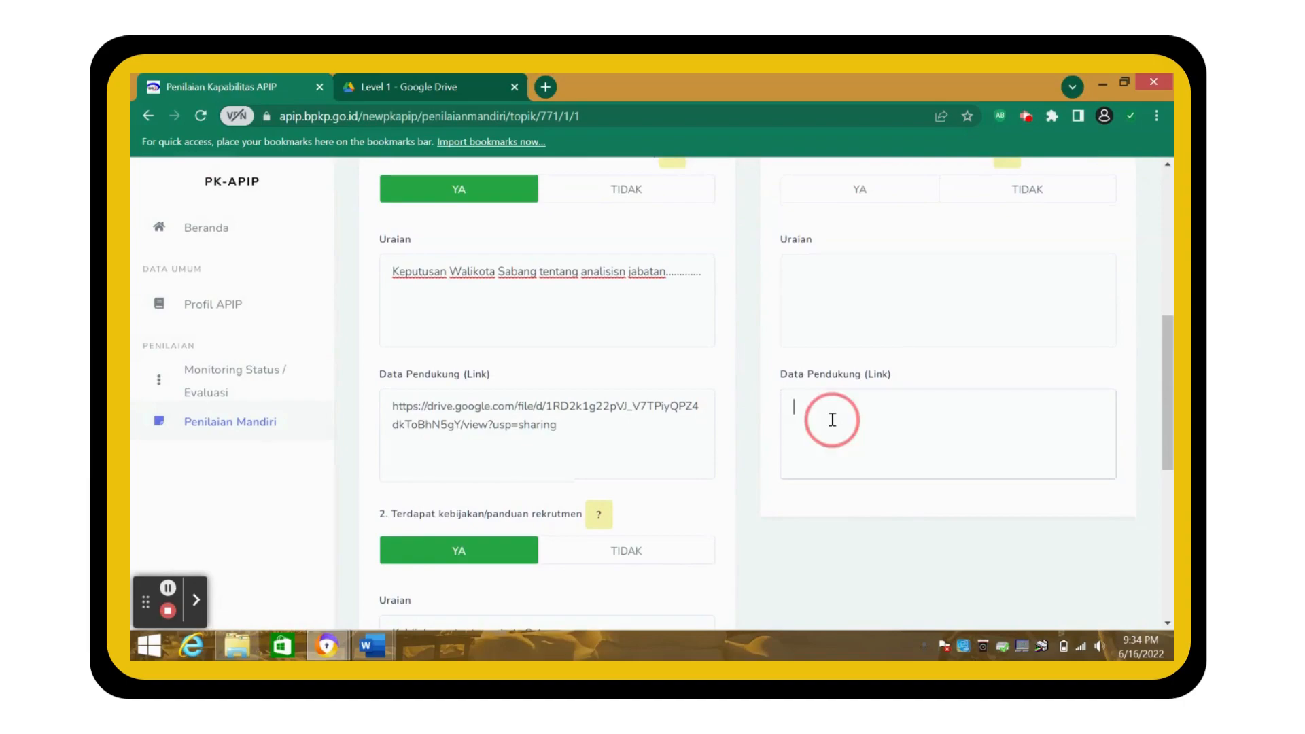
left_click(372, 81)
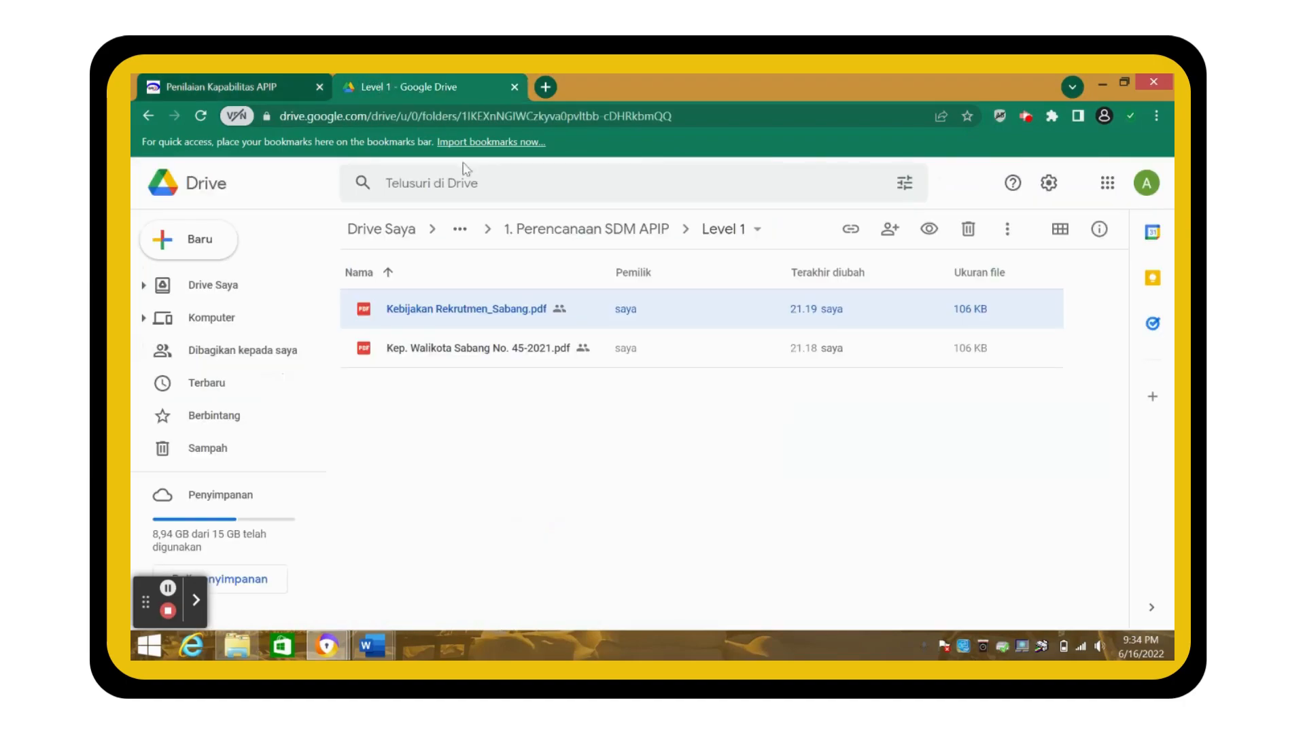
- Navigate to the 2. Pengembangan SDM Profesional APIP Level 1 folder
left_click(540, 231)
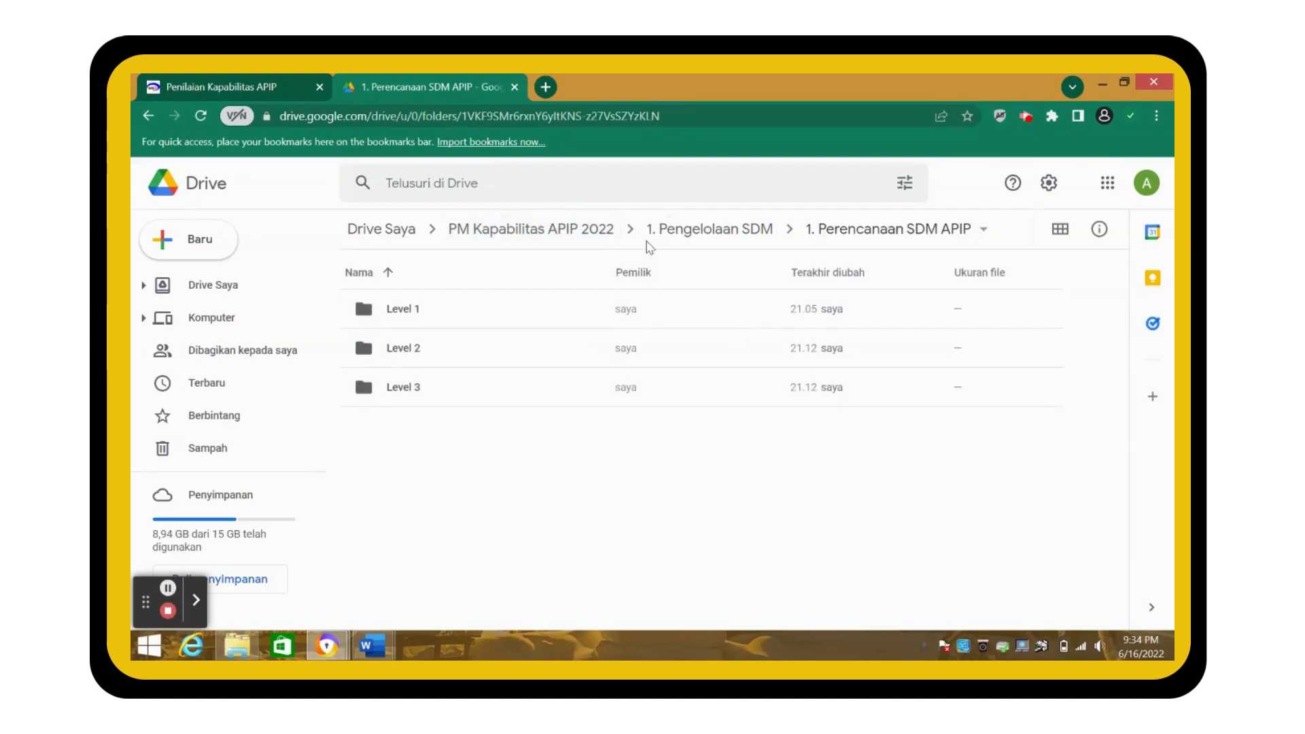
left_click(684, 238)
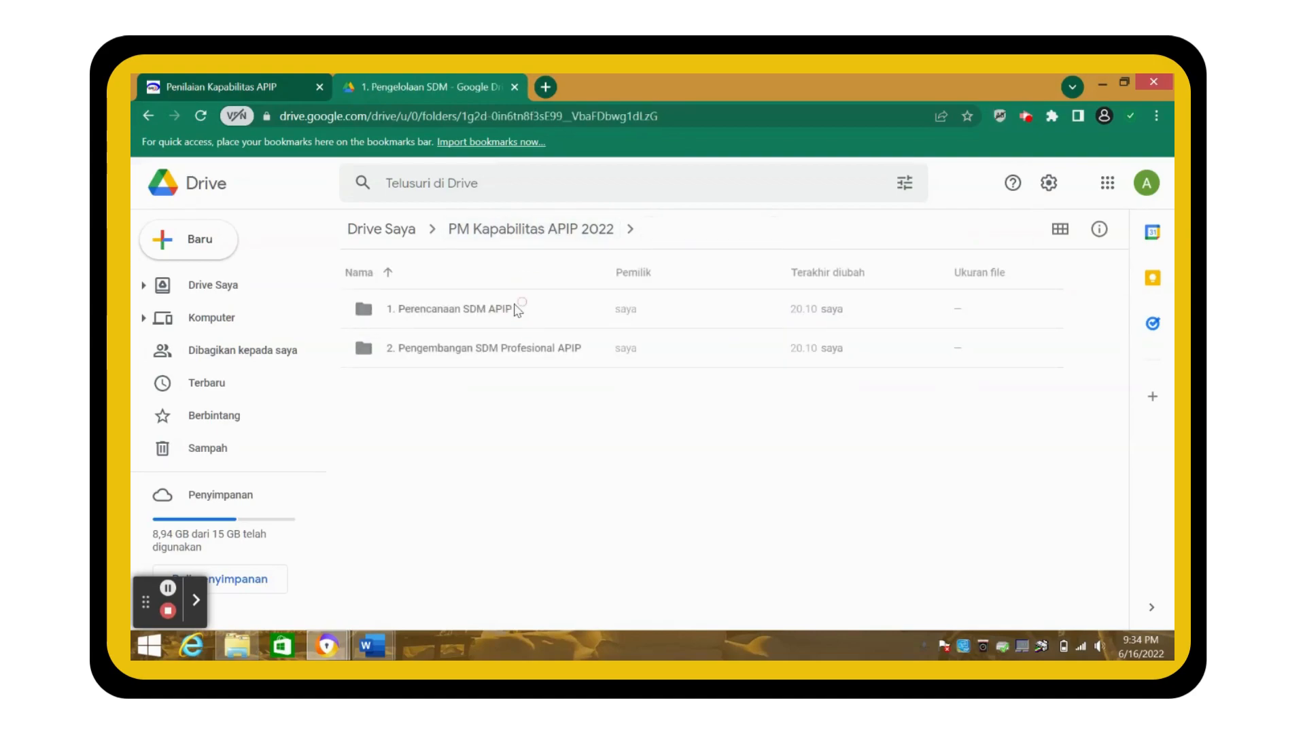
left_click(477, 360)
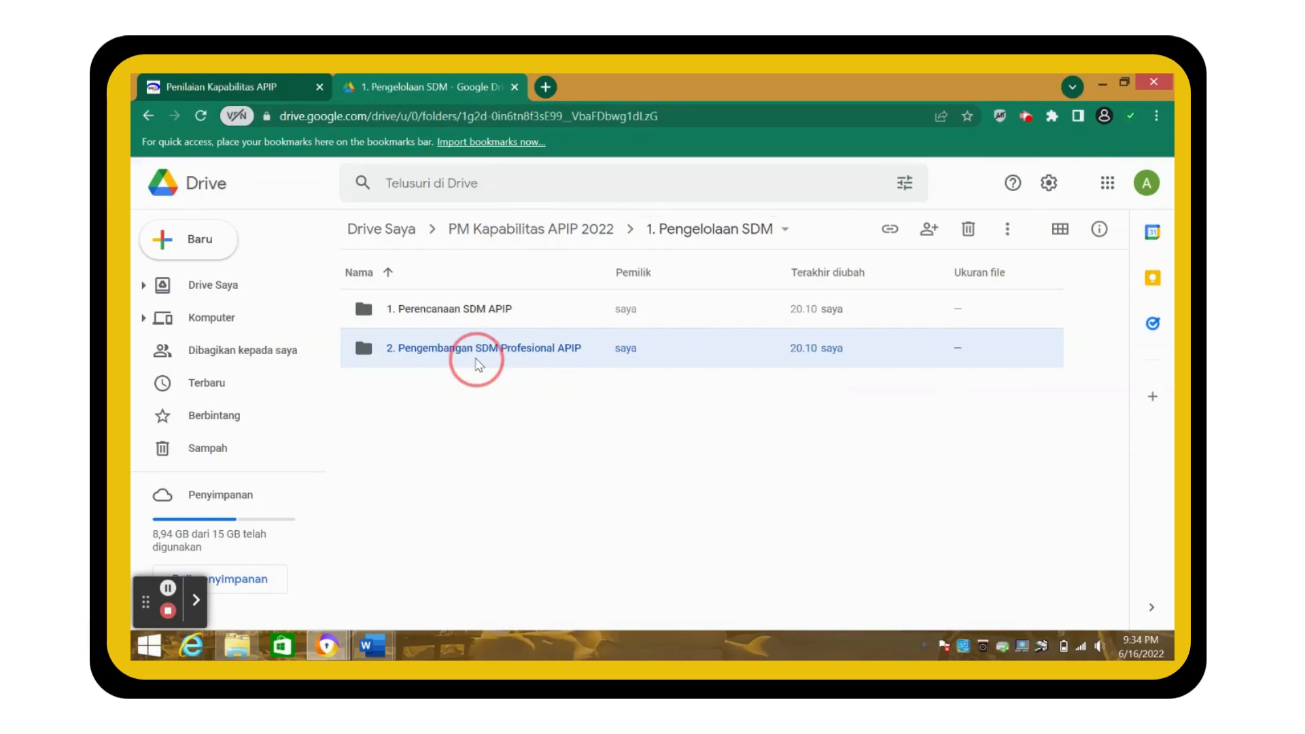
double_click(477, 360)
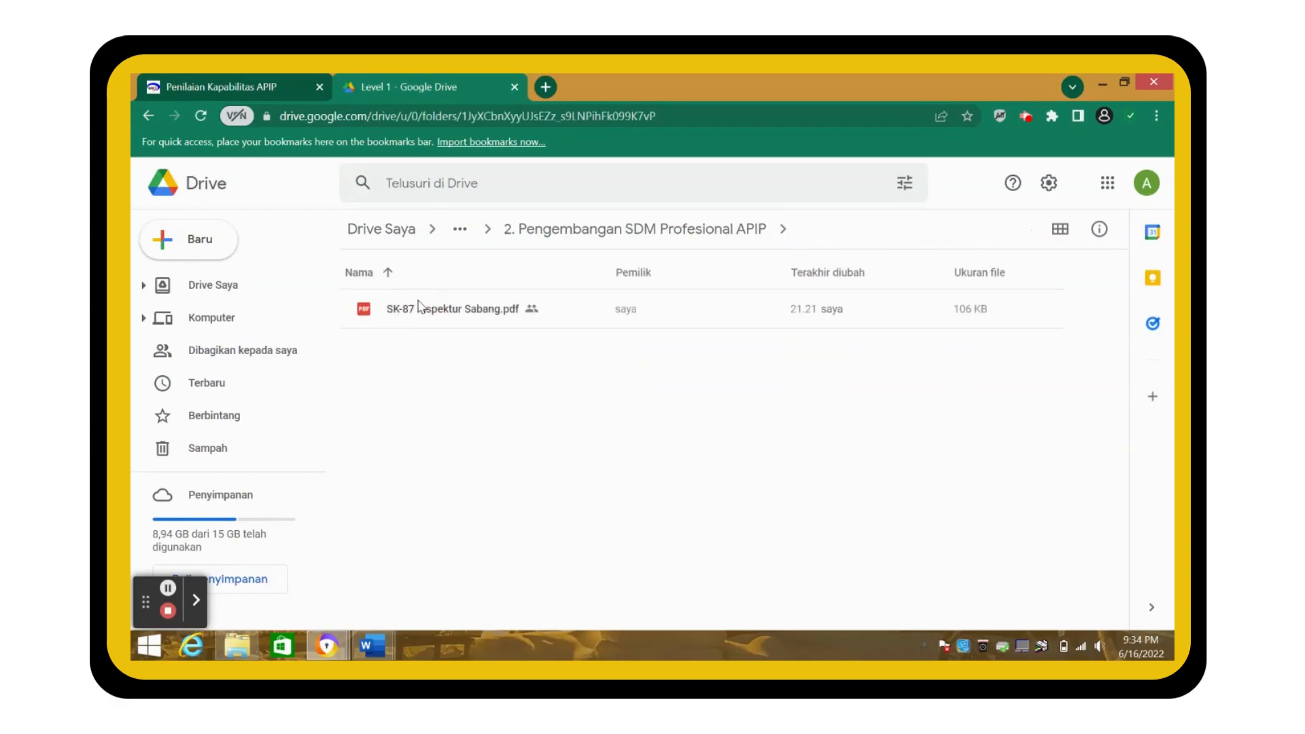
- Copy the anyone-with-the-link share link for SK-87 Inspektur Sabang.pdf
left_click(435, 309)
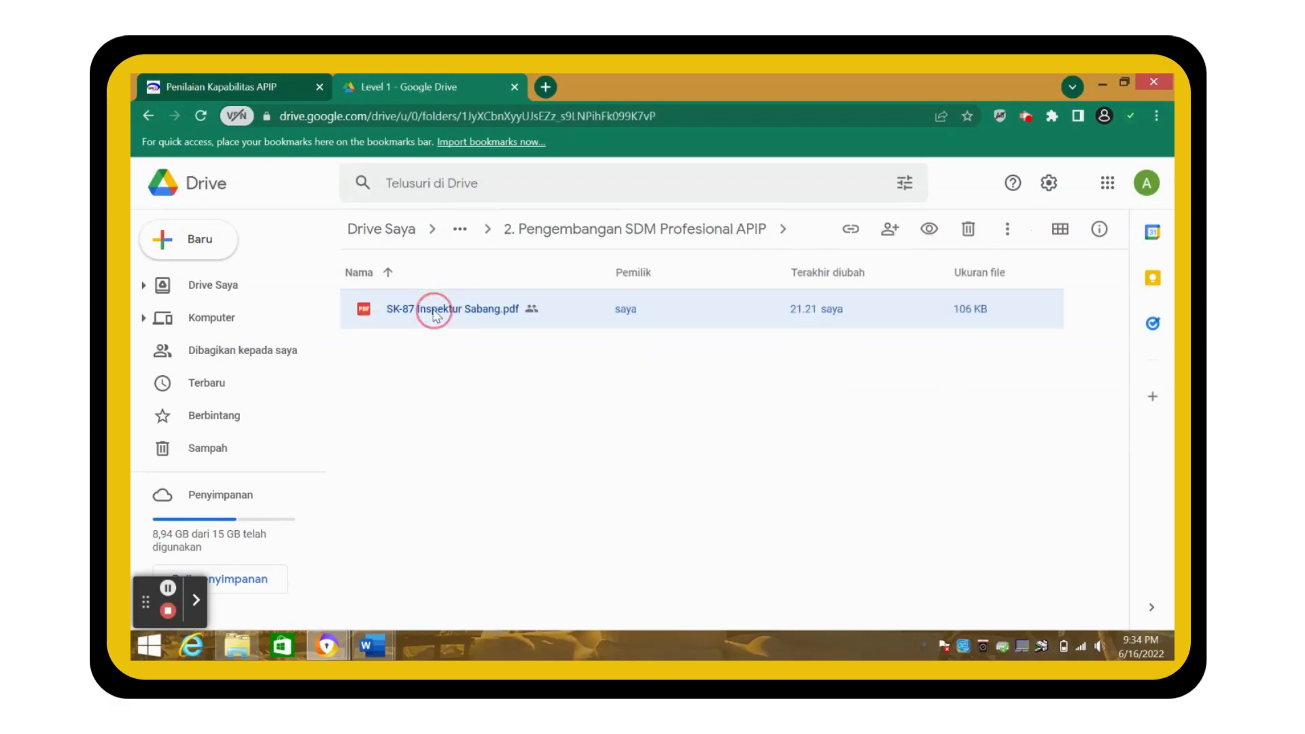
right_click(434, 311)
left_click(479, 327)
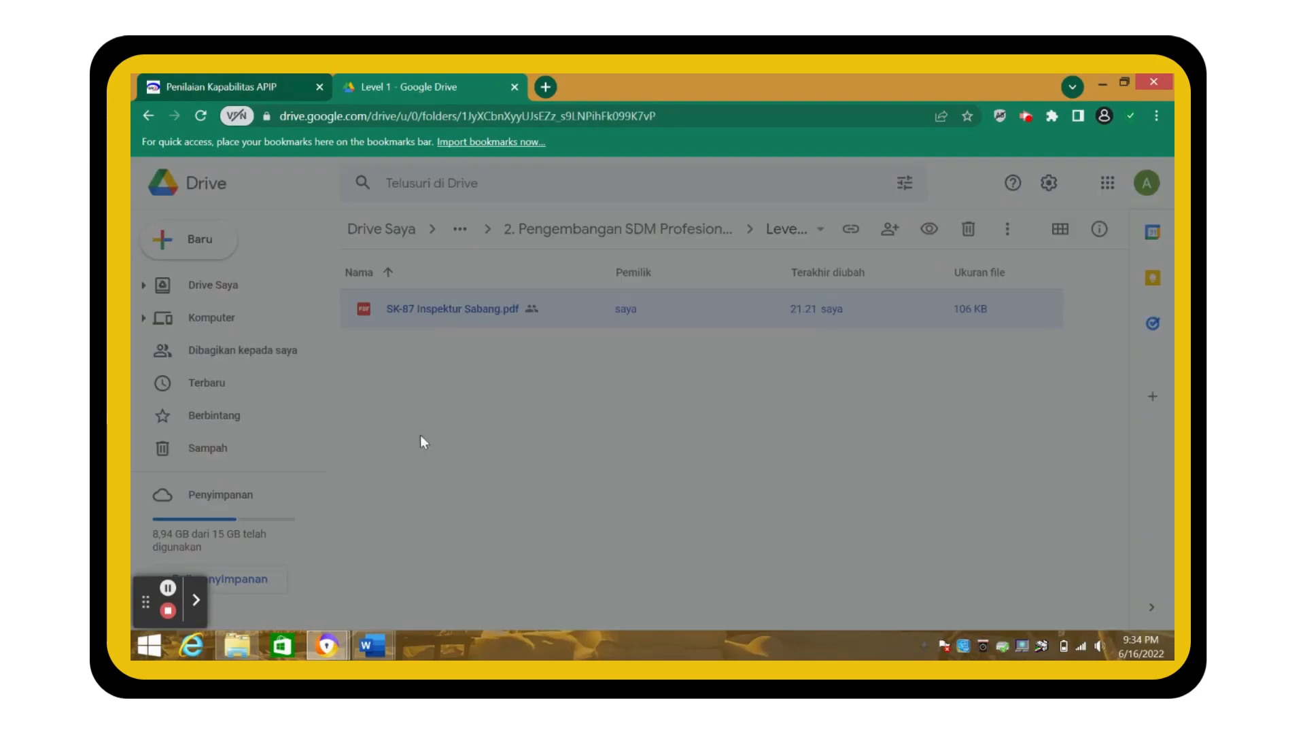
left_click(544, 550)
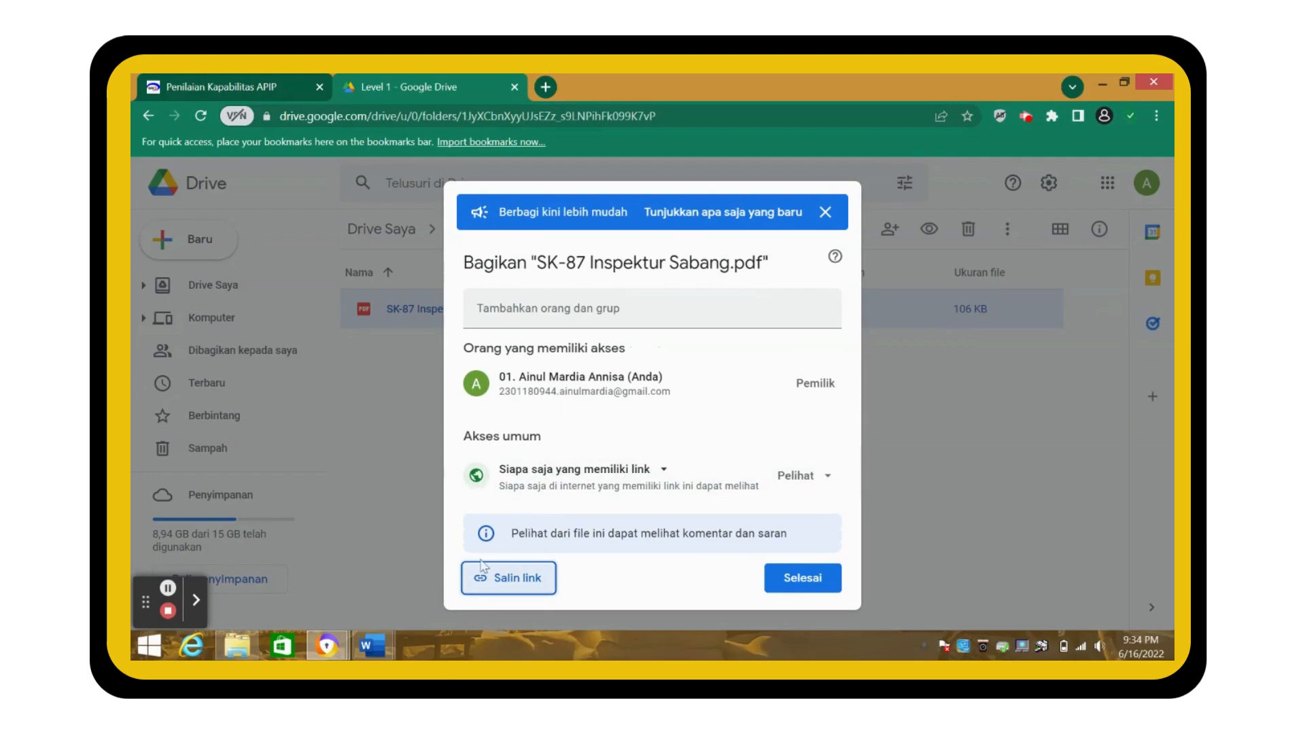
left_click(498, 585)
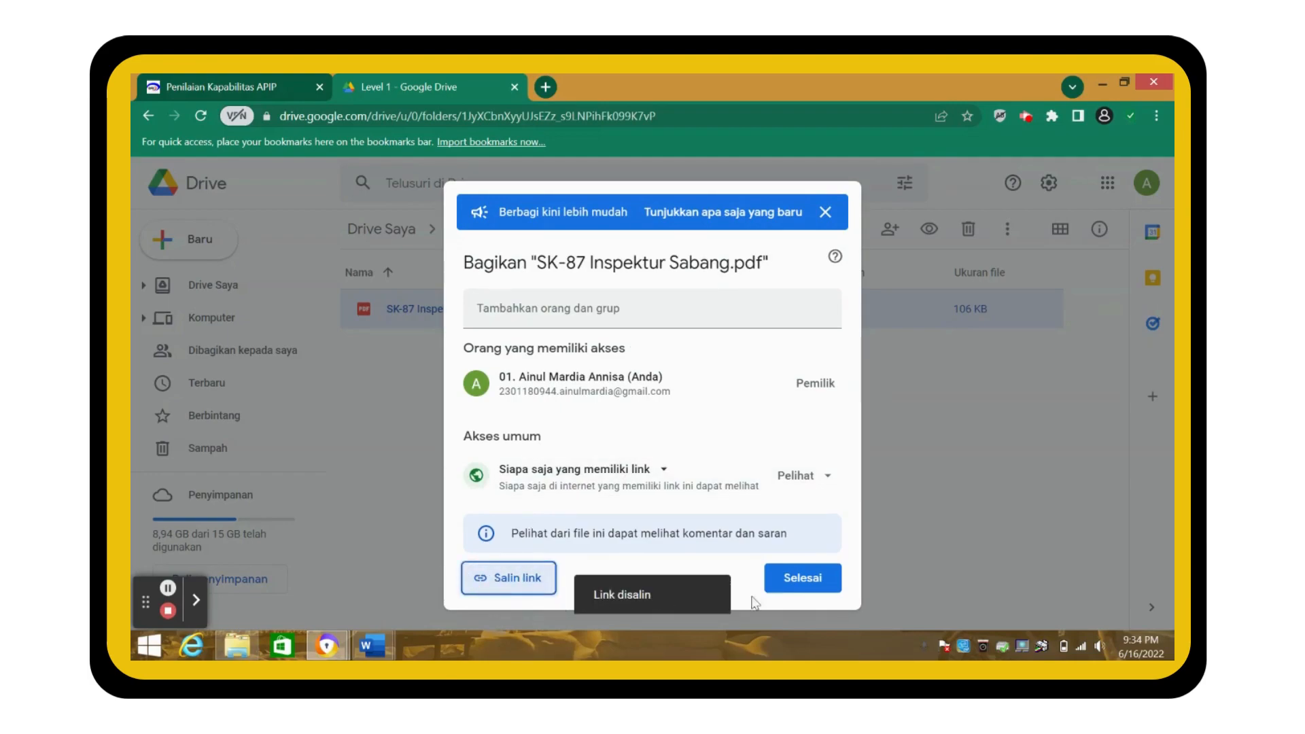
left_click(802, 579)
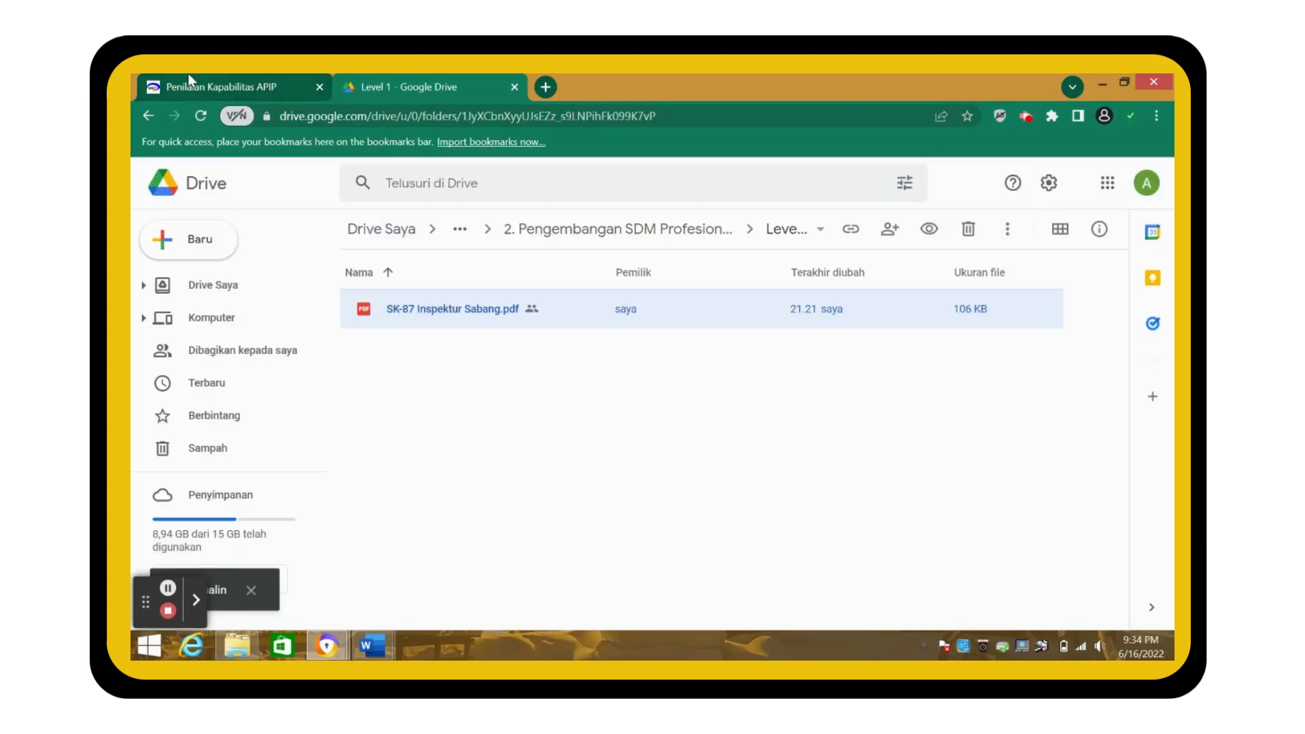
left_click(219, 83)
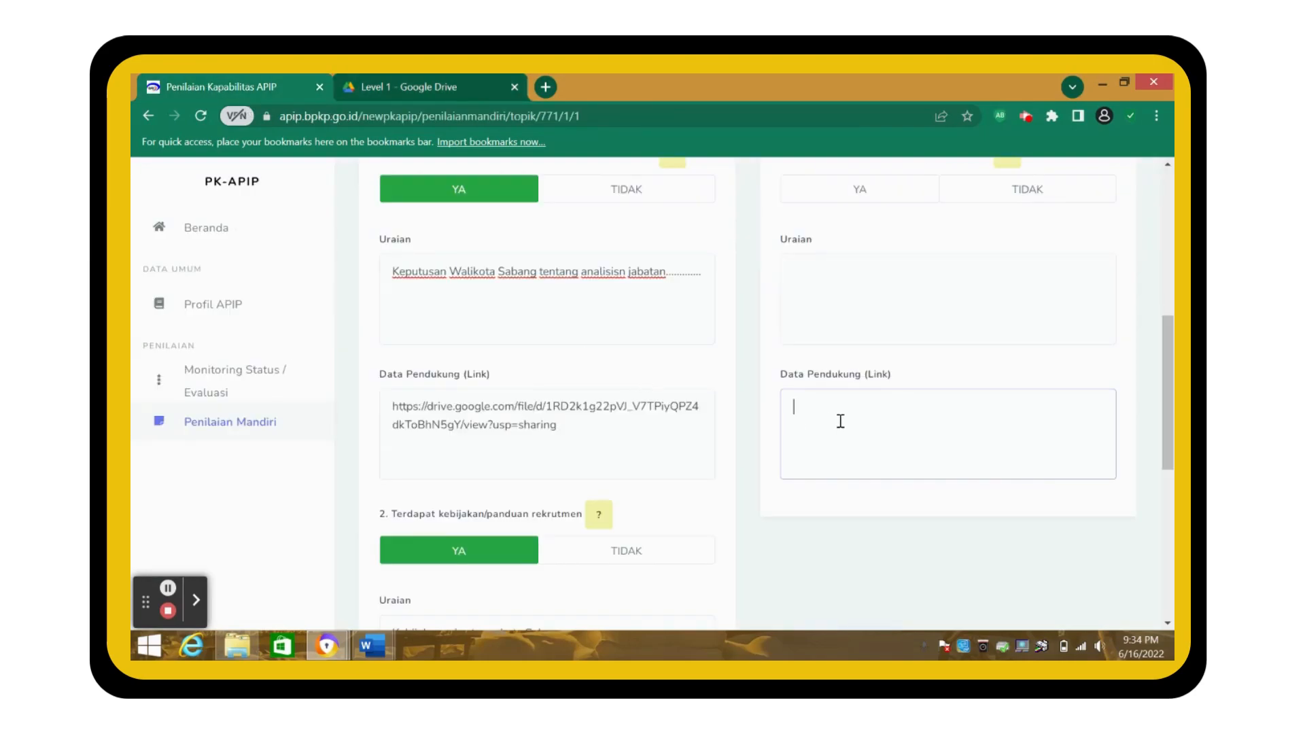
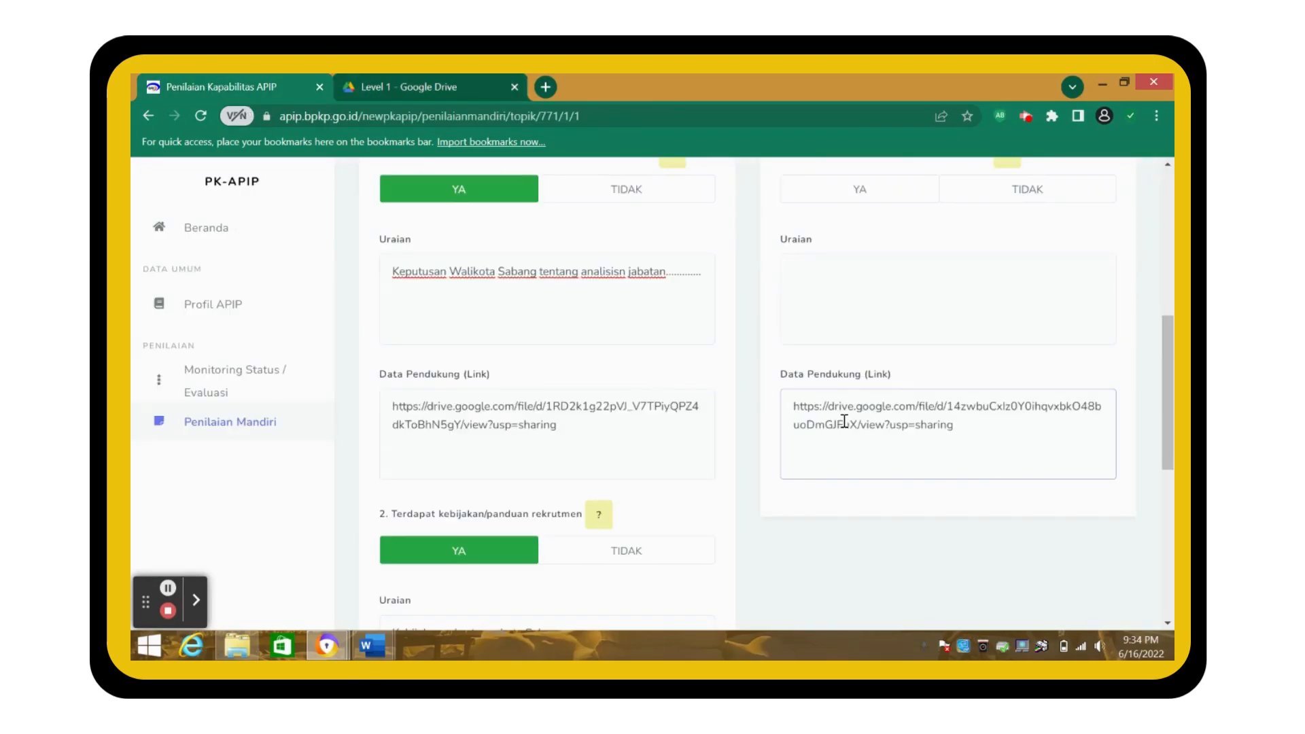
- Add the SK-87 link and 'SK Inspektur Sabang No 87 Tahun 2021'; mark item 1 and conclusion YA
scroll(835, 343, "up", 3)
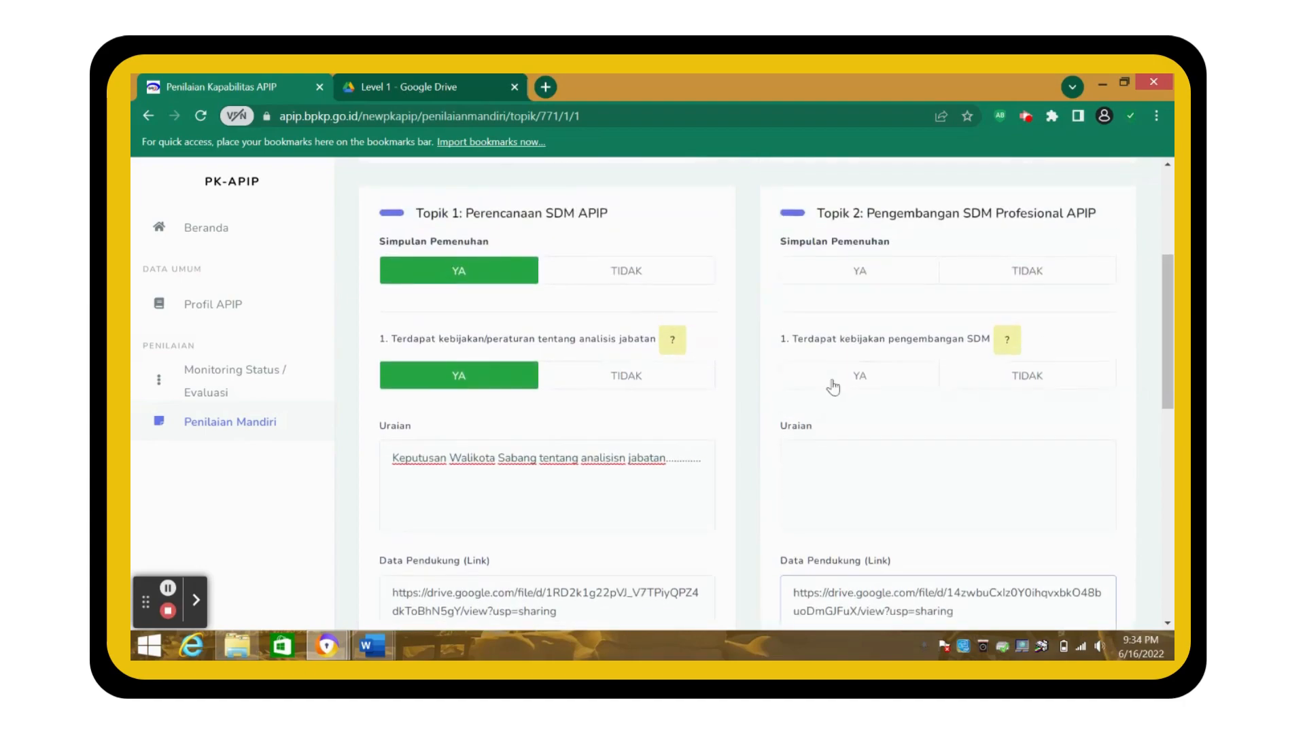
left_click(835, 455)
type("SK Inspektur")
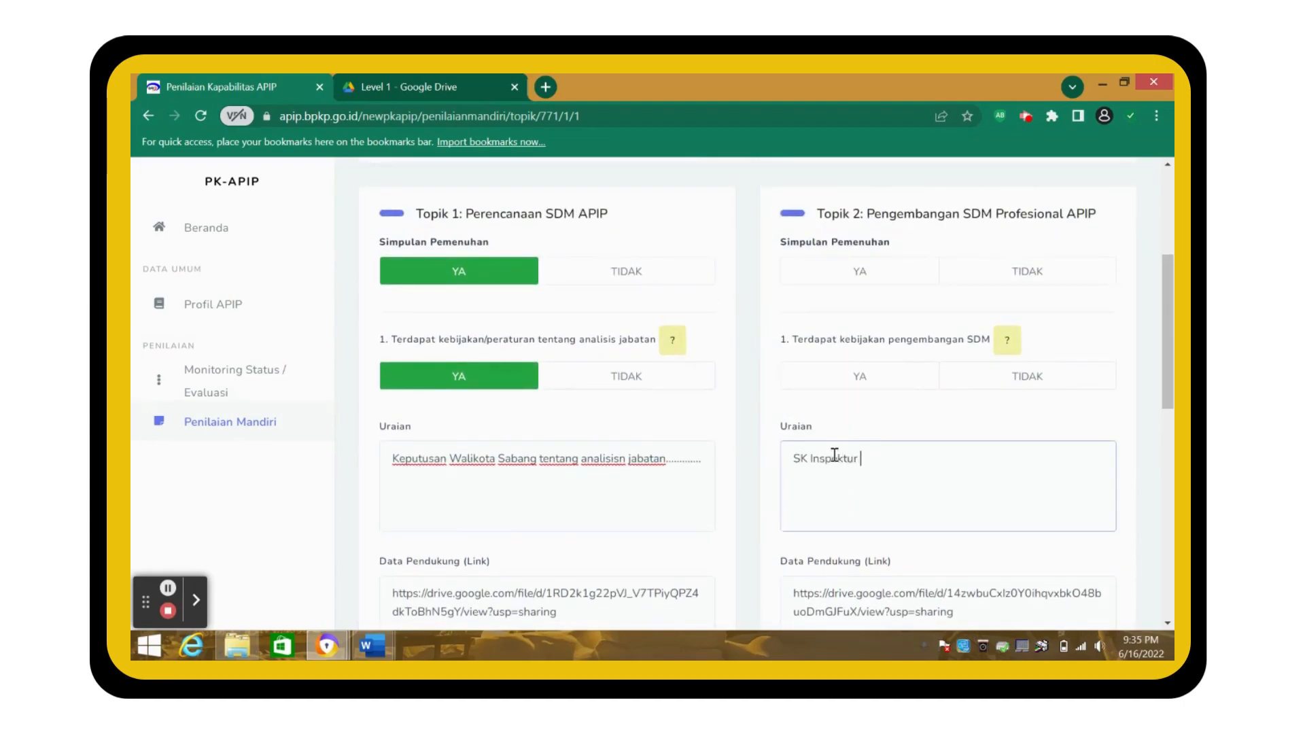
type(" Sabang No")
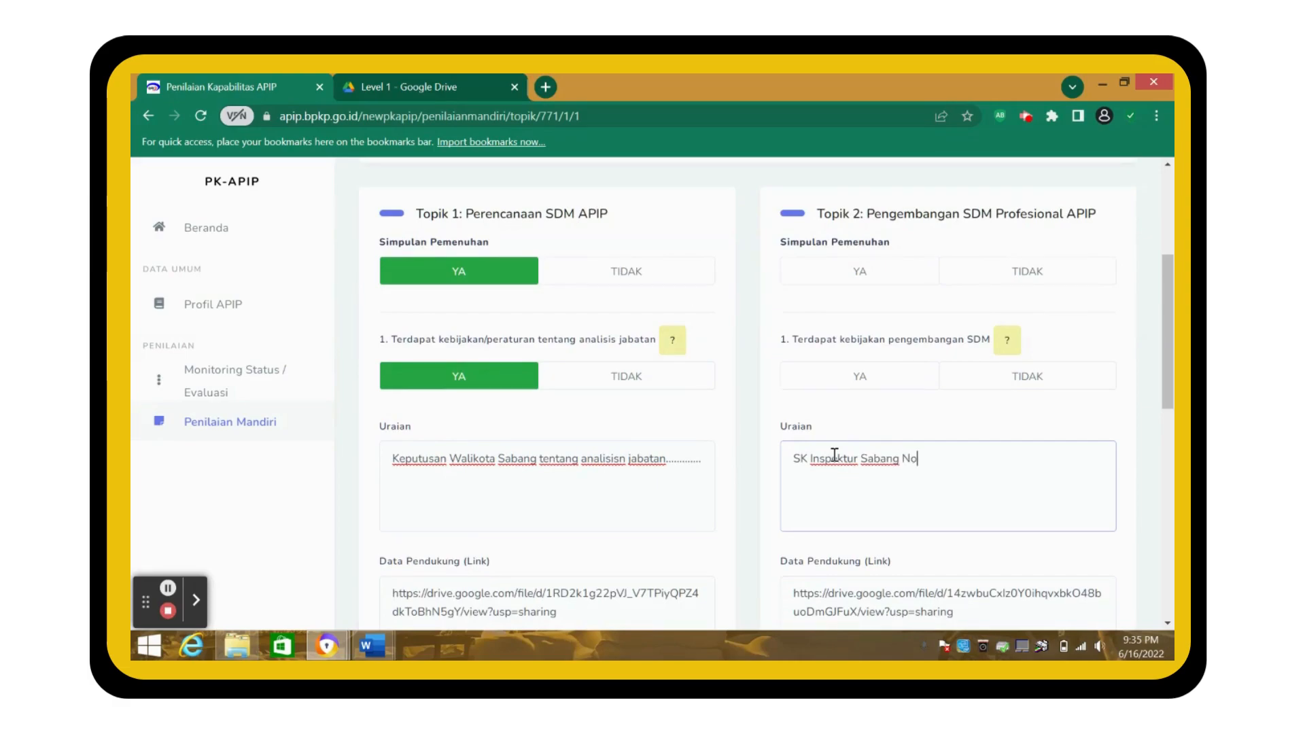
type(" 87 T")
left_click(867, 386)
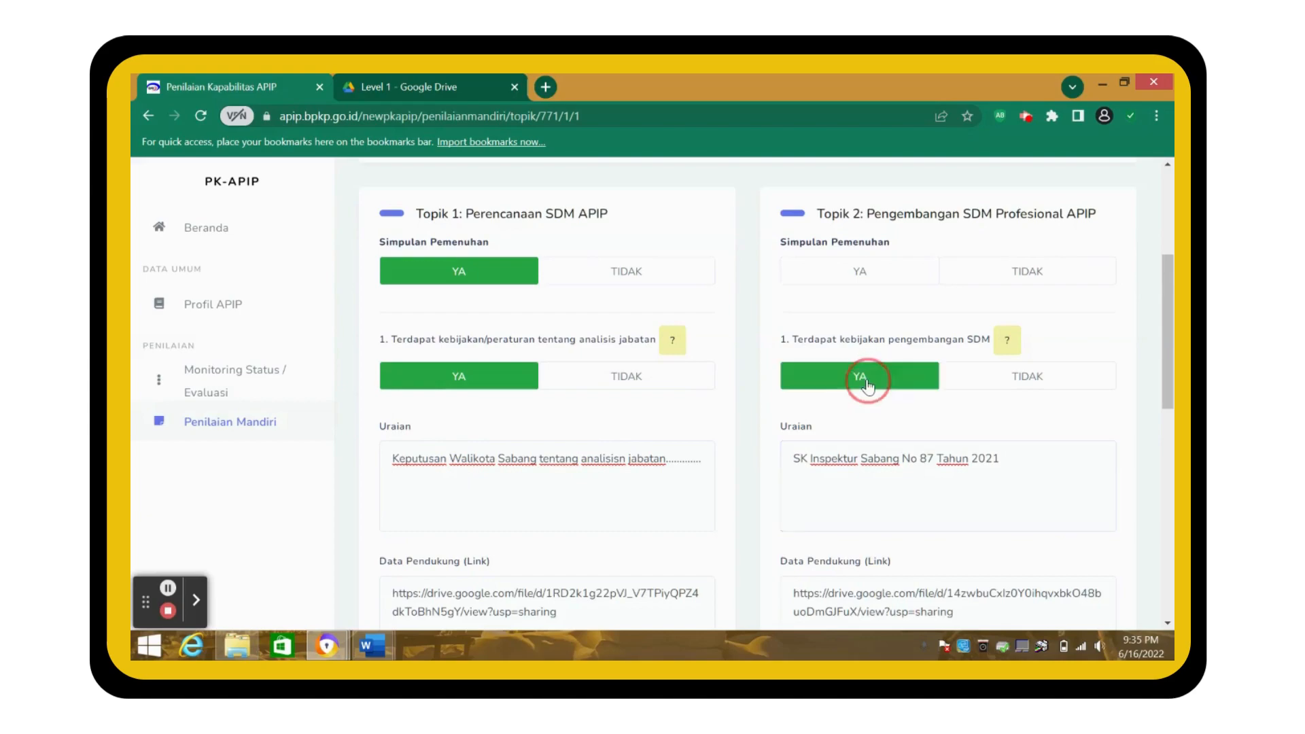
left_click(827, 285)
- Save the Pengelolaan SDM Level 1 answers
scroll(596, 255, "up", 3)
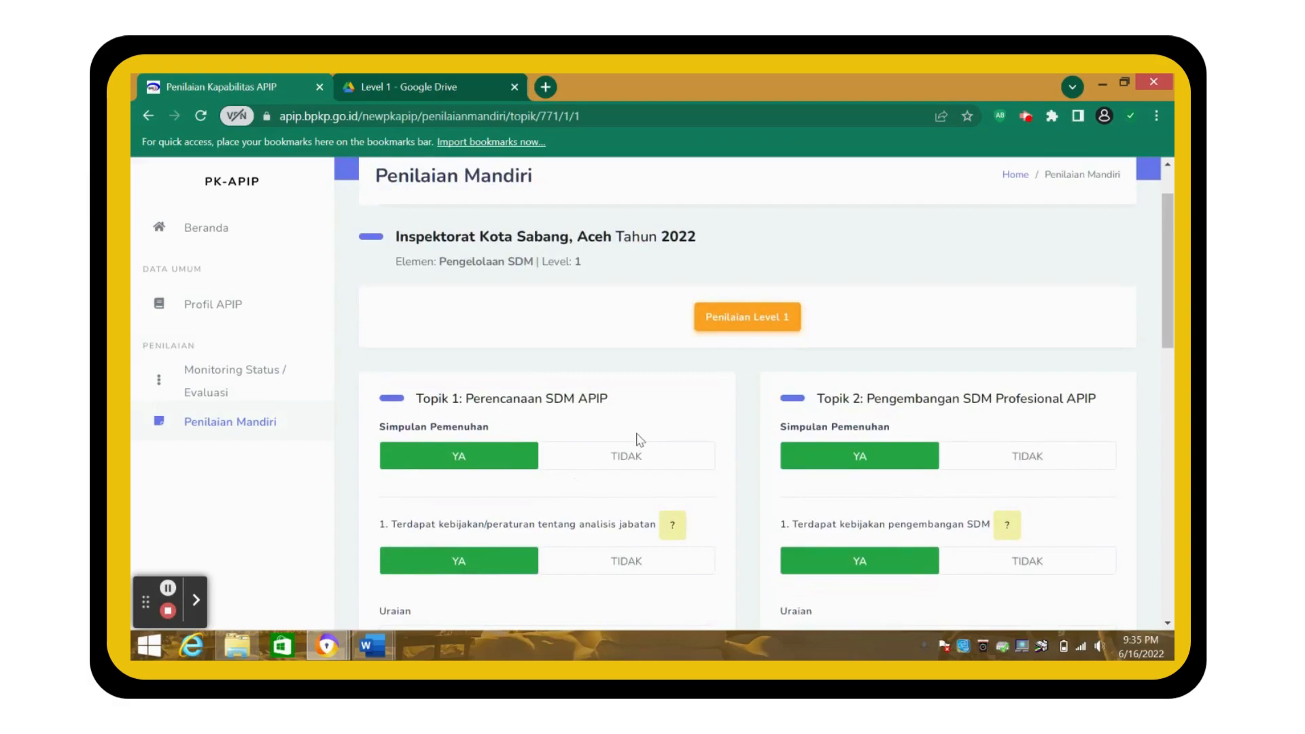
scroll(639, 442, "down", 10)
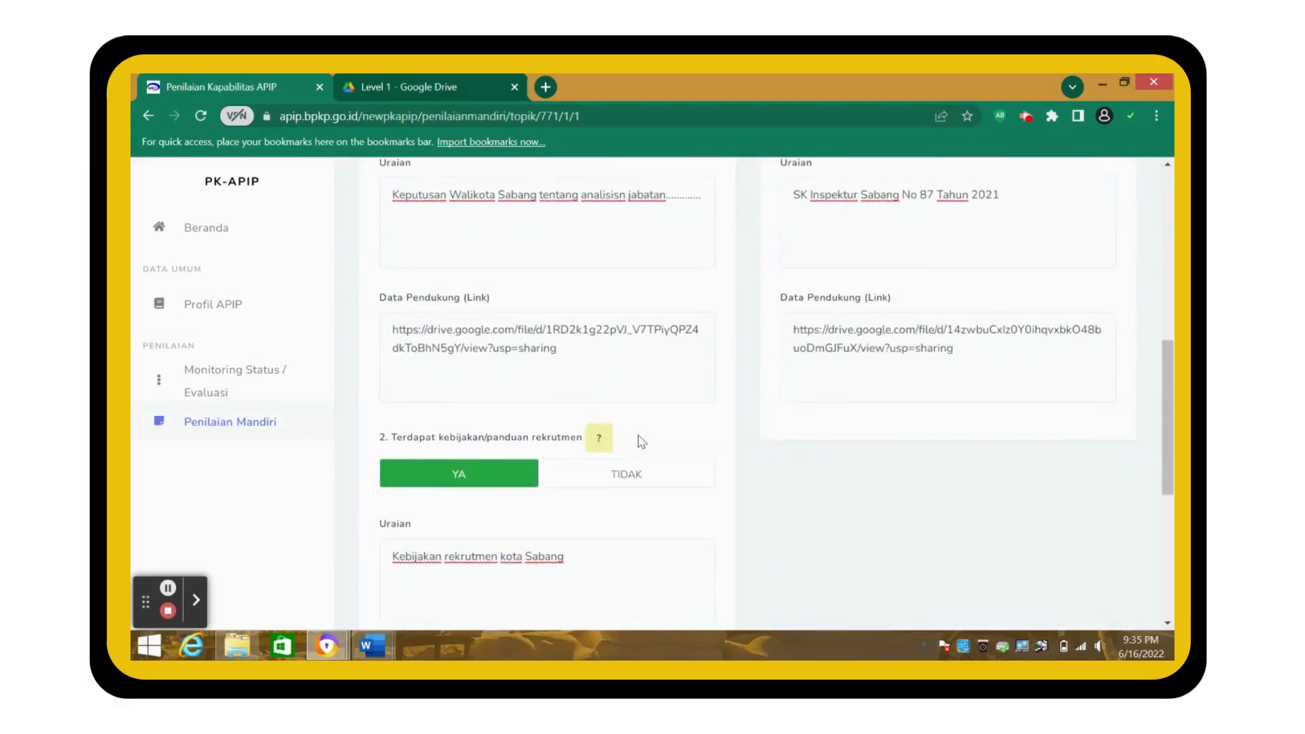
scroll(639, 442, "down", 2)
left_click(1077, 573)
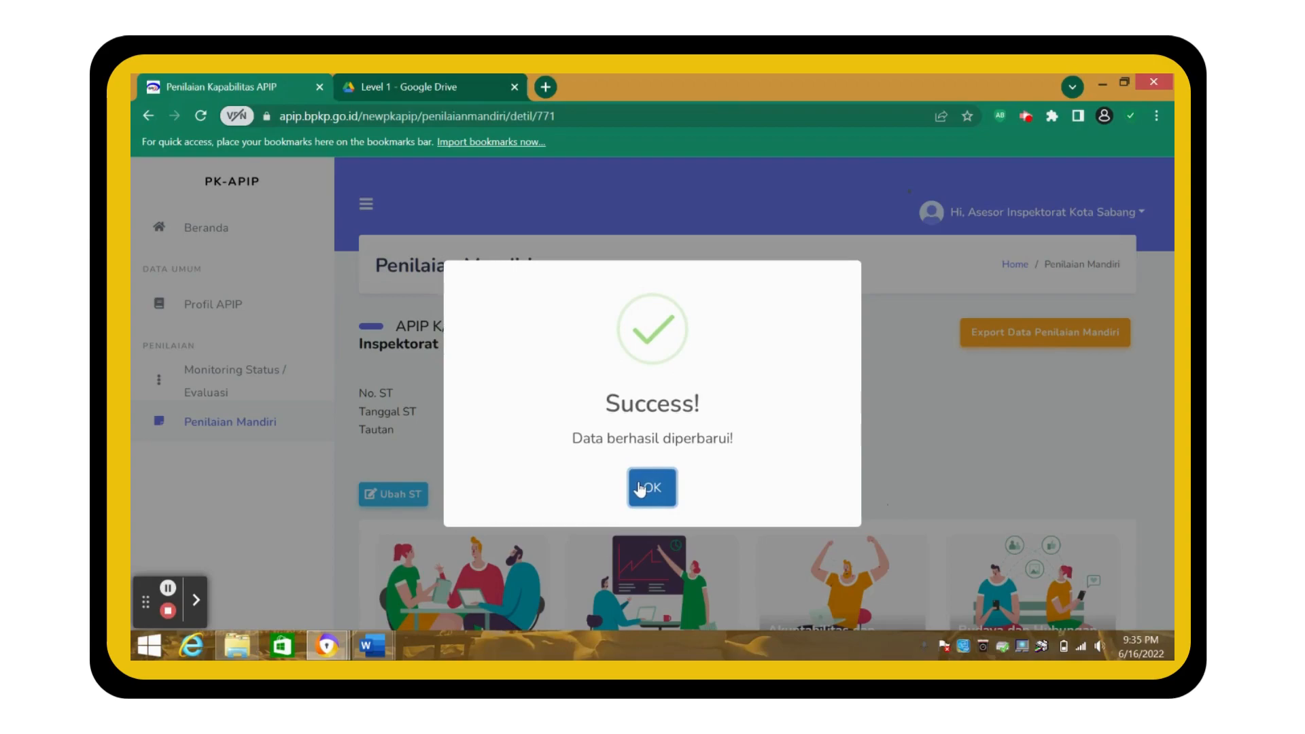
- Dismiss the Success message and scroll back to the category cards
left_click(653, 487)
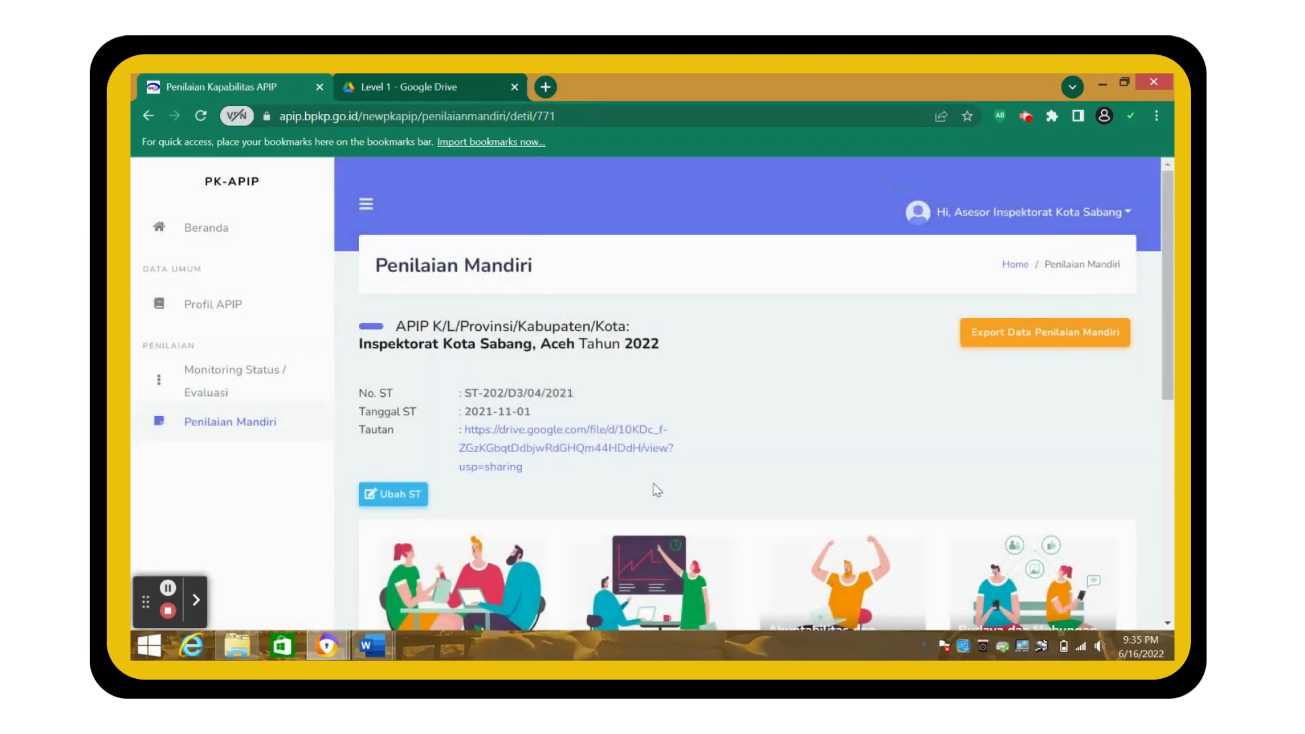
scroll(657, 489, "down", 3)
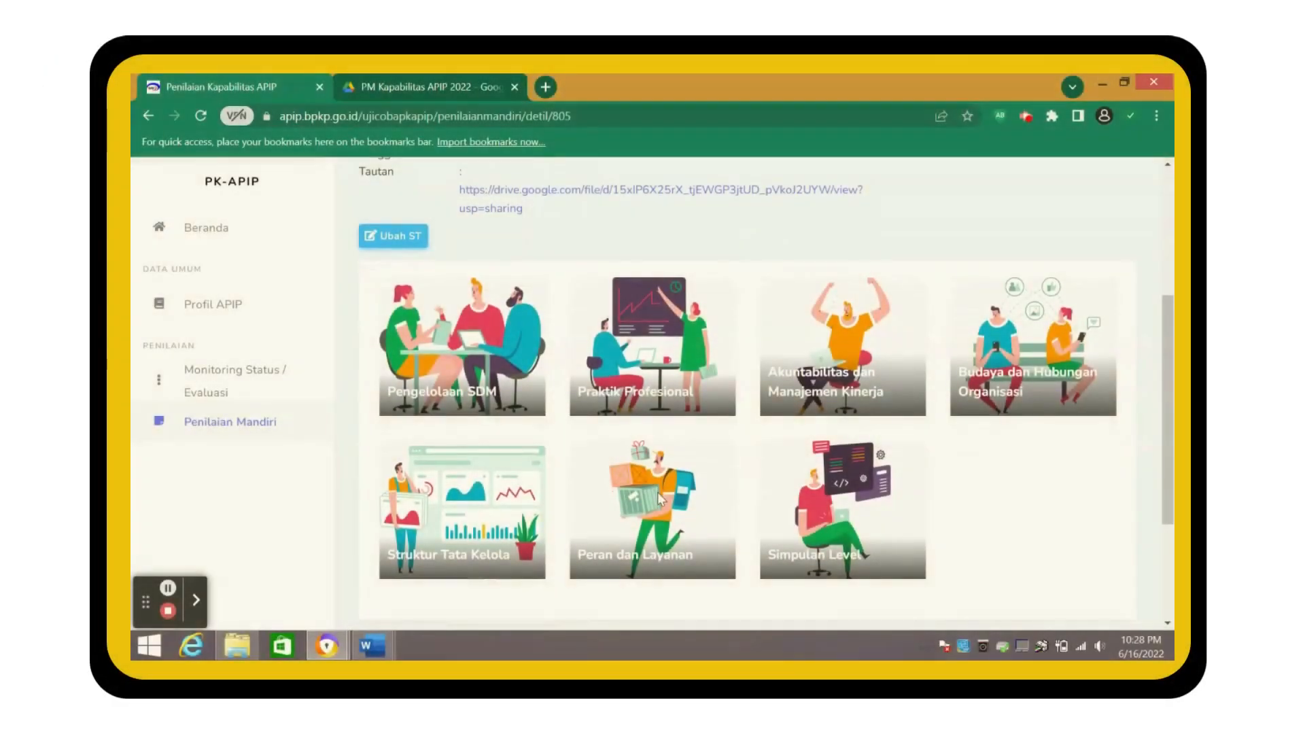
- Open the overall level conclusion and scroll through its charts: every element and topic at score 2, LEVEL 2
left_click(824, 561)
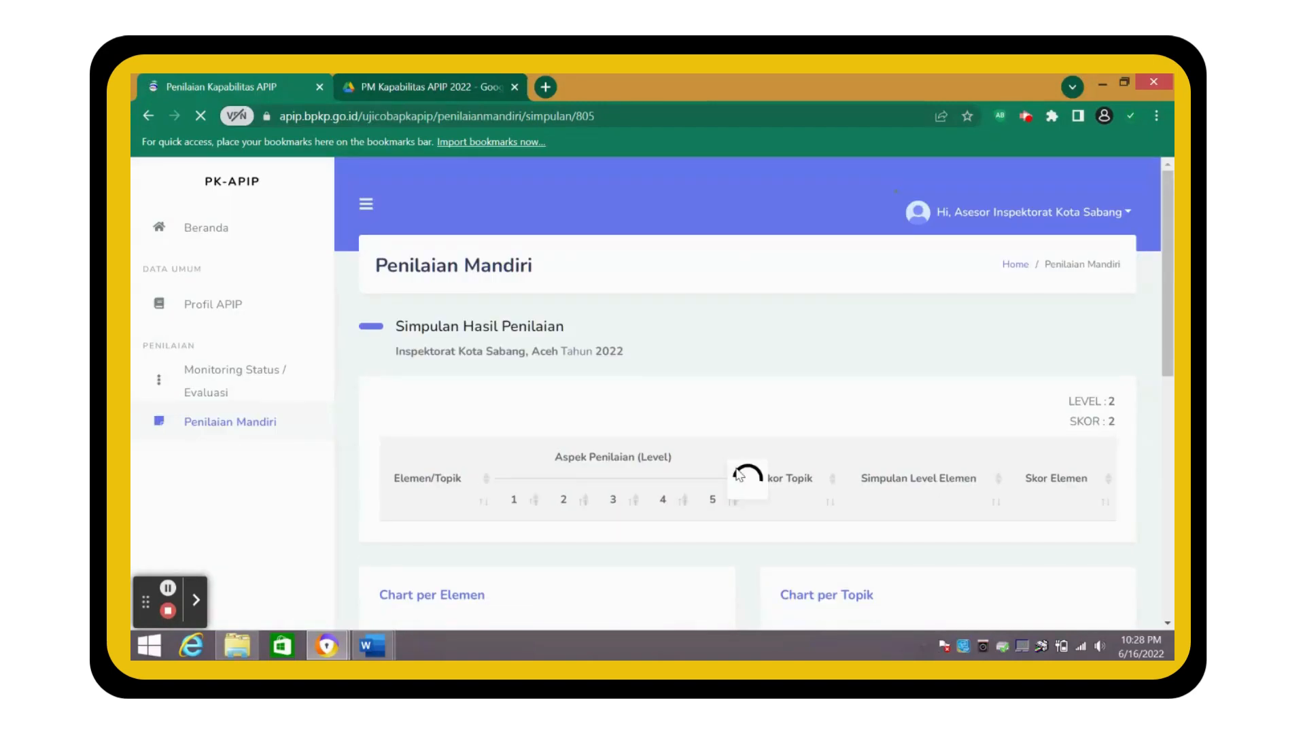
scroll(739, 474, "down", 3)
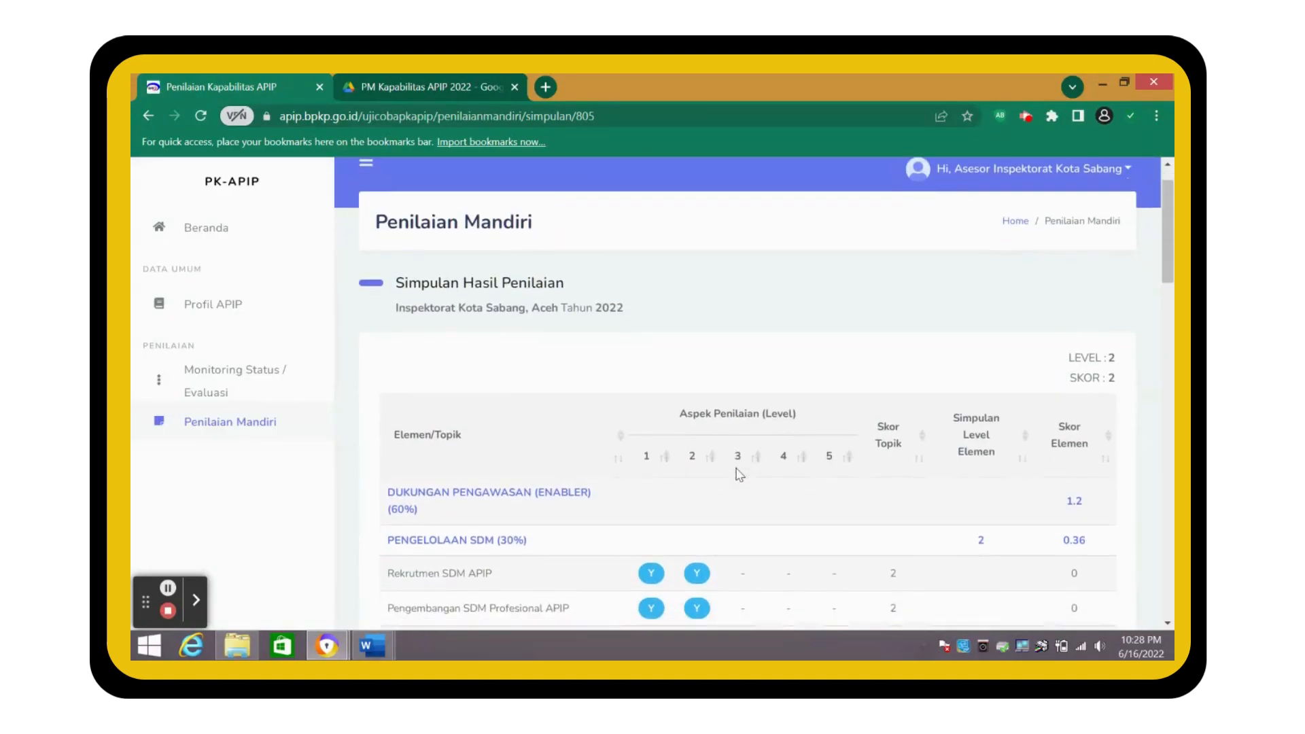
scroll(740, 474, "down", 1)
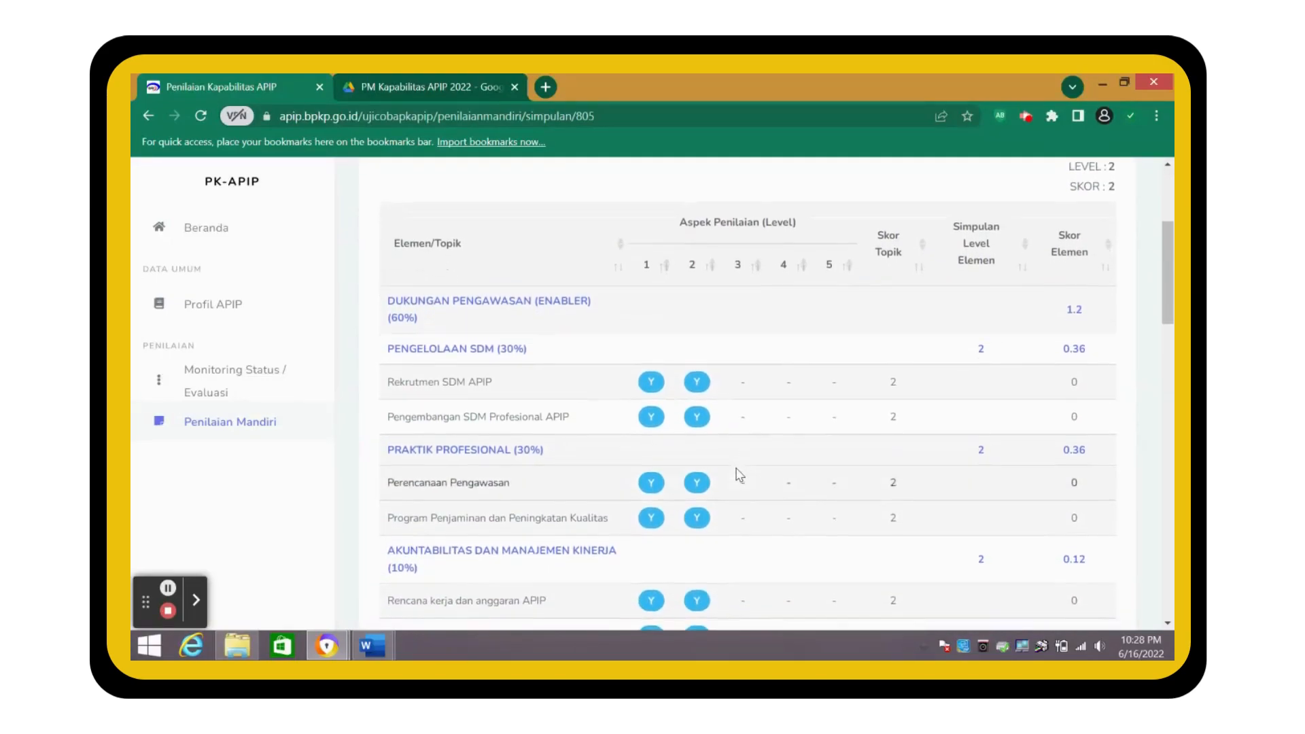
scroll(740, 474, "down", 3)
scroll(739, 475, "down", 2)
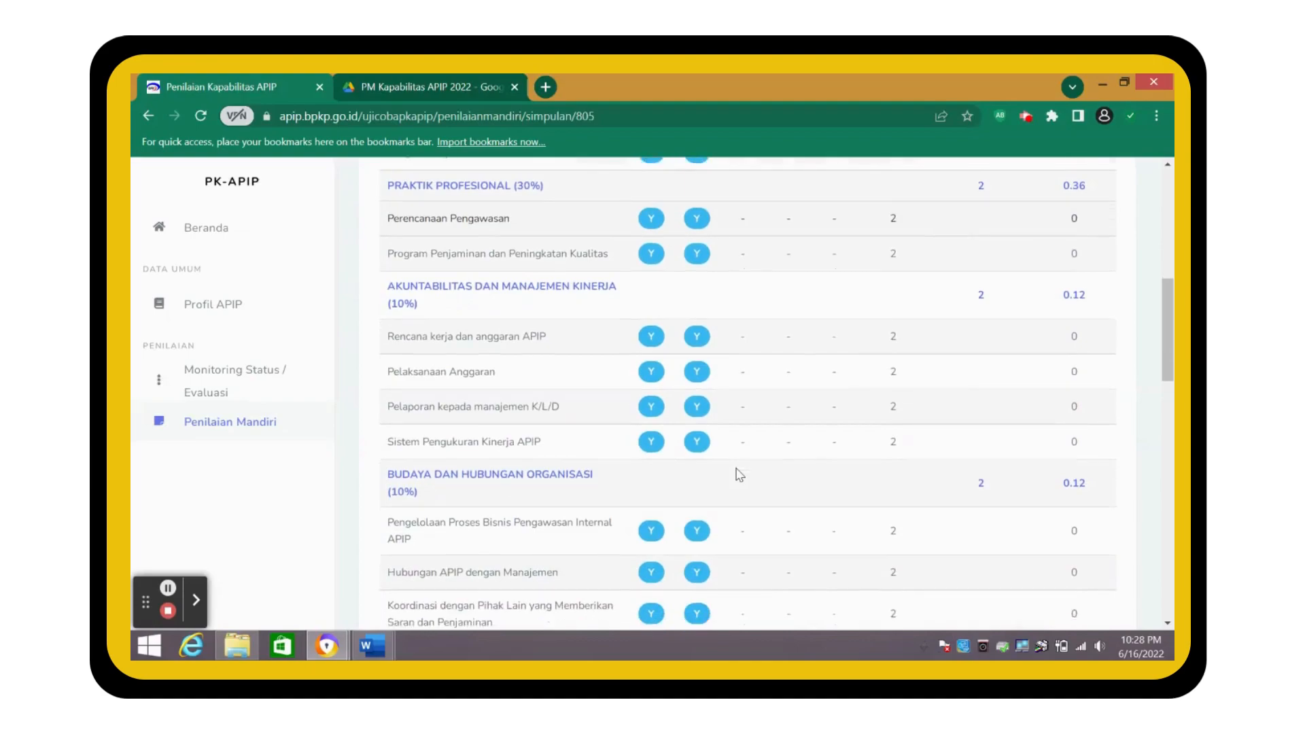
scroll(739, 474, "down", 5)
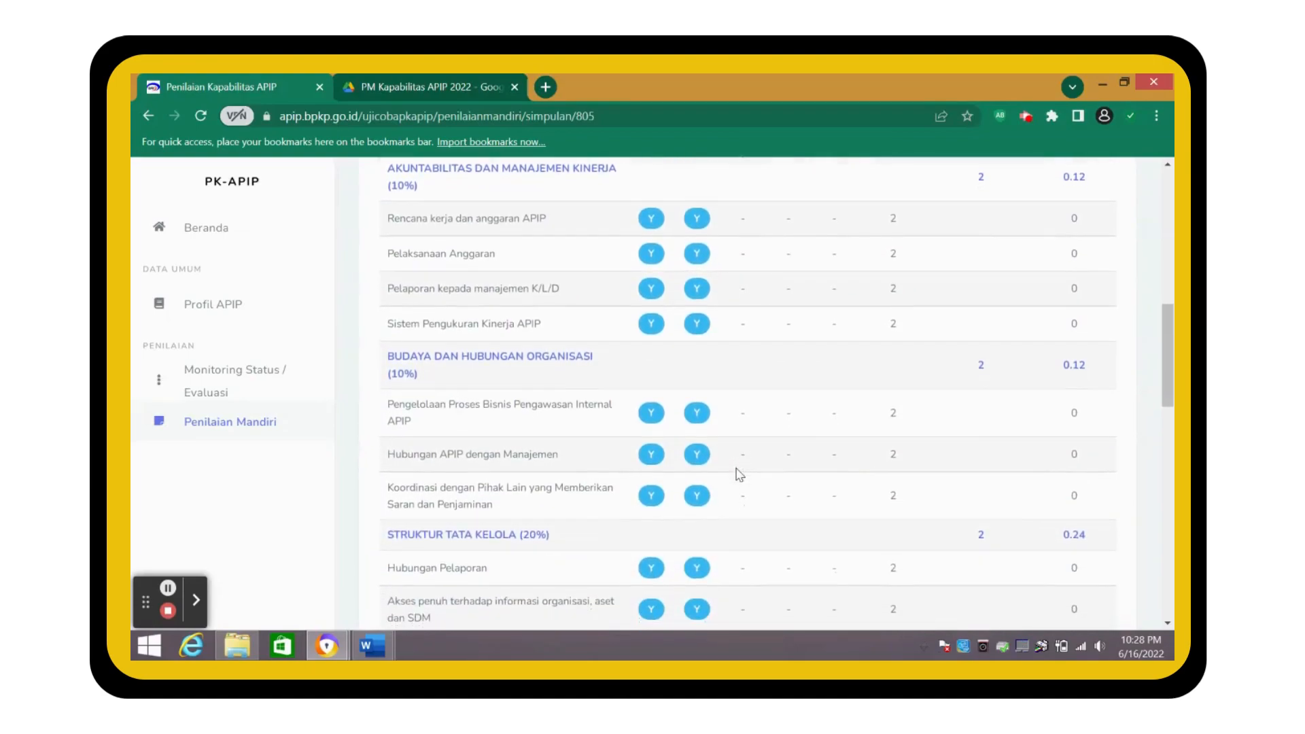
scroll(740, 475, "down", 3)
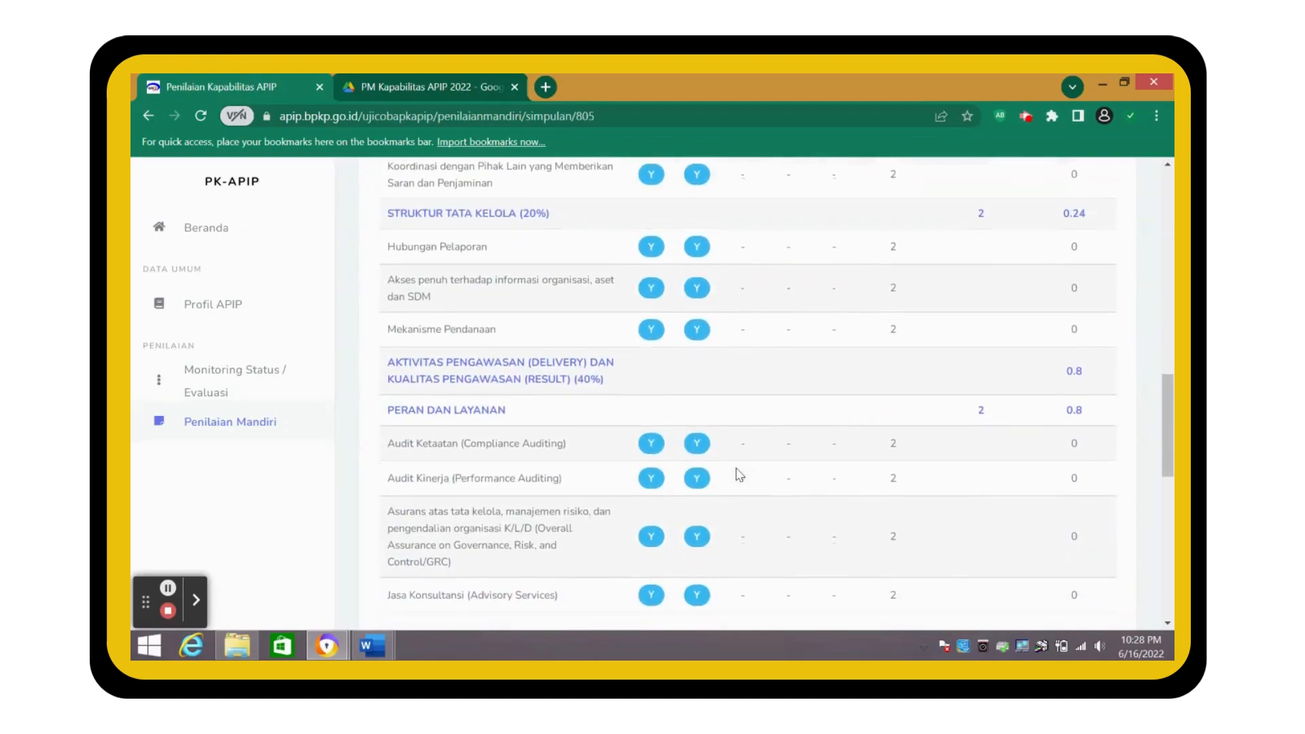
scroll(739, 475, "down", 3)
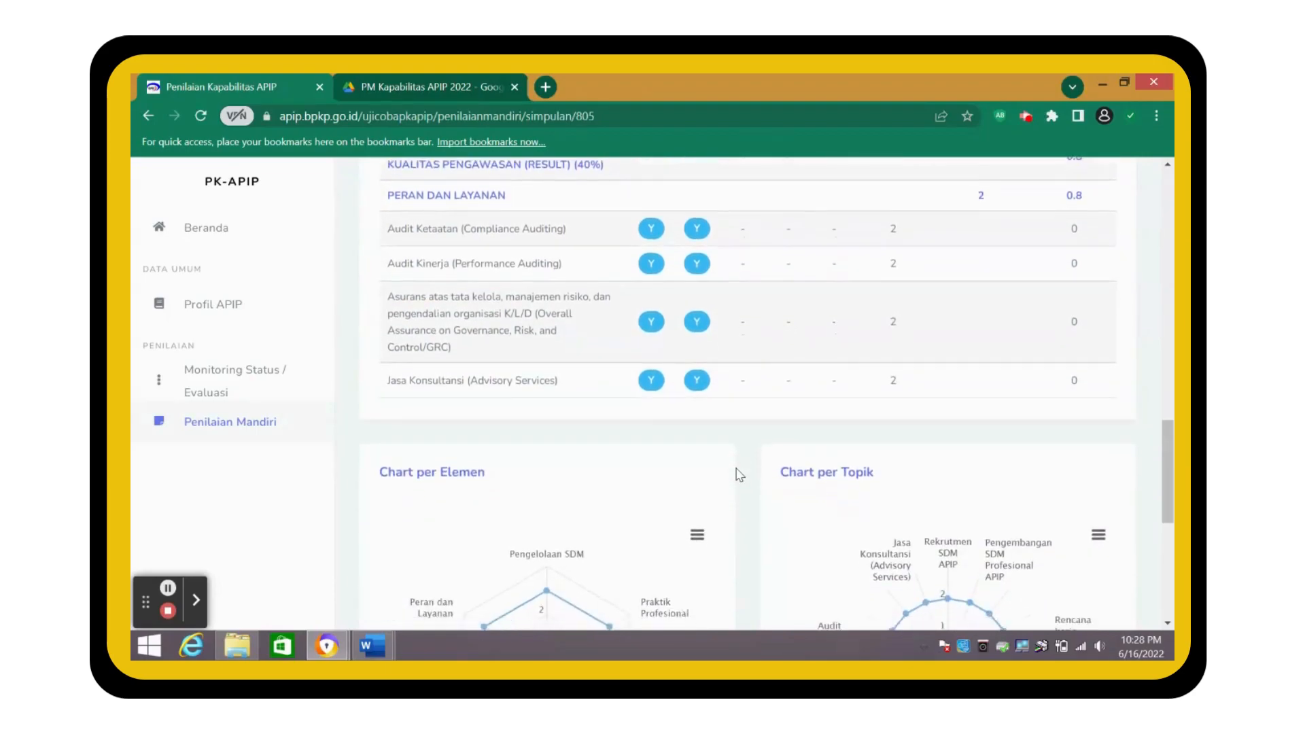
mouse_move(623, 503)
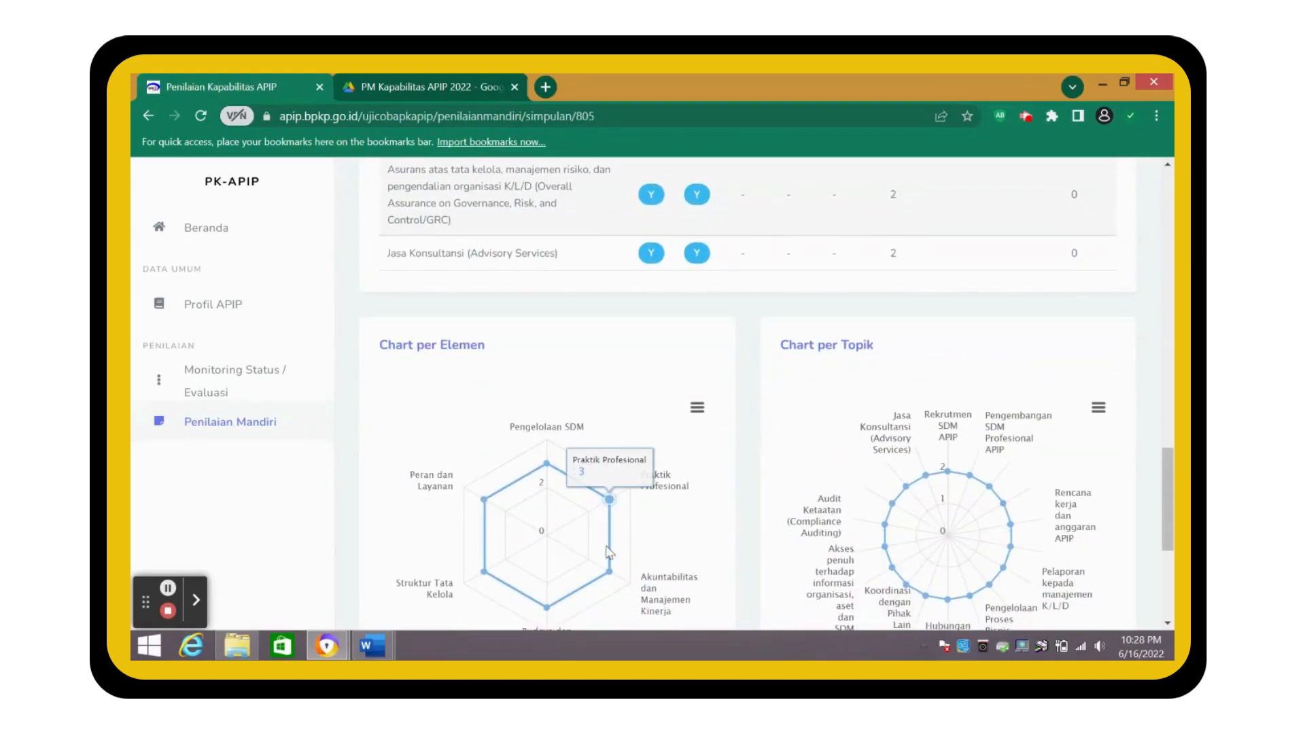
mouse_move(608, 569)
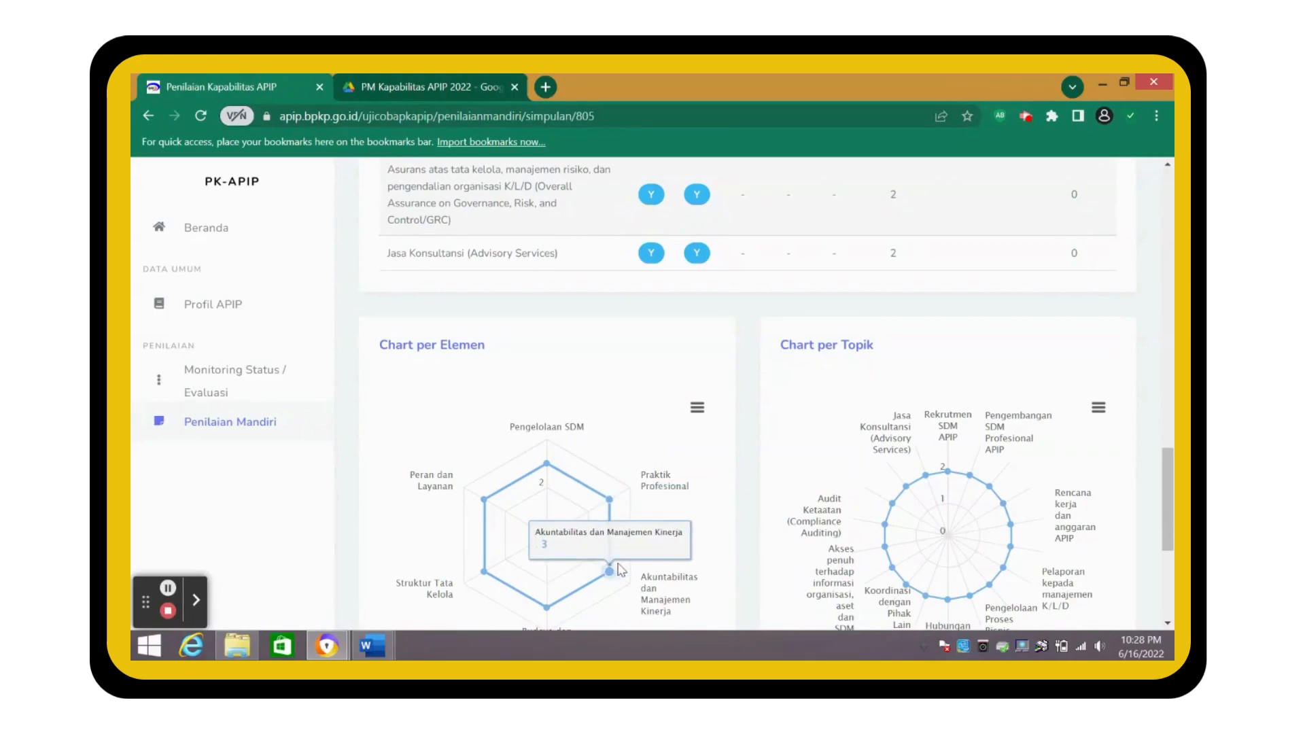
scroll(632, 567, "down", 2)
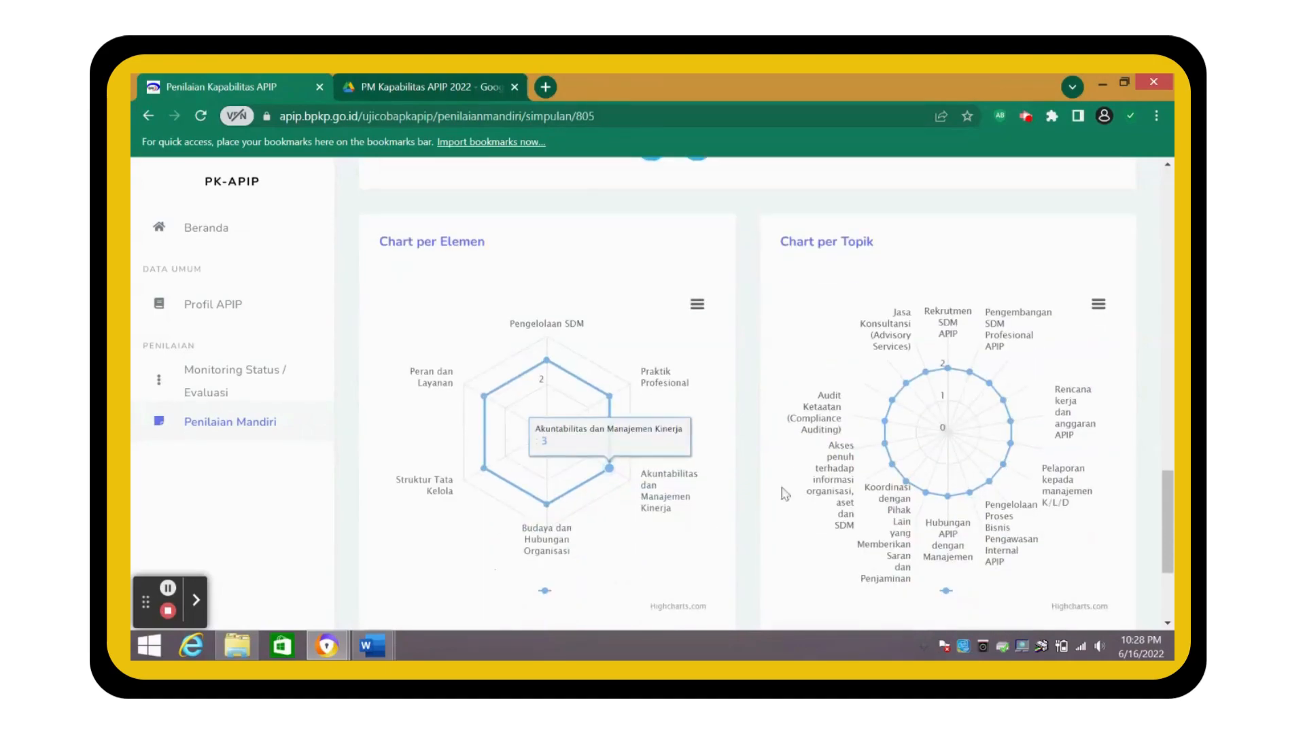
mouse_move(906, 462)
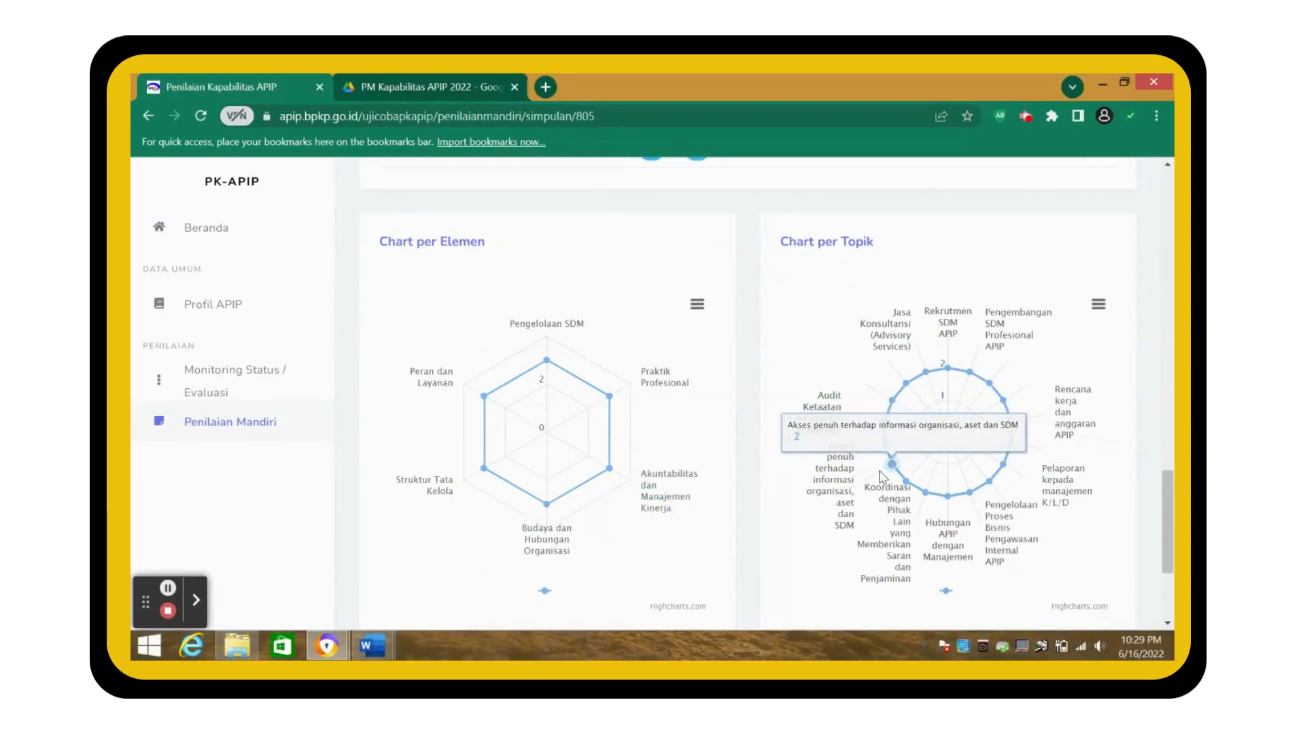
scroll(827, 491, "down", 2)
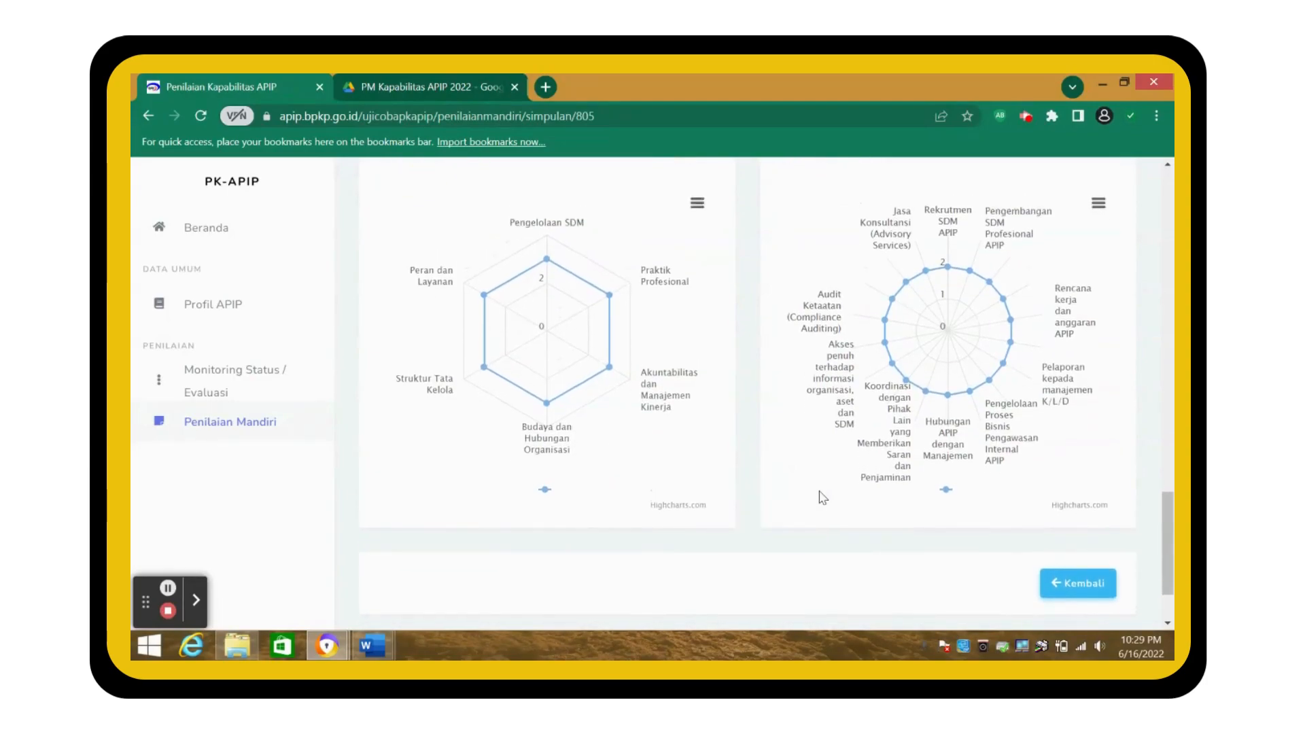
scroll(822, 497, "up", 3)
scroll(823, 497, "up", 1)
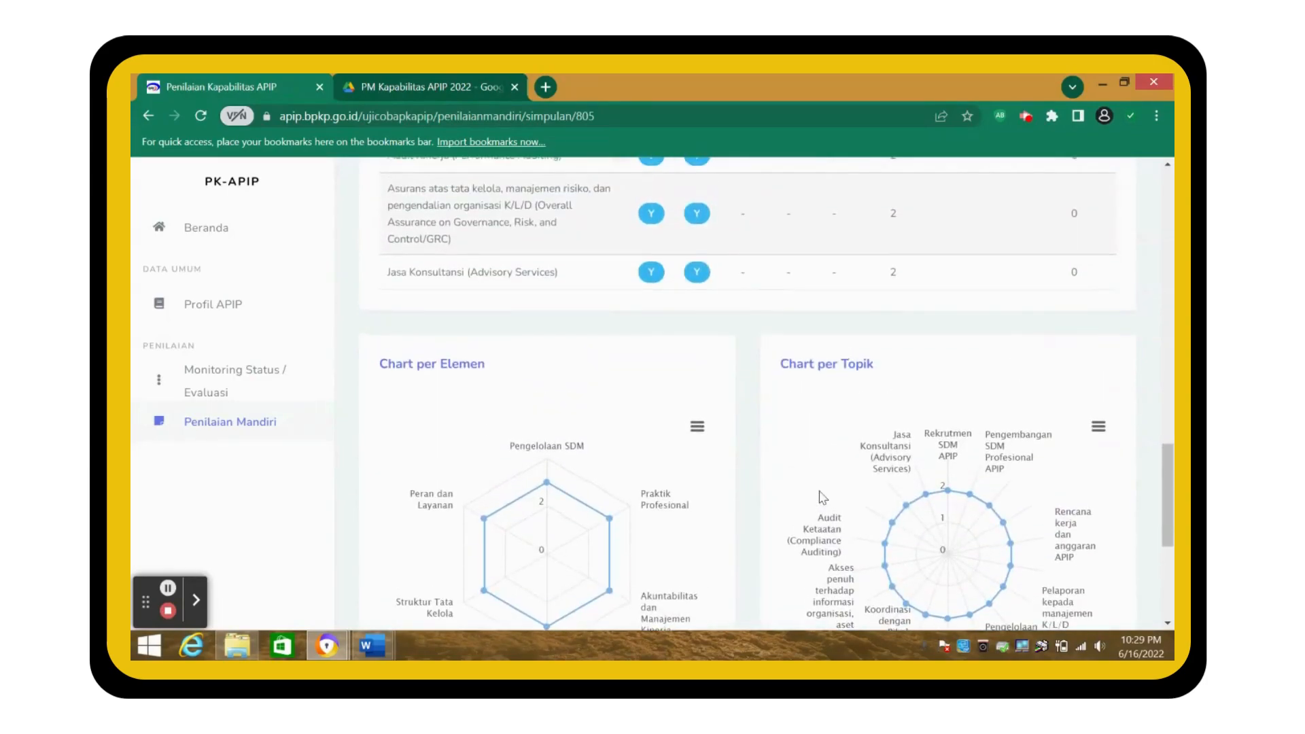
scroll(822, 496, "down", 5)
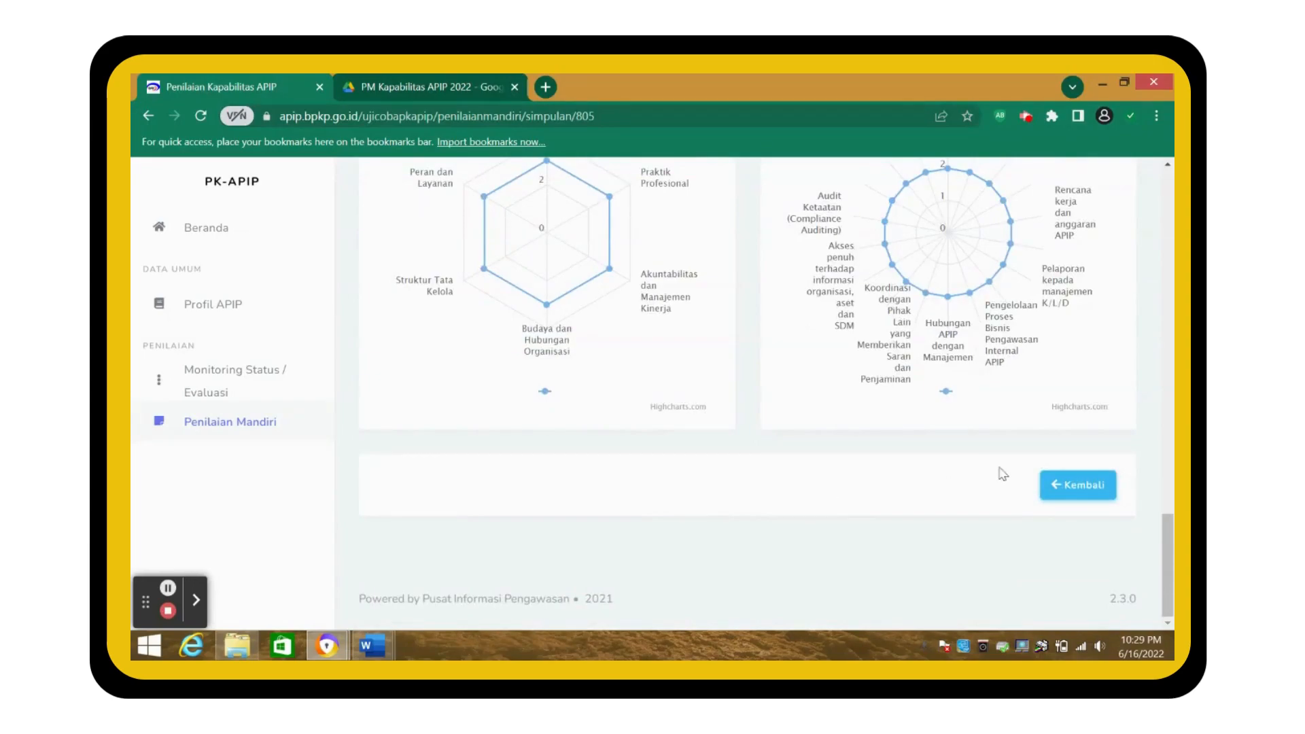
scroll(945, 397, "up", 15)
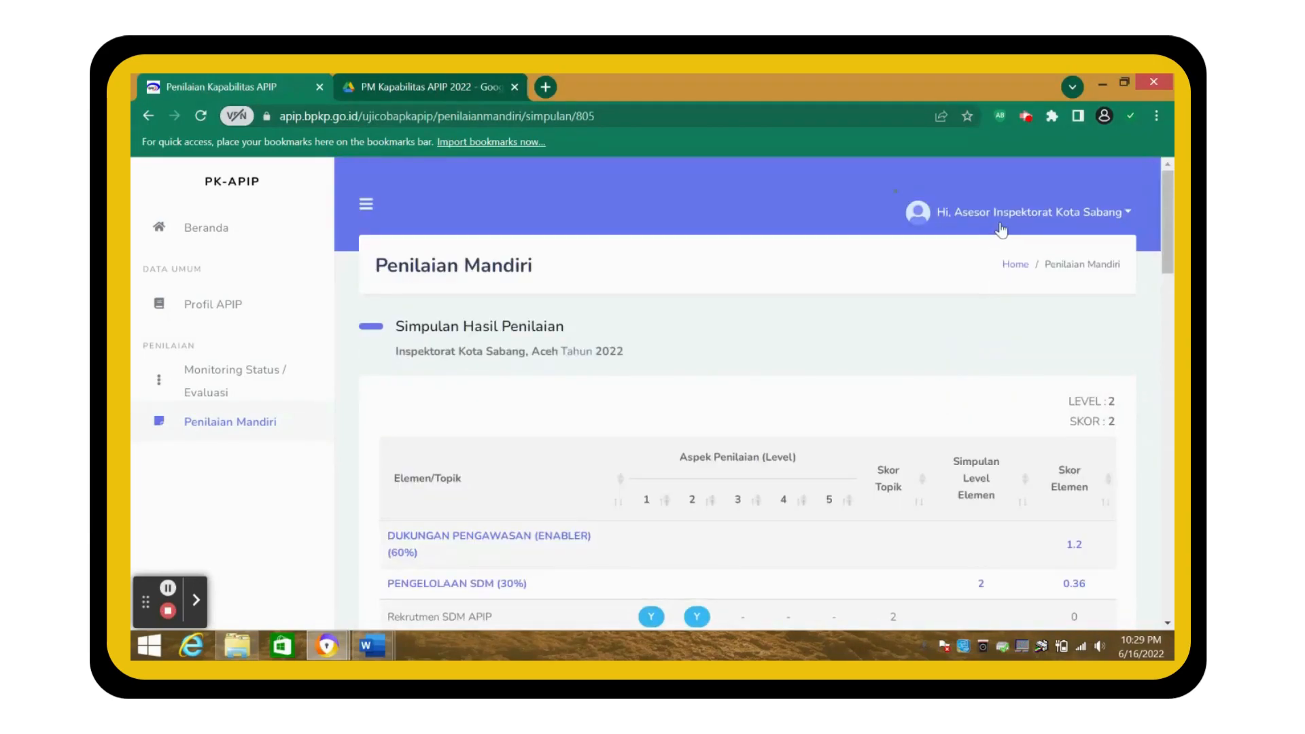
- Log out of the assessor account and log in with the Sabang admin's e-mail and password
left_click(1001, 214)
left_click(1035, 325)
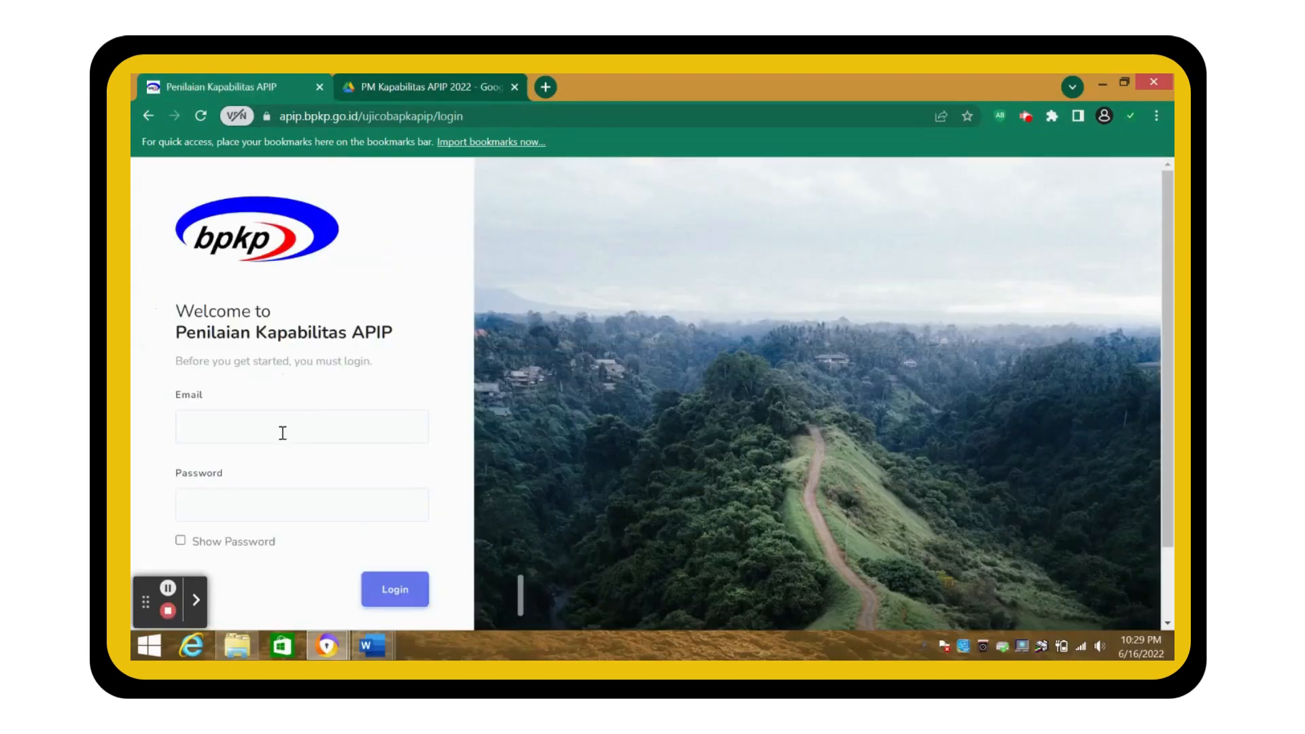
left_click(280, 433)
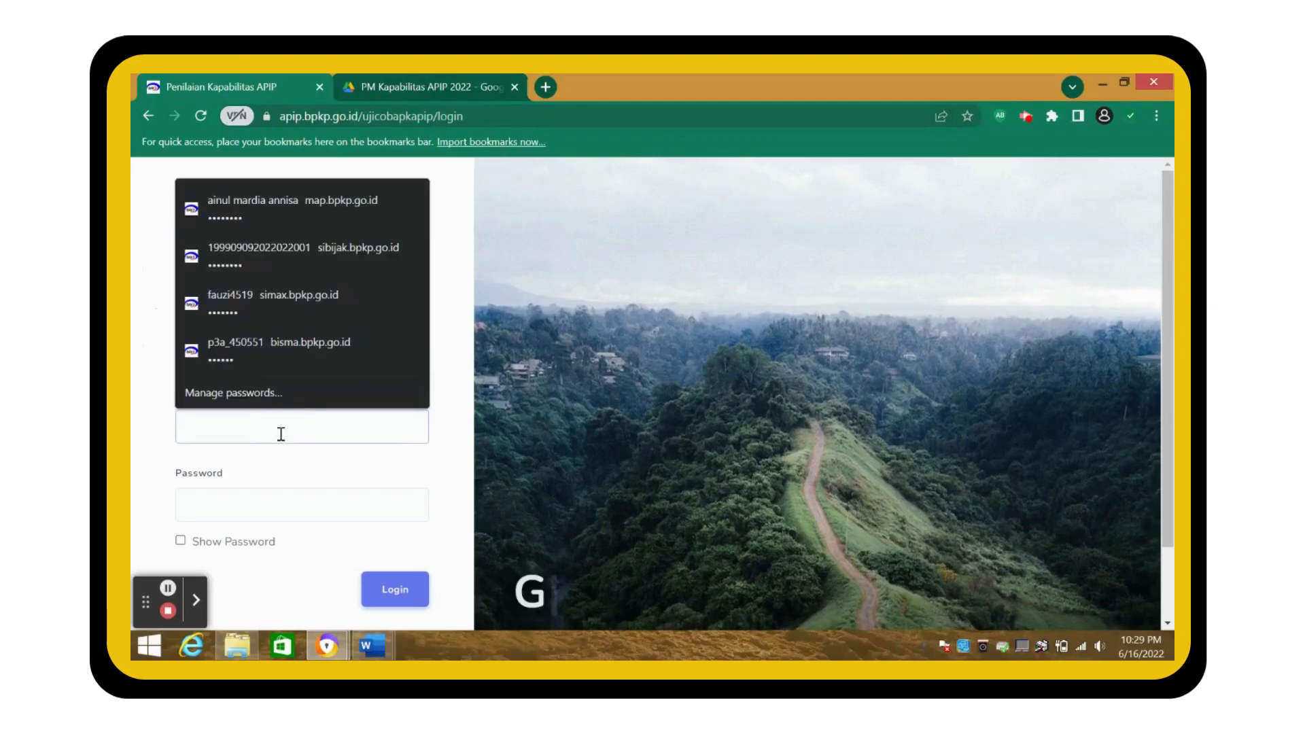
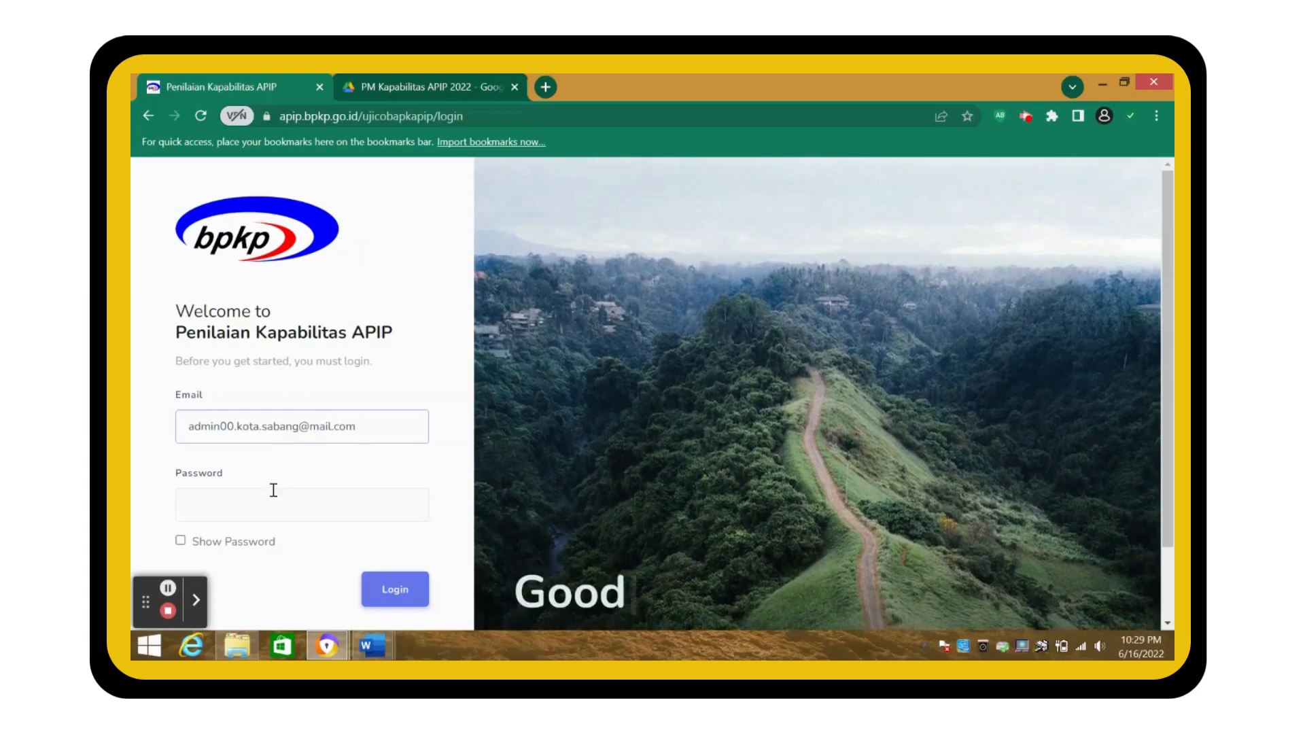
left_click(273, 498)
type("••••••••")
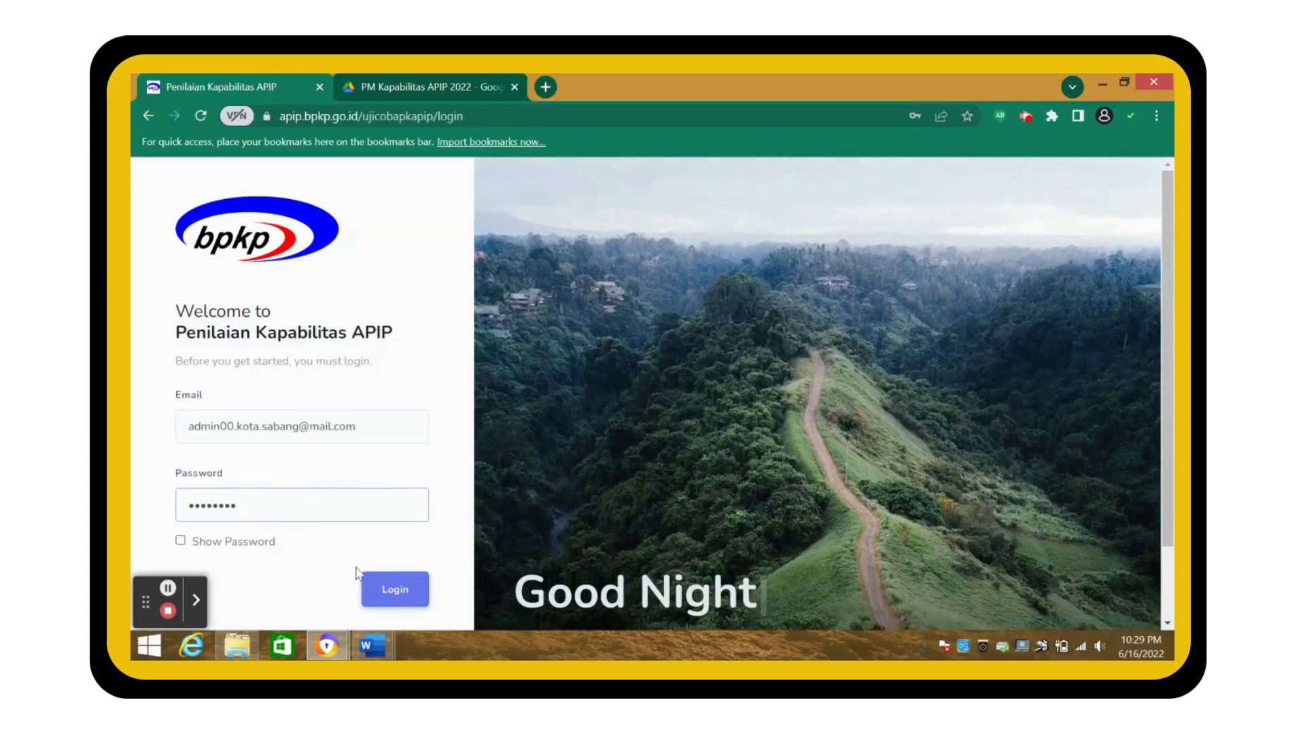
left_click(374, 588)
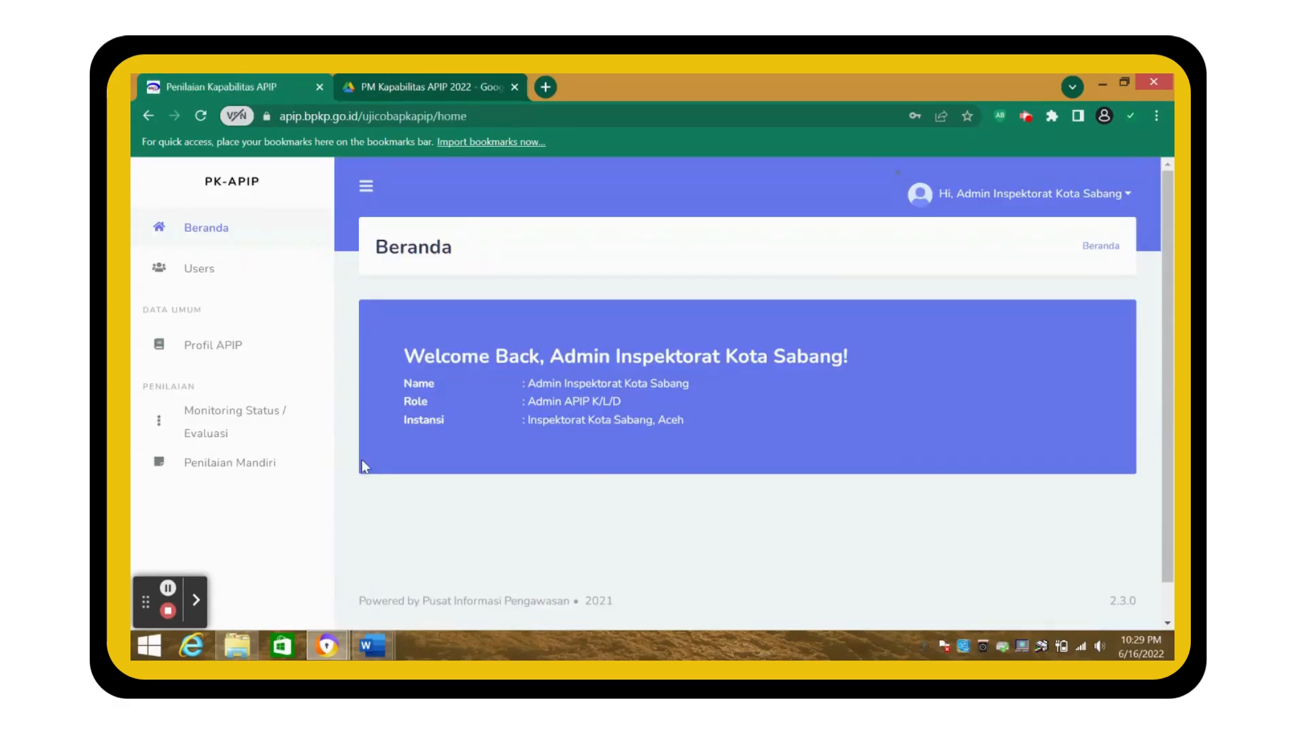
- Open the Inspektorat Kota Sabang 2022 self-assessment details and its Pengelolaan SDM element
scroll(380, 466, "down", 1)
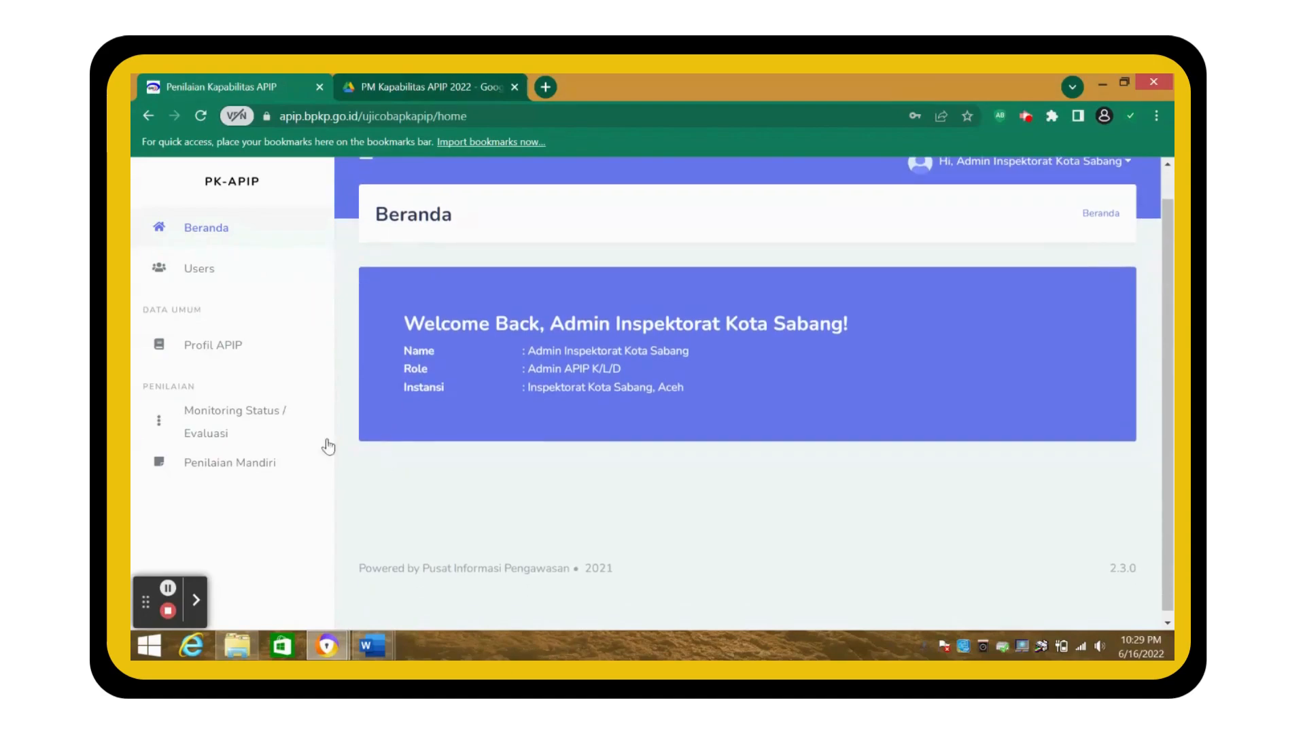
left_click(240, 462)
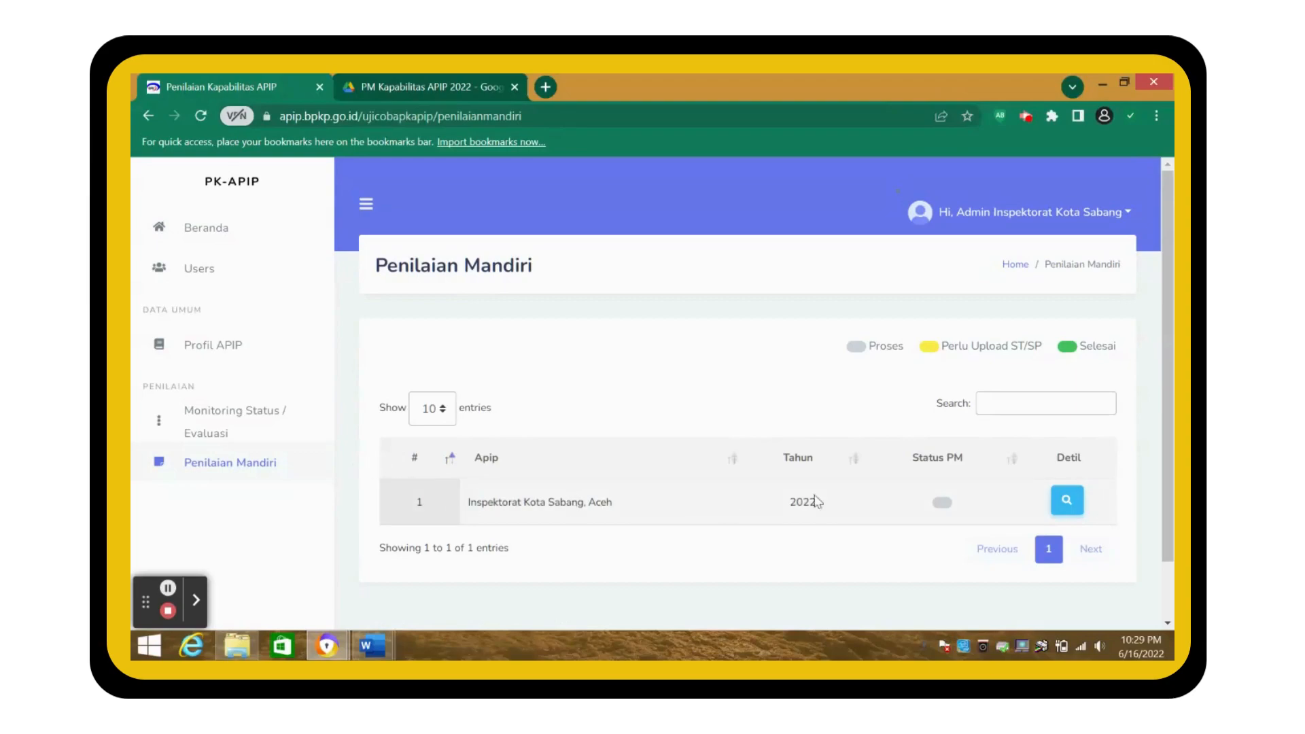
left_click(1066, 501)
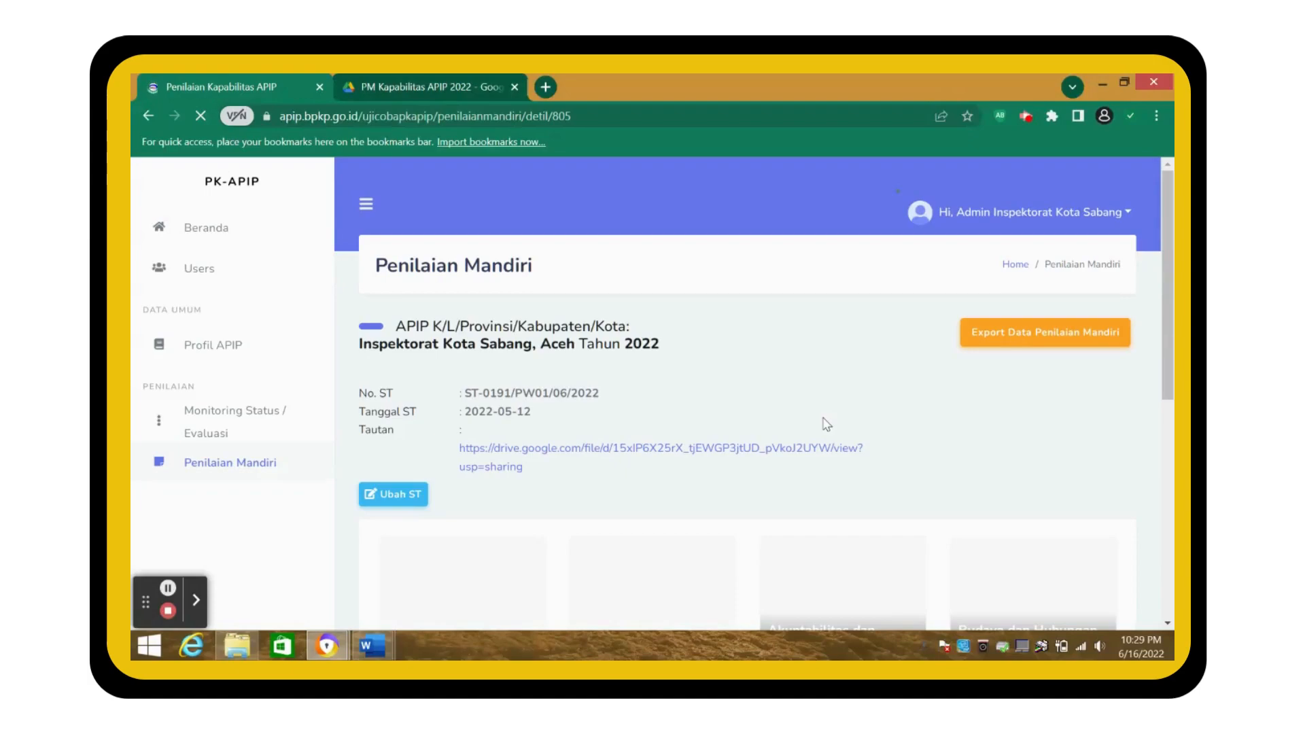
scroll(791, 479, "down", 7)
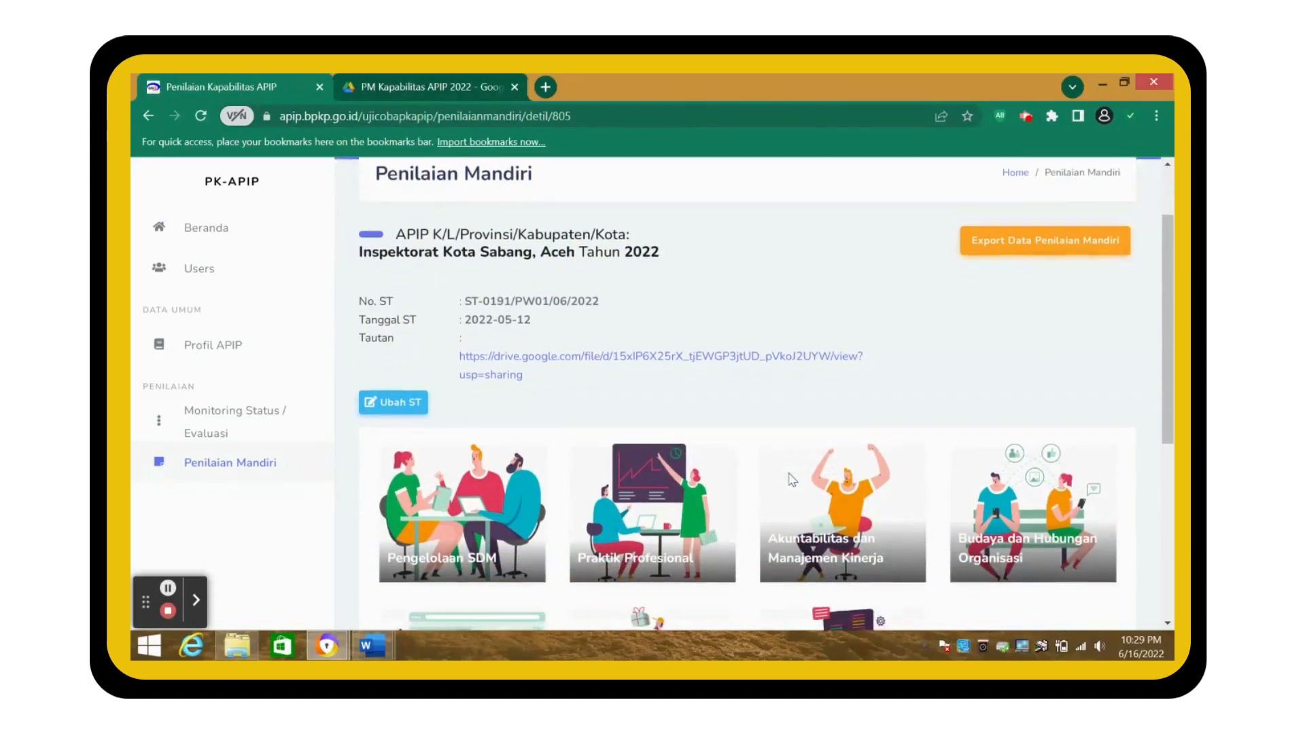
scroll(790, 475, "up", 3)
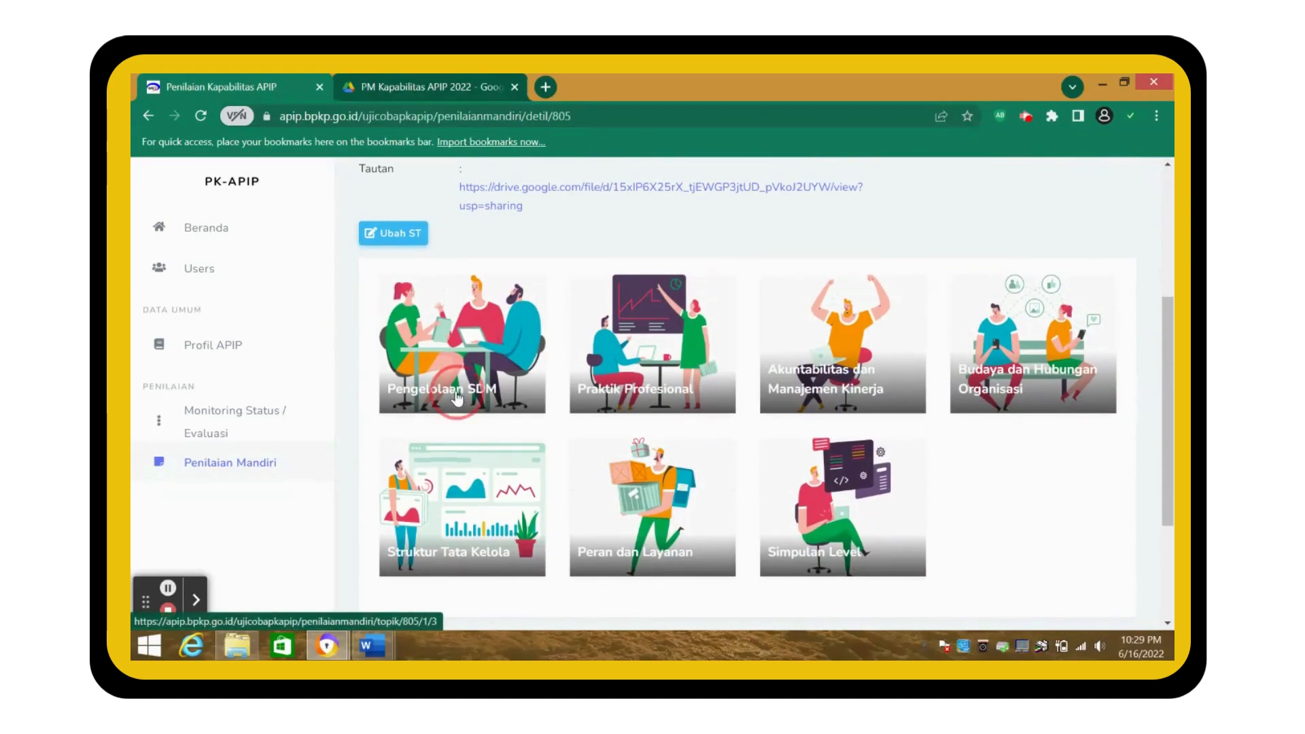
left_click(457, 398)
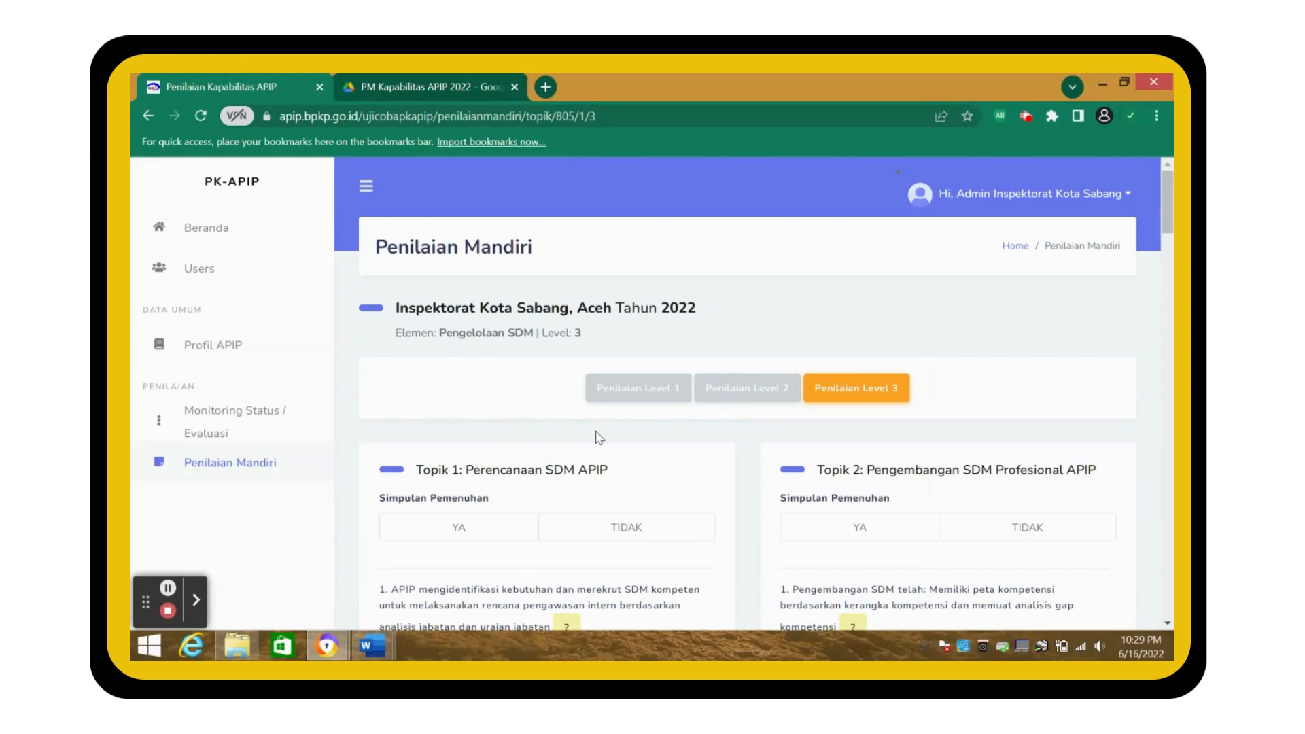
- Review the Pengelolaan SDM Level 1 answers, including the Topik 1 Uraian, then go back to the assessment details
scroll(599, 437, "down", 3)
scroll(599, 437, "up", 2)
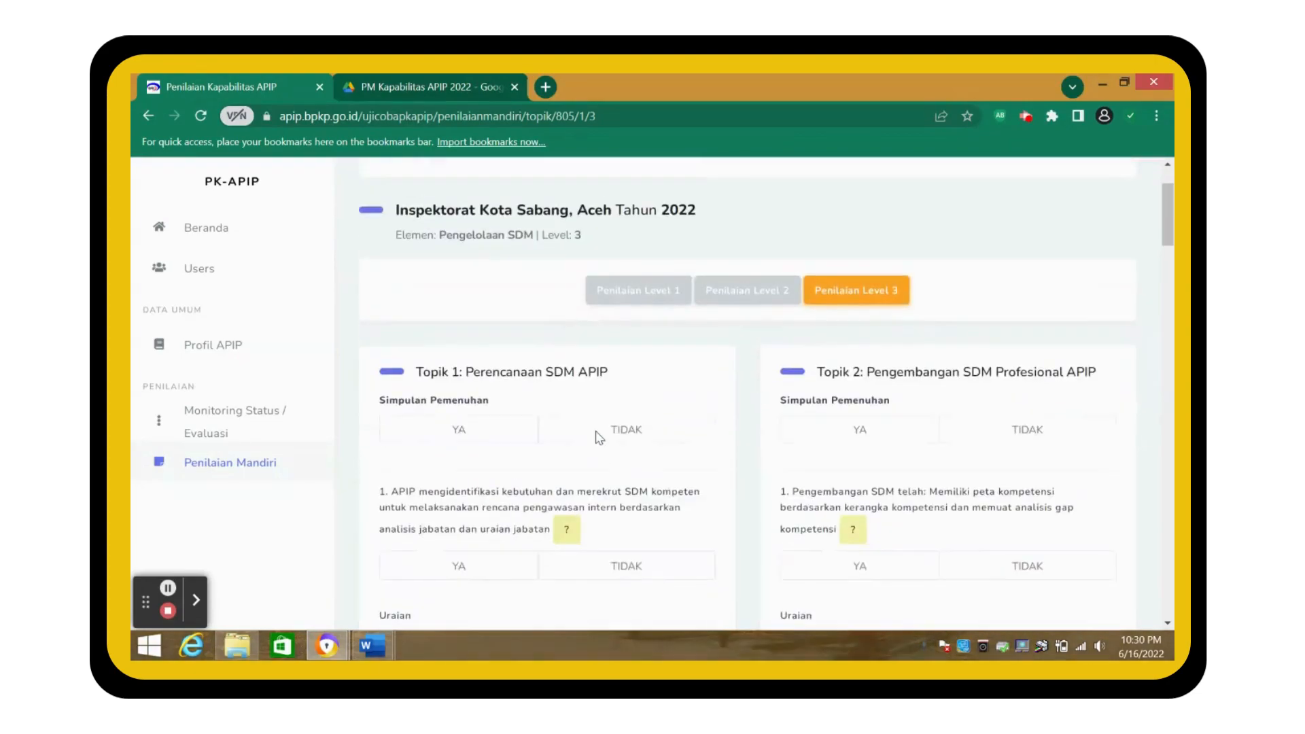
left_click(605, 304)
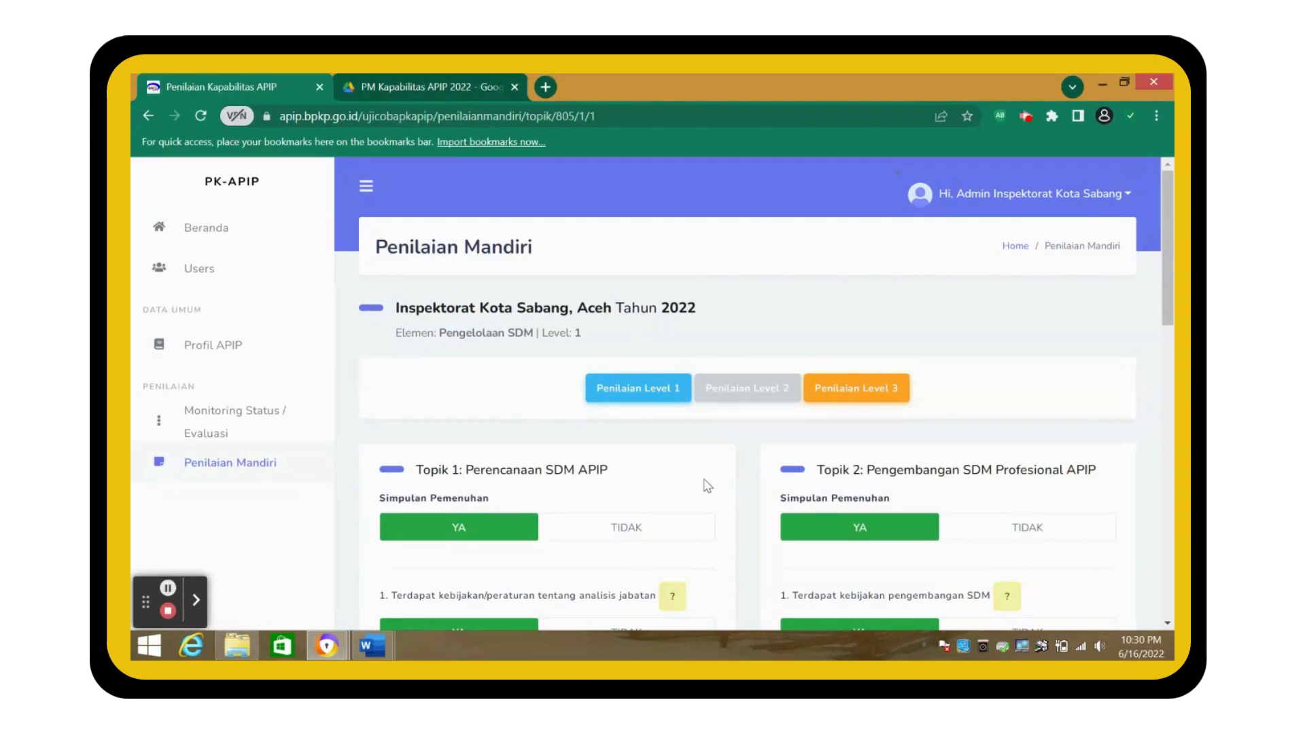
scroll(708, 485, "down", 2)
left_click(577, 422)
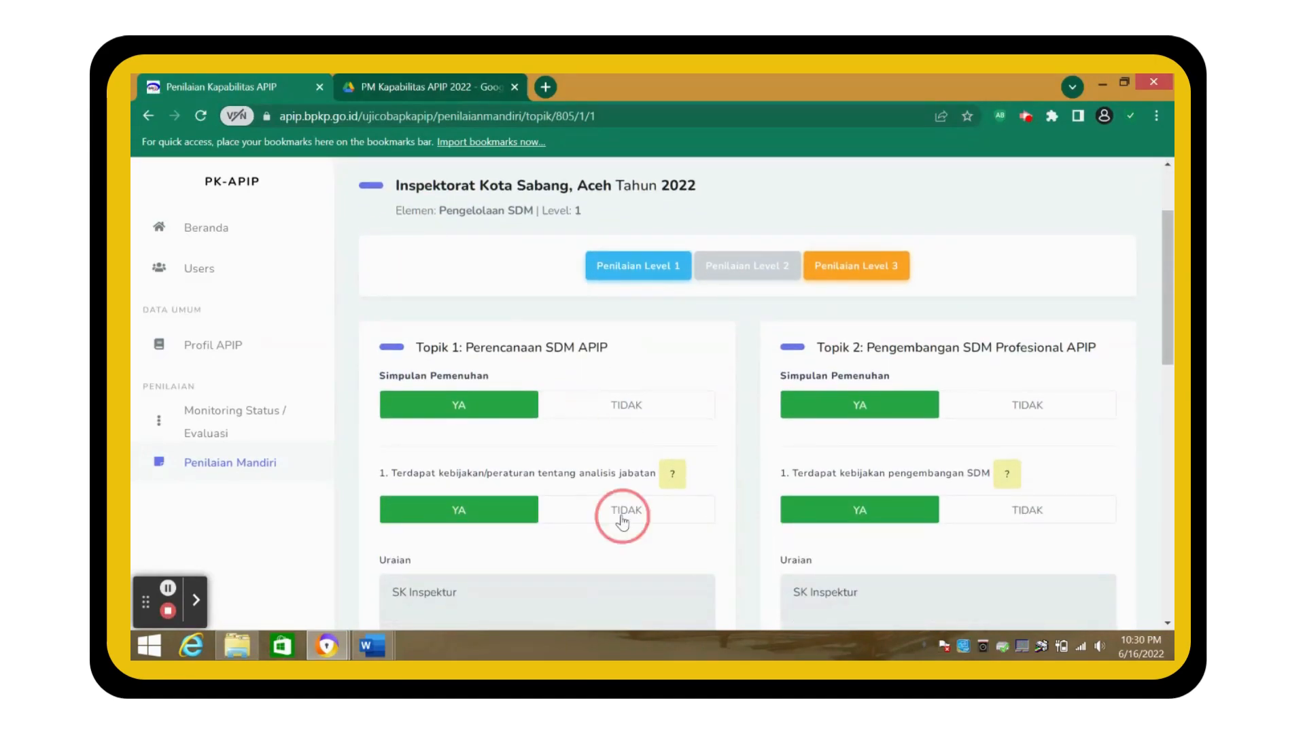
scroll(621, 523, "down", 3)
left_click(593, 414)
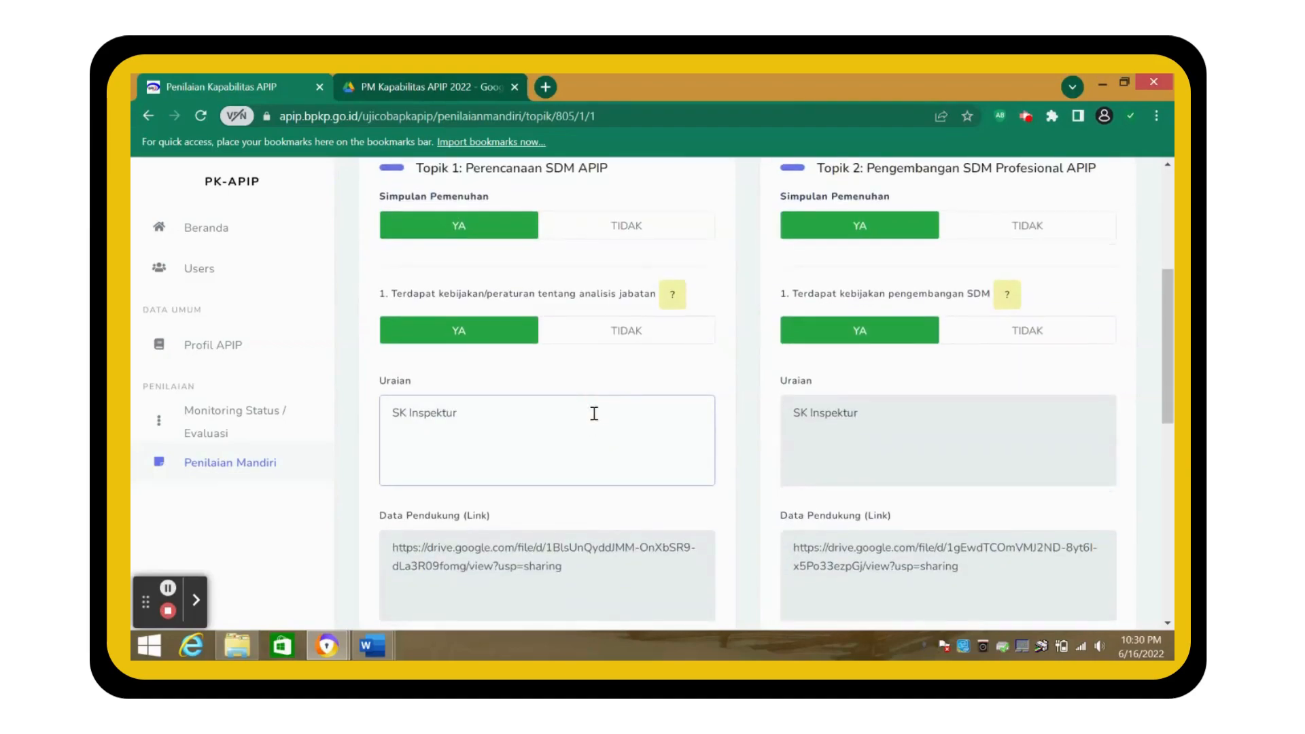
double_click(594, 413)
left_click(584, 416)
scroll(584, 416, "down", 10)
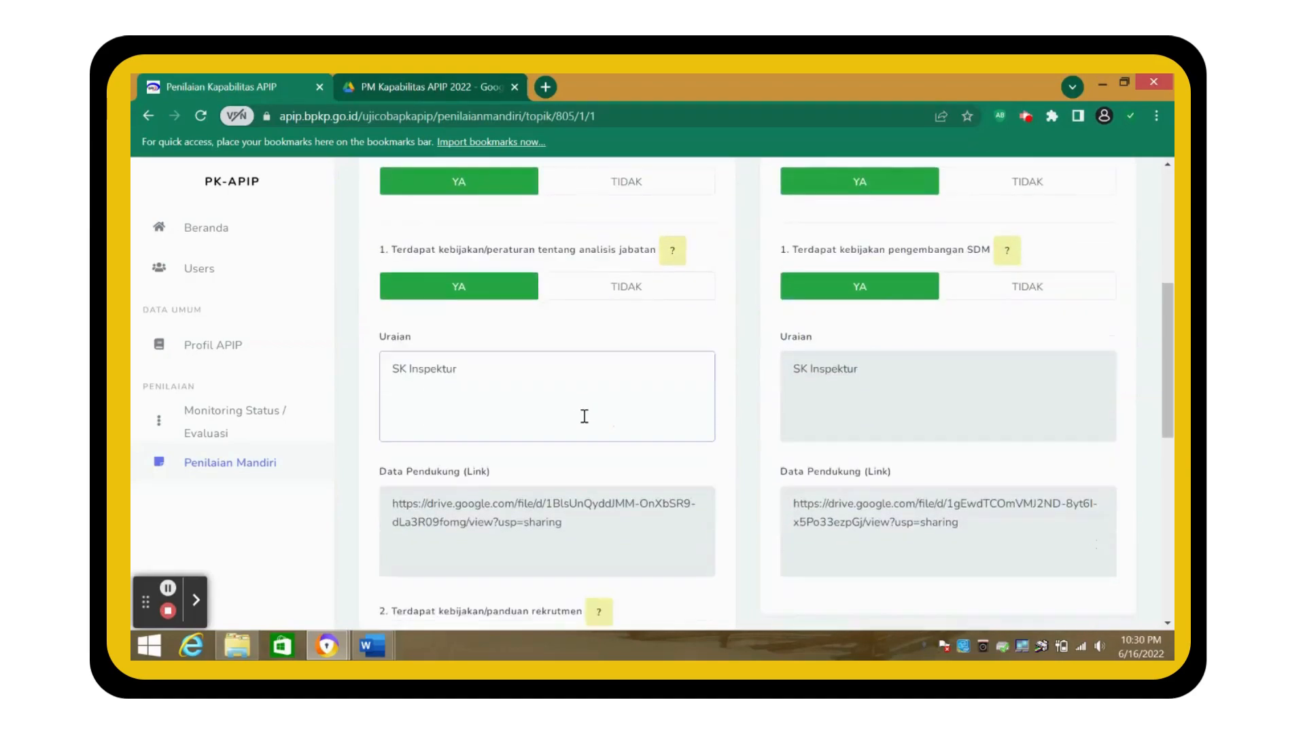
left_click(970, 489)
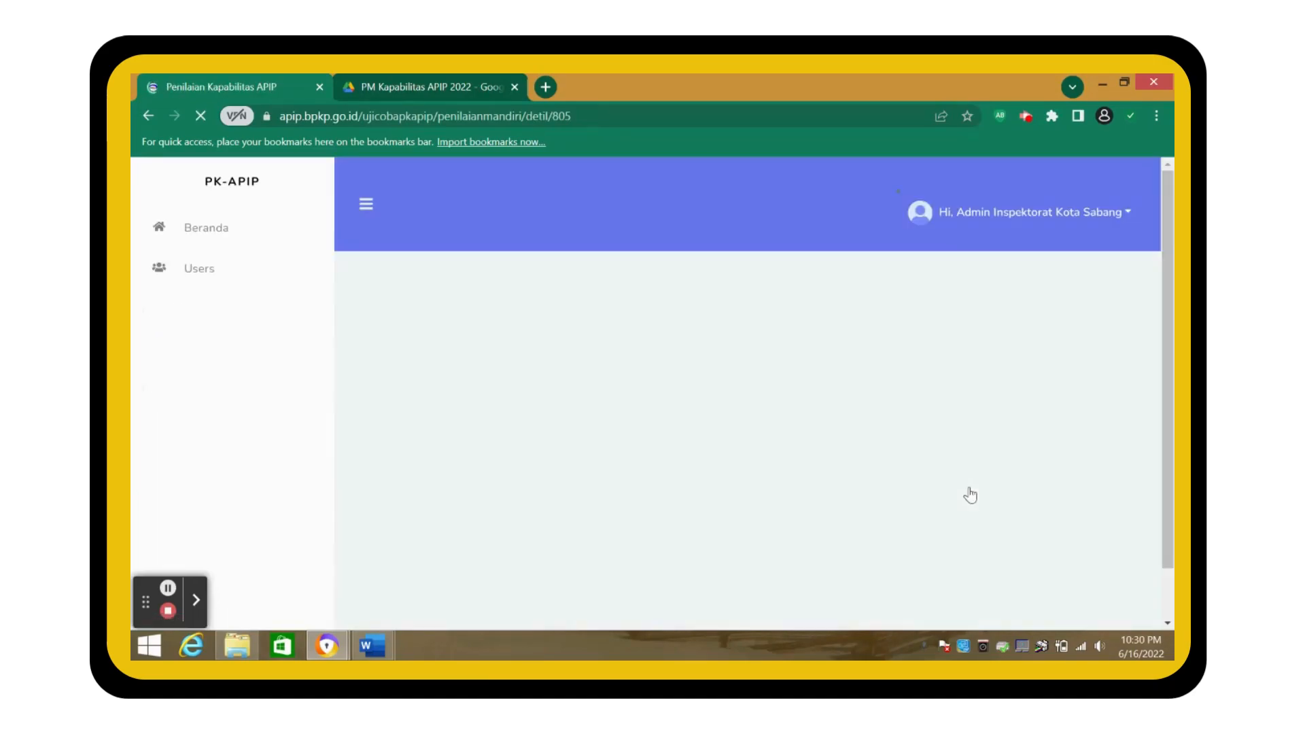
- Open the Simpulan Level card and scroll down to the LEVEL 2, SKOR 2 results and radar charts
scroll(970, 495, "down", 3)
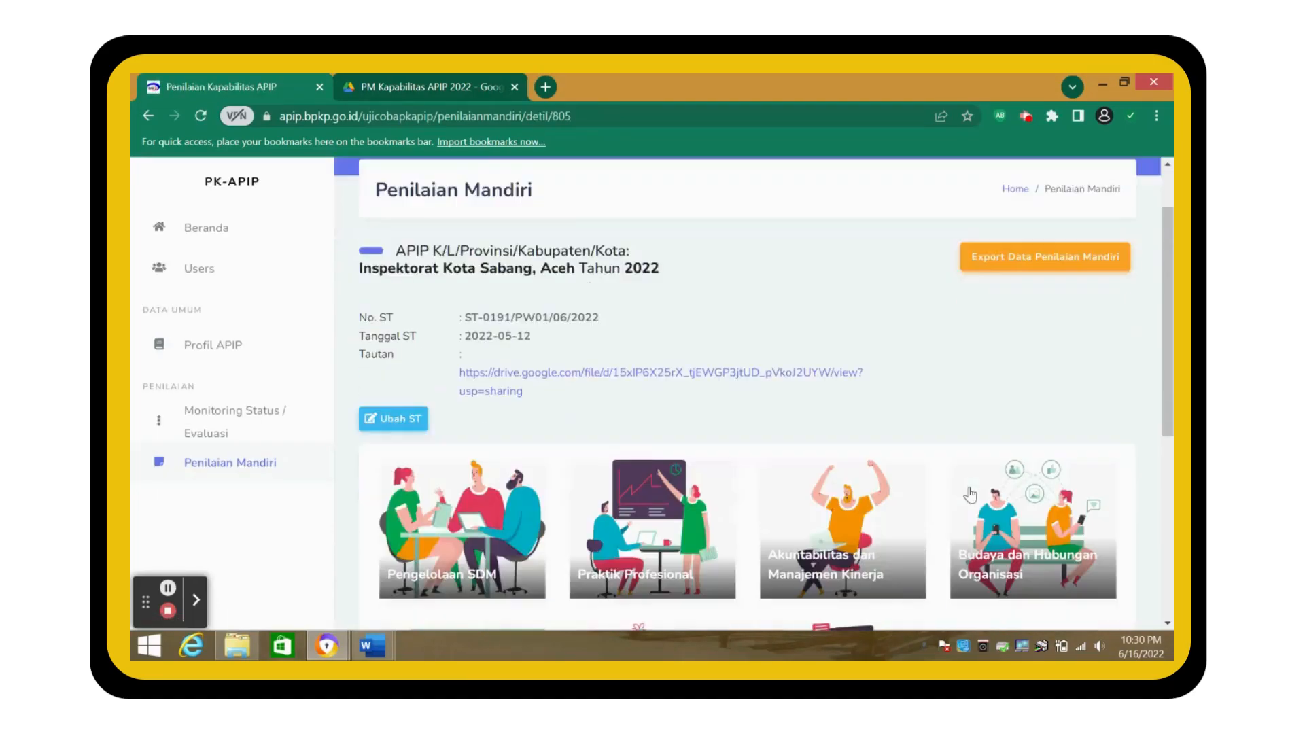
scroll(970, 495, "down", 4)
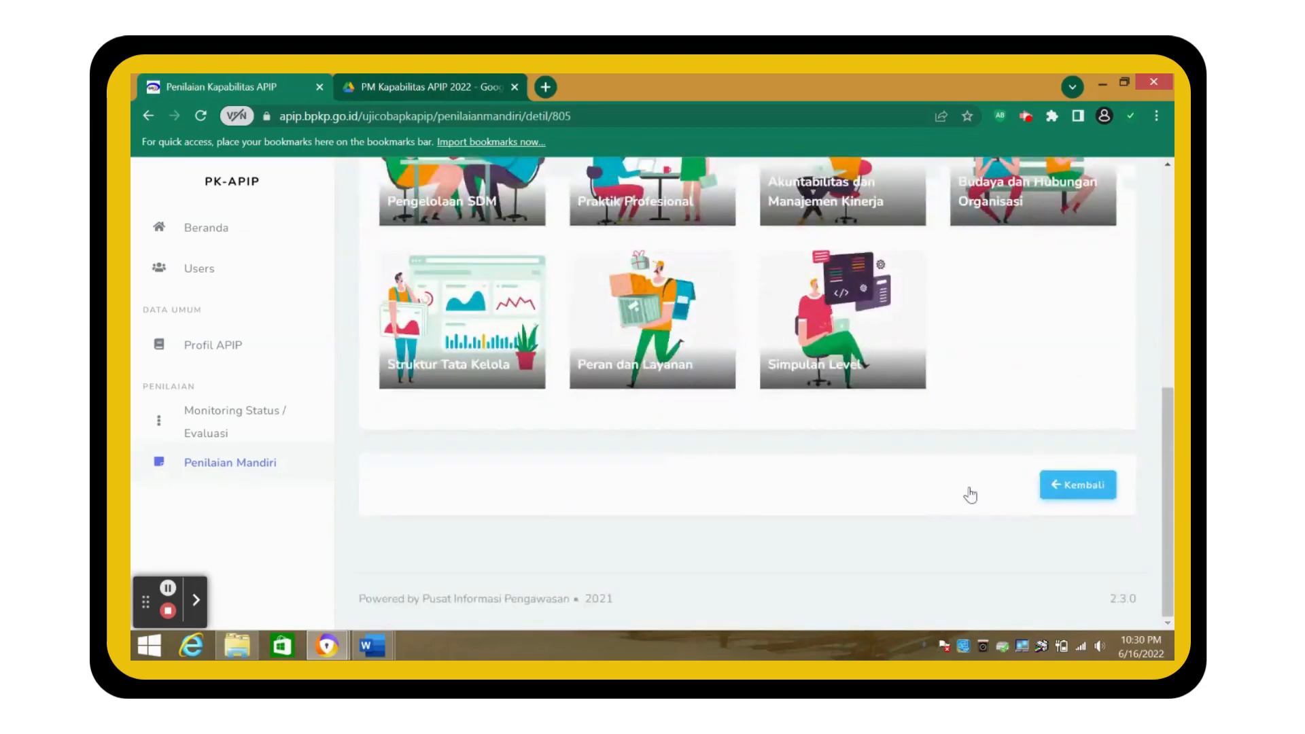
scroll(971, 495, "up", 3)
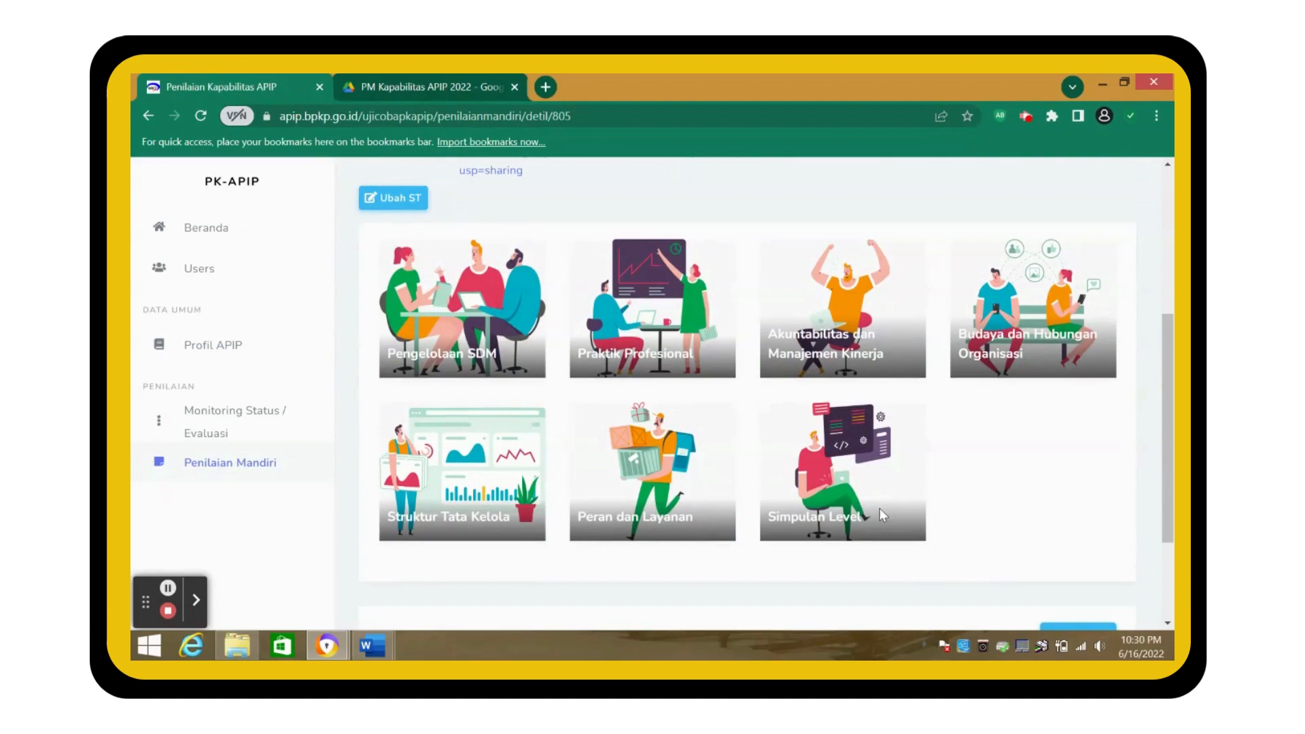
left_click(829, 527)
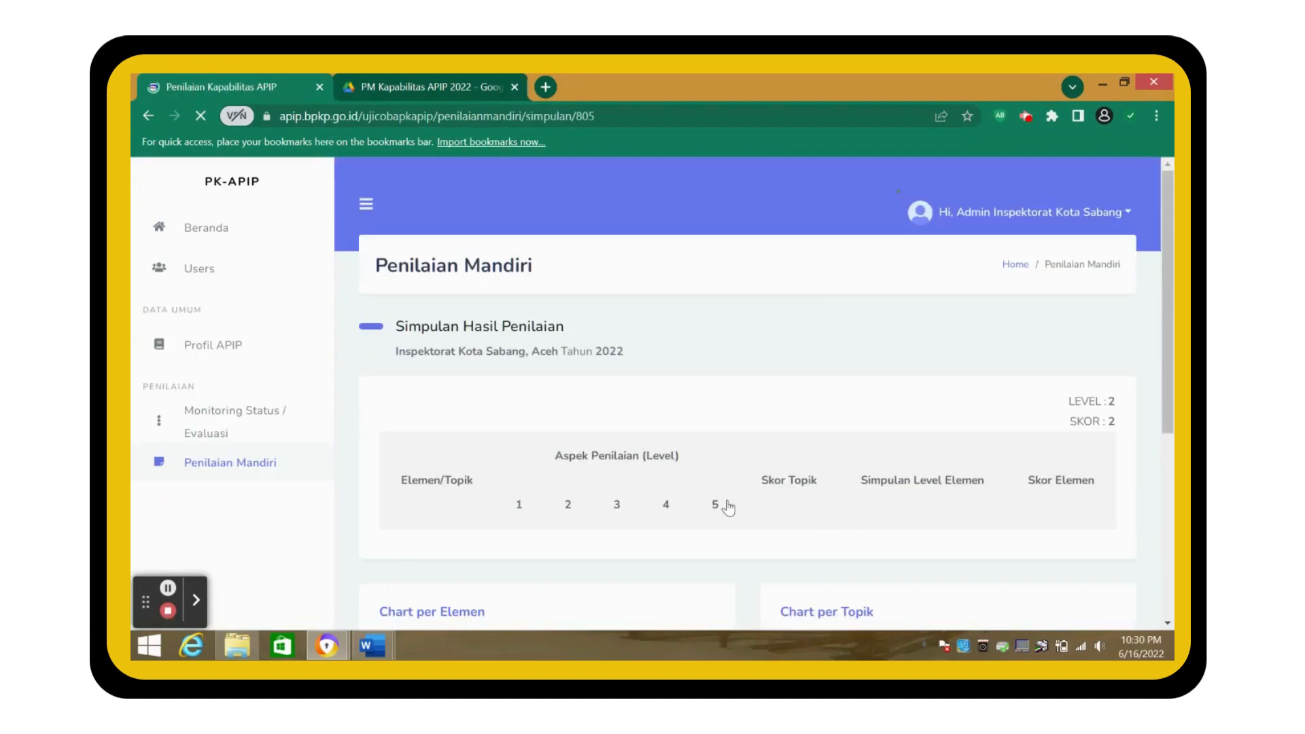
scroll(737, 489, "down", 3)
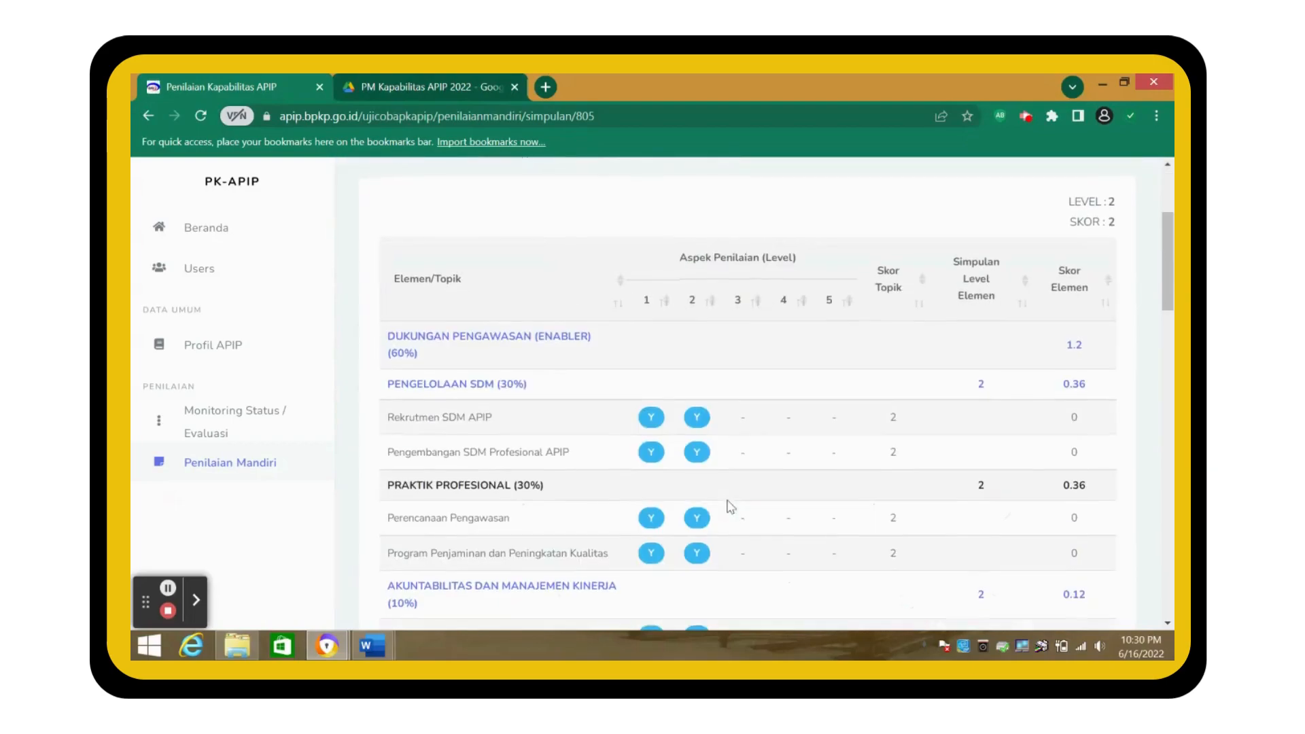
scroll(730, 506, "down", 8)
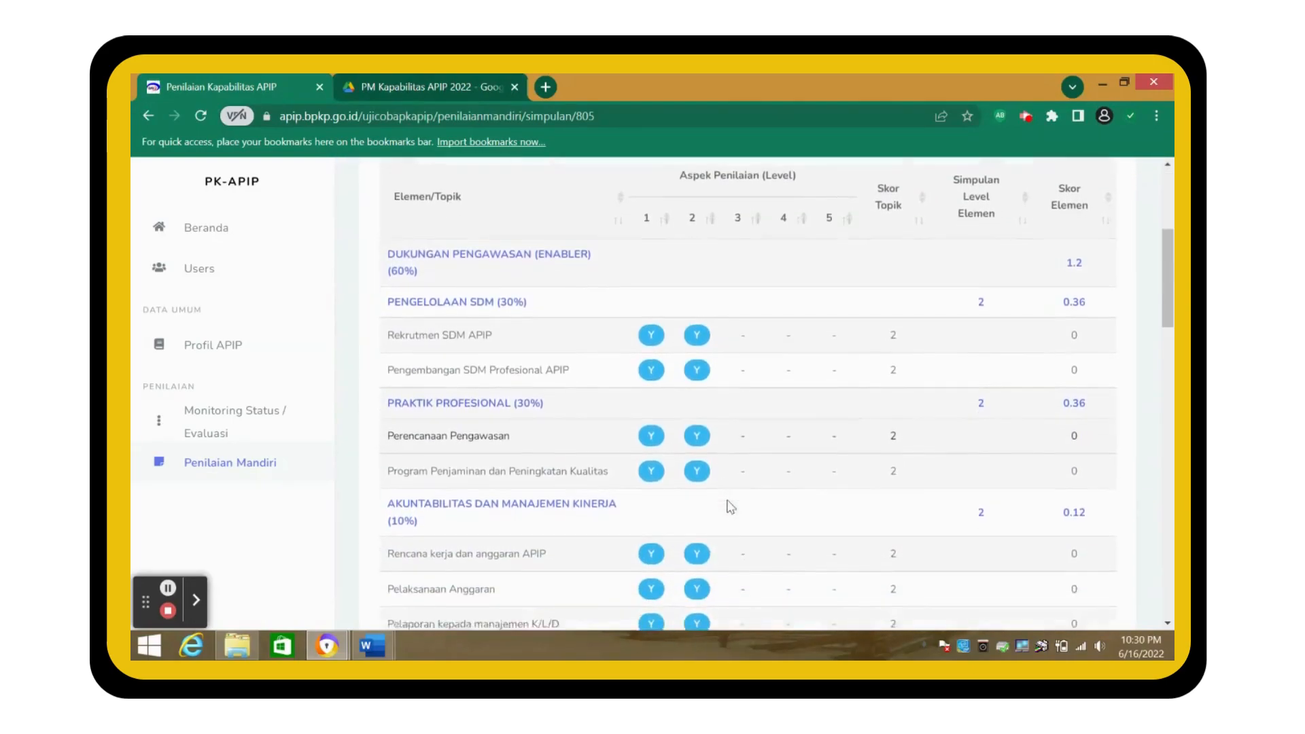
scroll(731, 506, "down", 10)
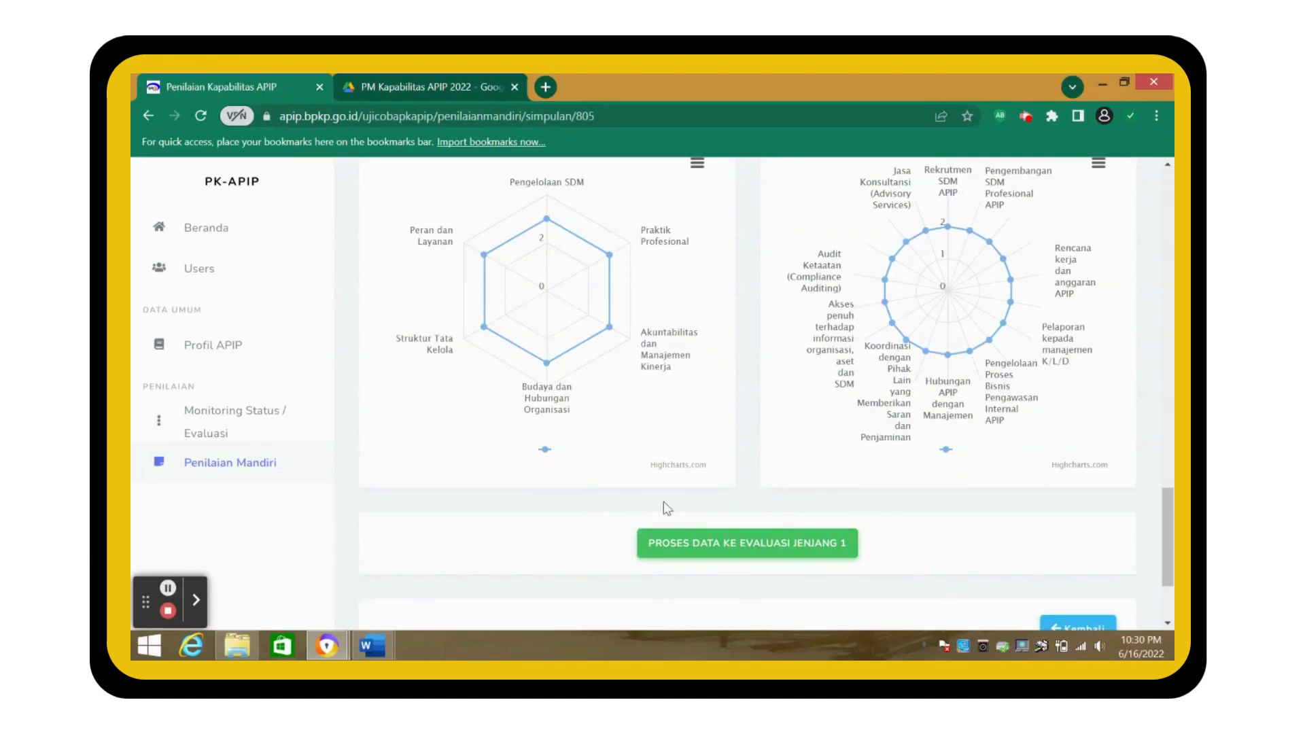
- Process the 2022 Sabang data to Evaluasi Jenjang 1, confirming the form lock and the success message
left_click(725, 553)
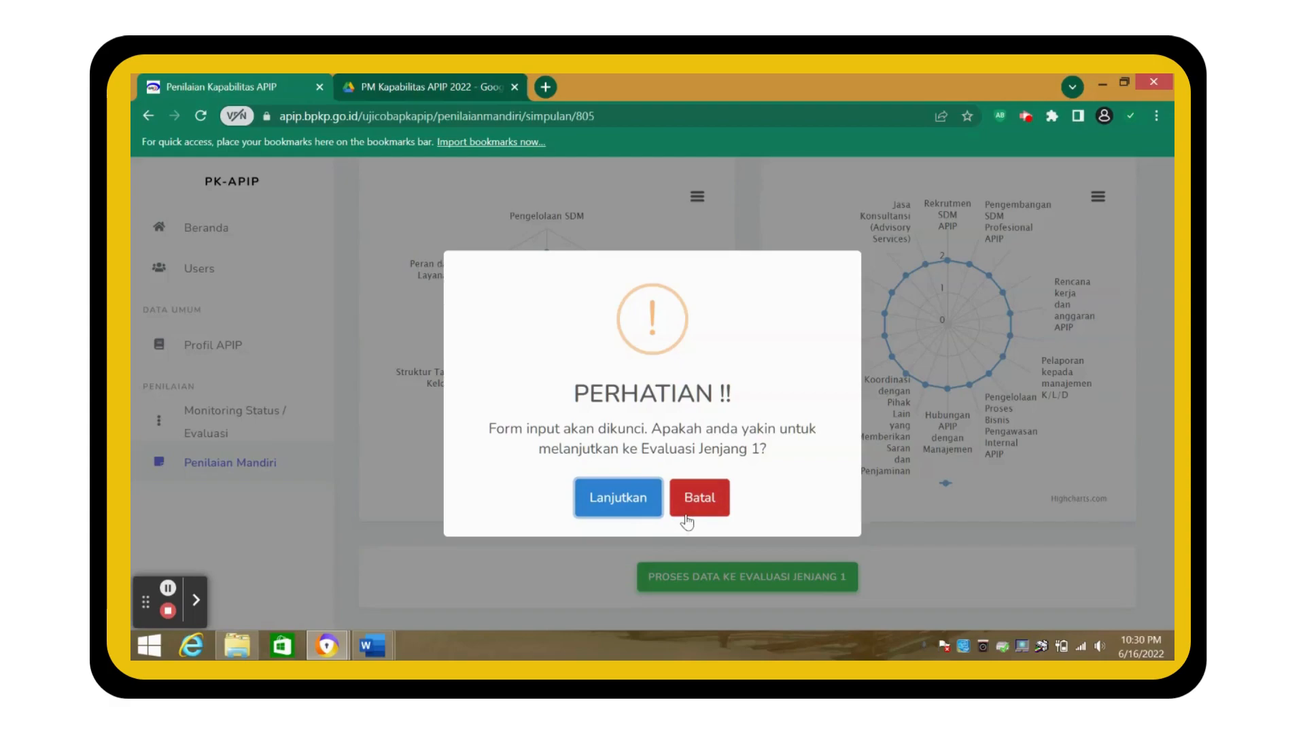
left_click(632, 502)
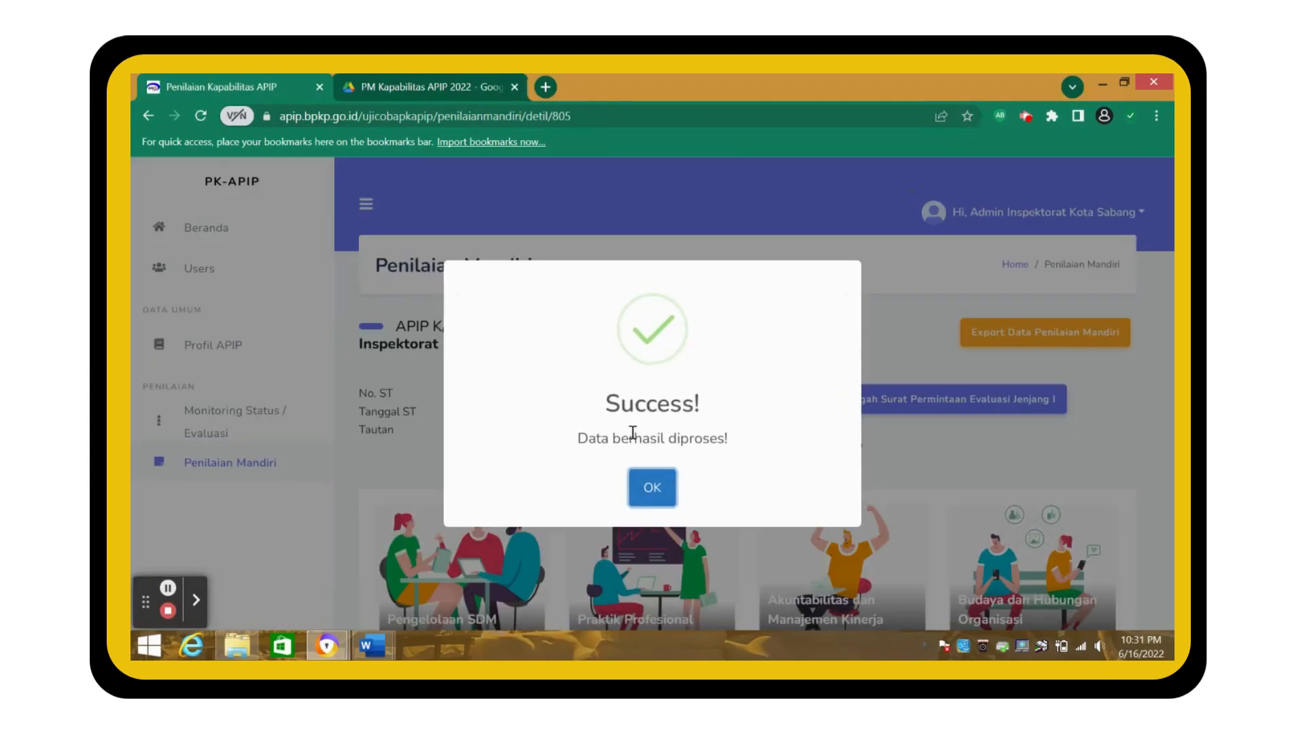
left_click(652, 490)
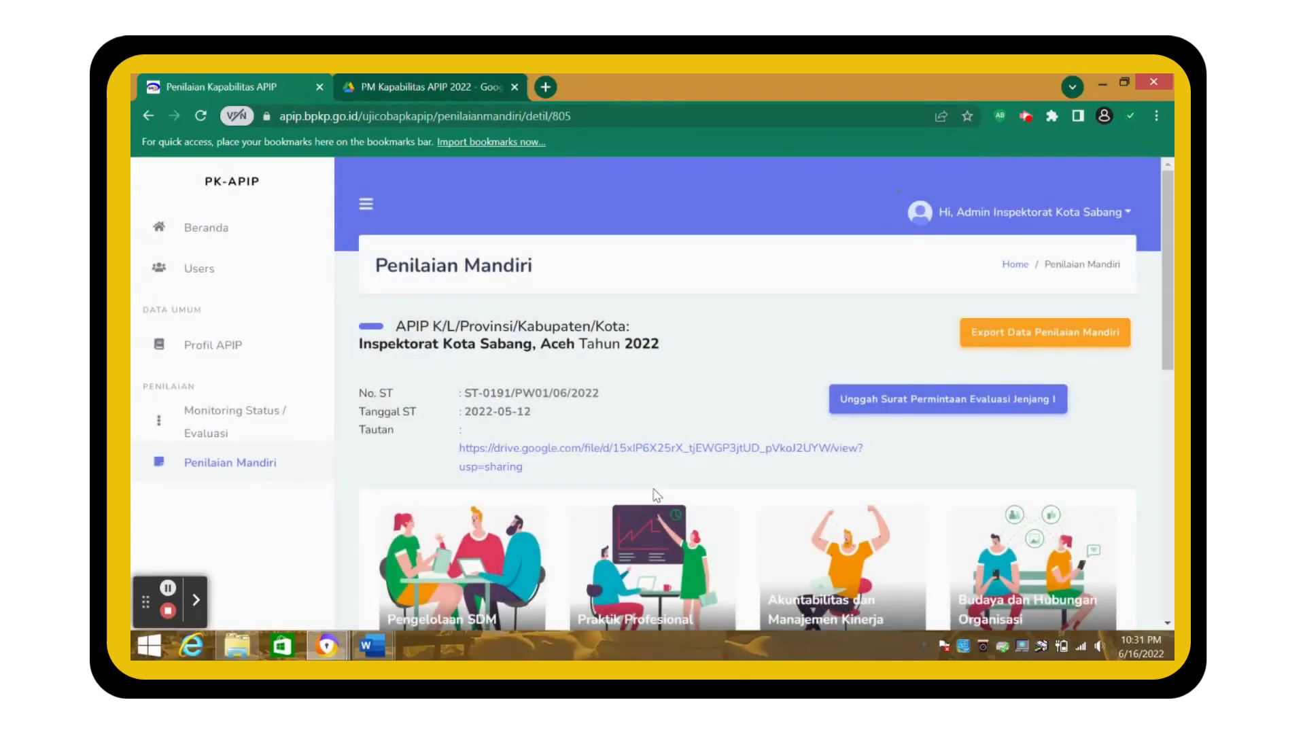
scroll(643, 477, "down", 5)
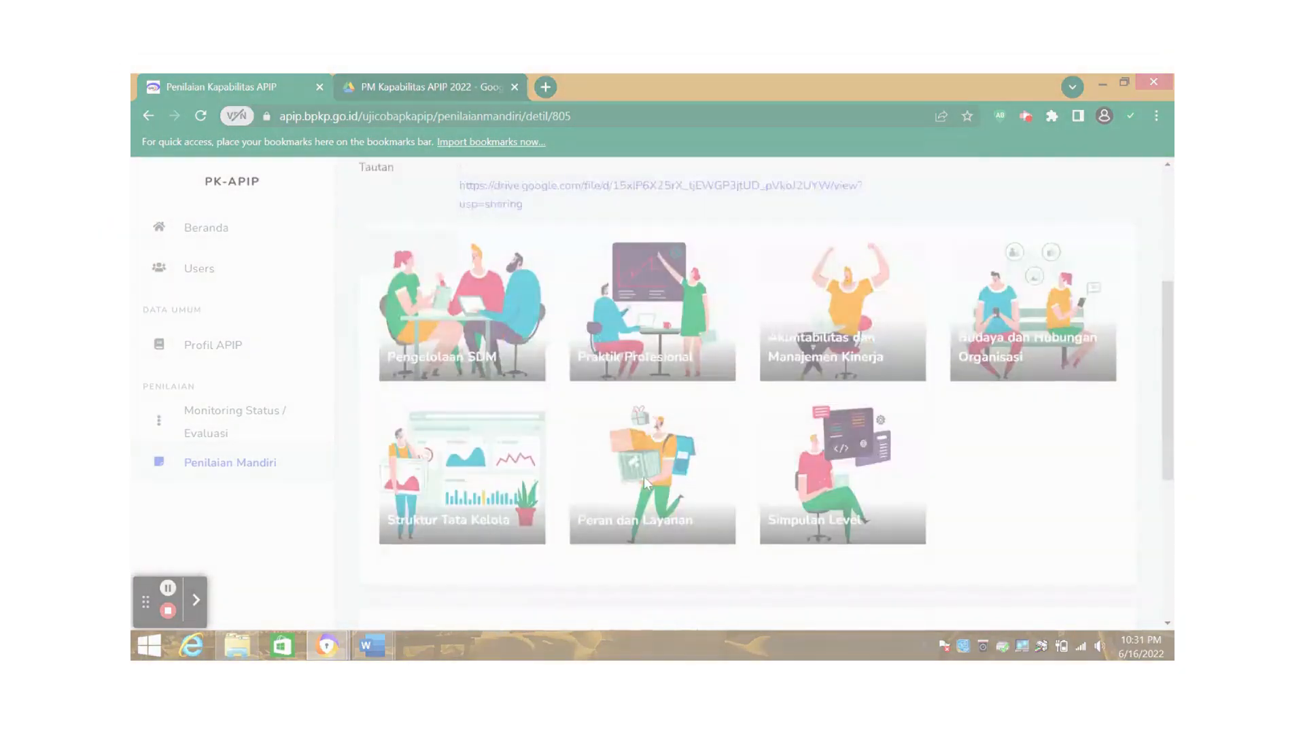